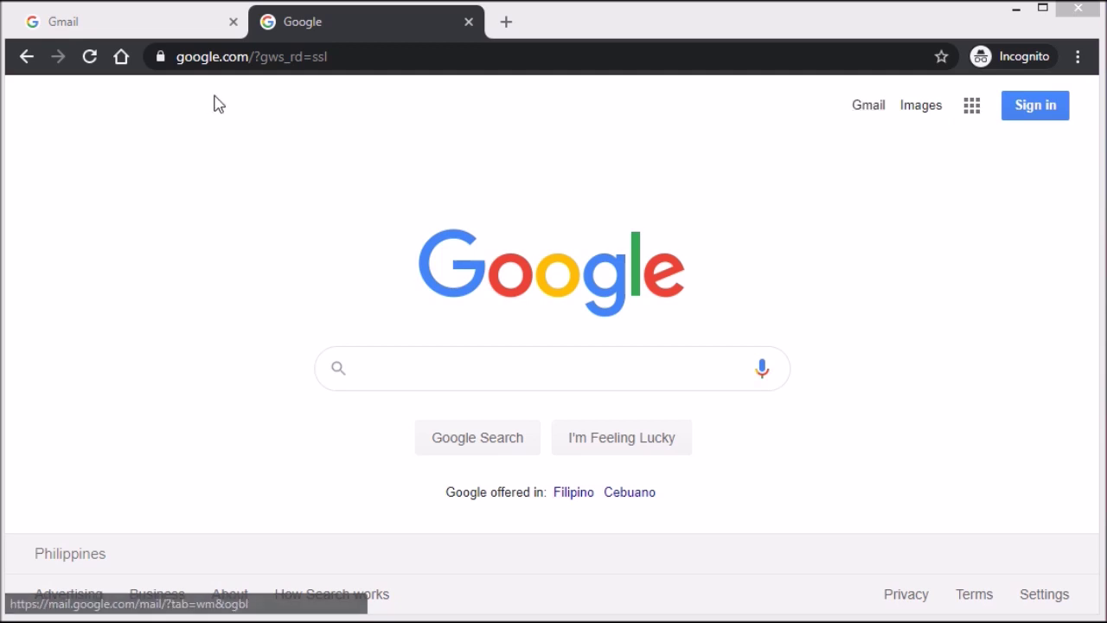
Step: Open Gmail from the Google homepage in a new background tab
middle_click(880, 115)
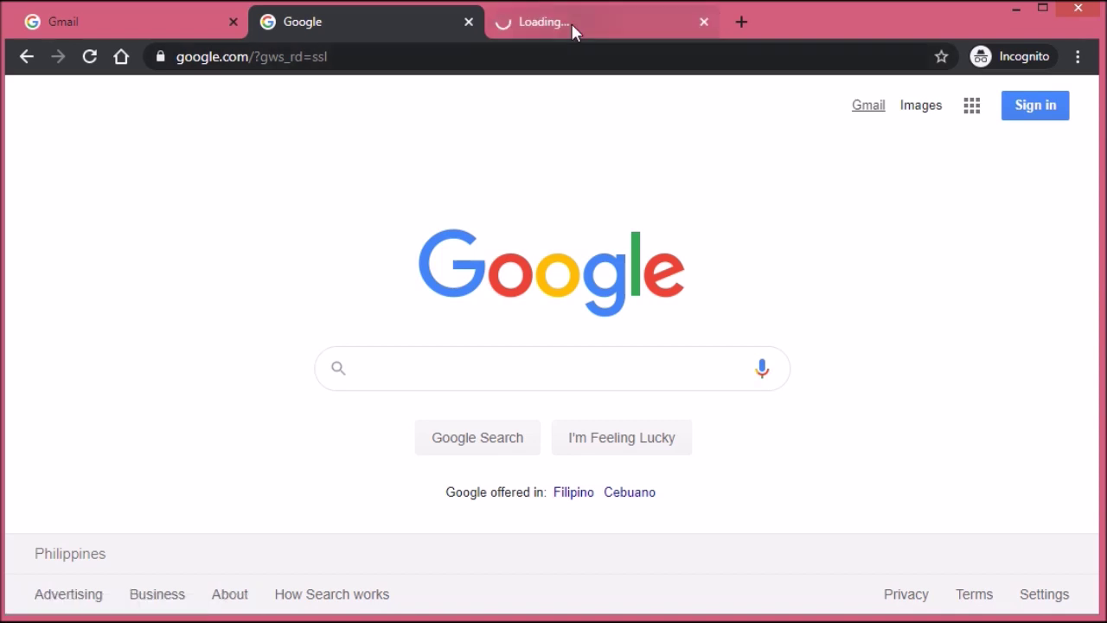
Step: Start Gmail sign-in, close the about tab, and reopen Gmail from the Google apps grid
click(571, 22)
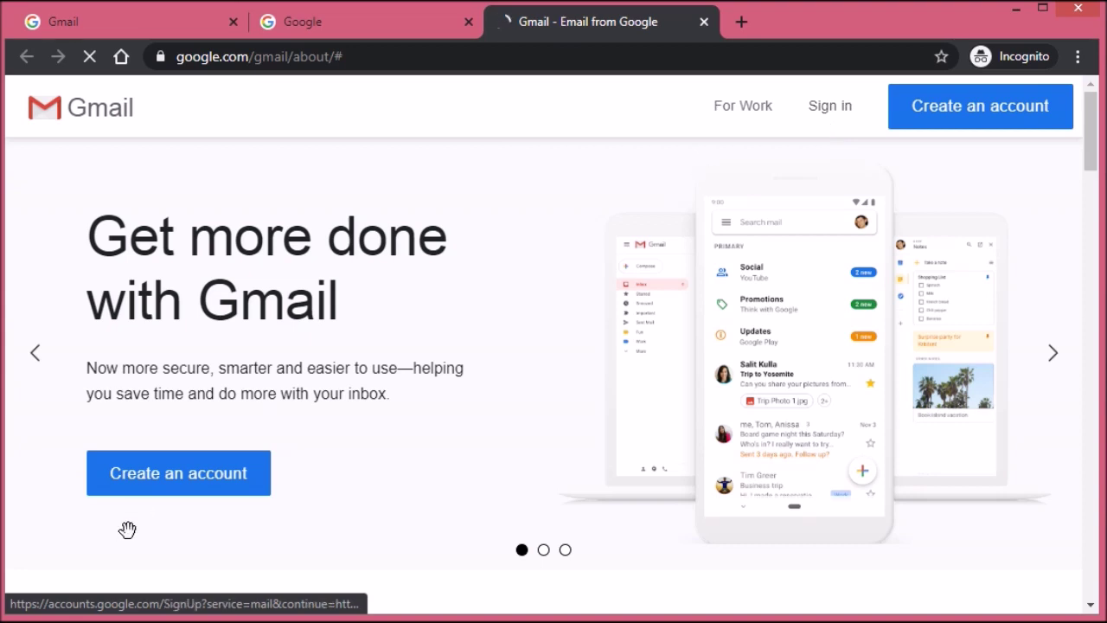
click(823, 115)
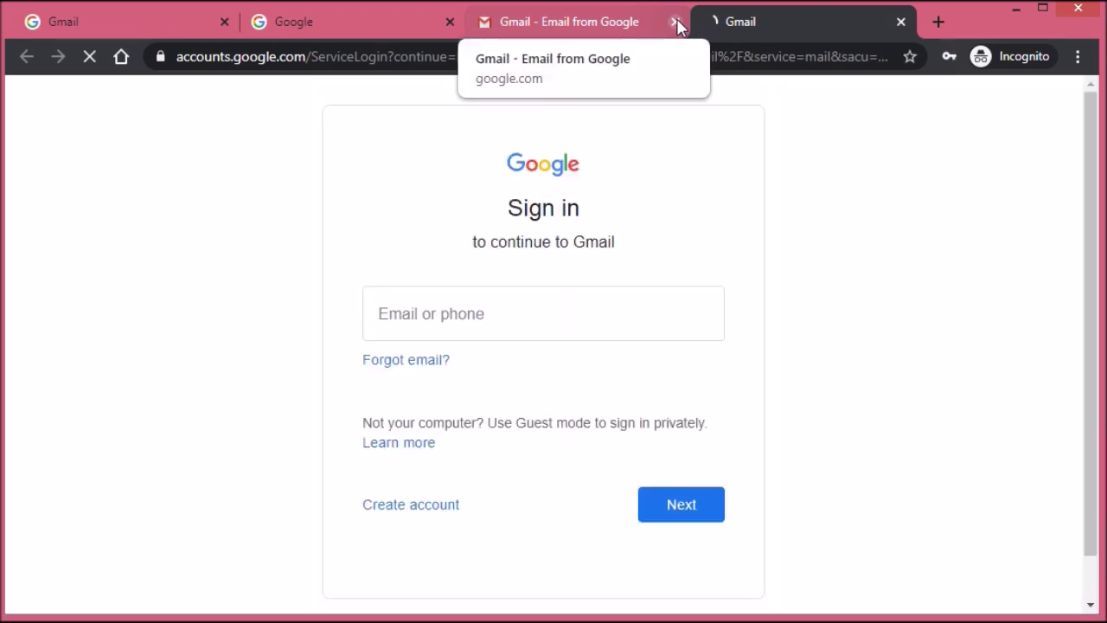
click(675, 21)
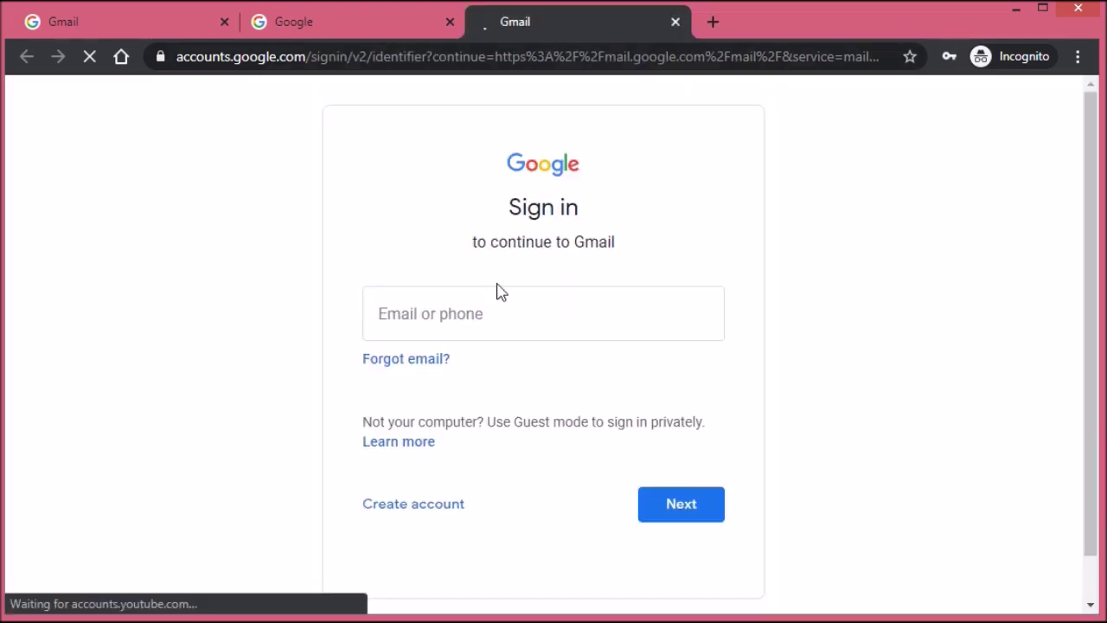
click(393, 26)
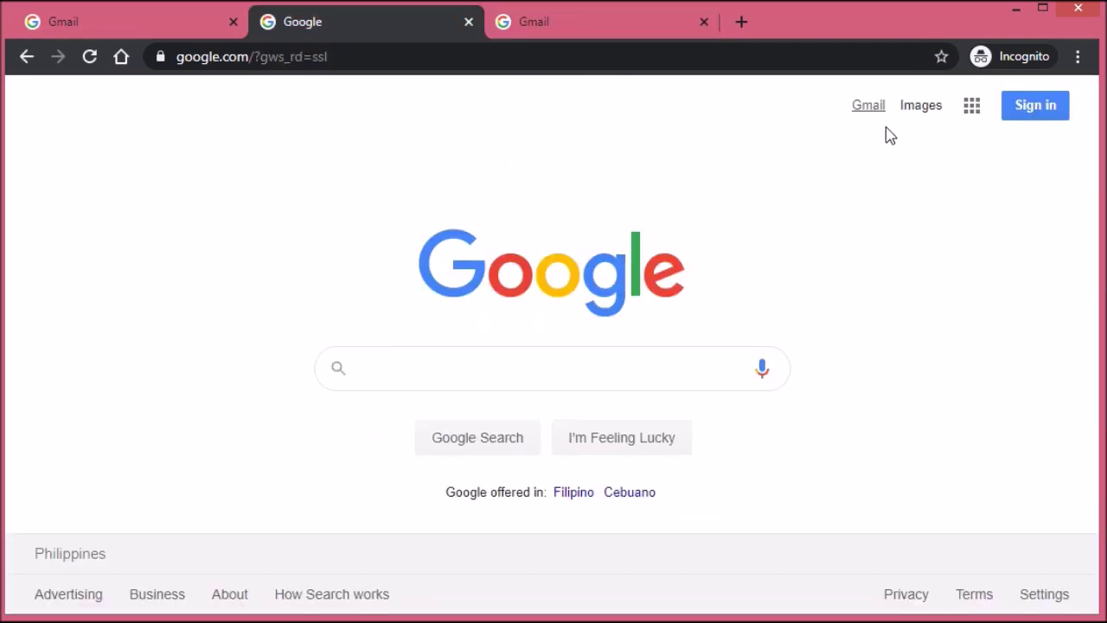
click(973, 114)
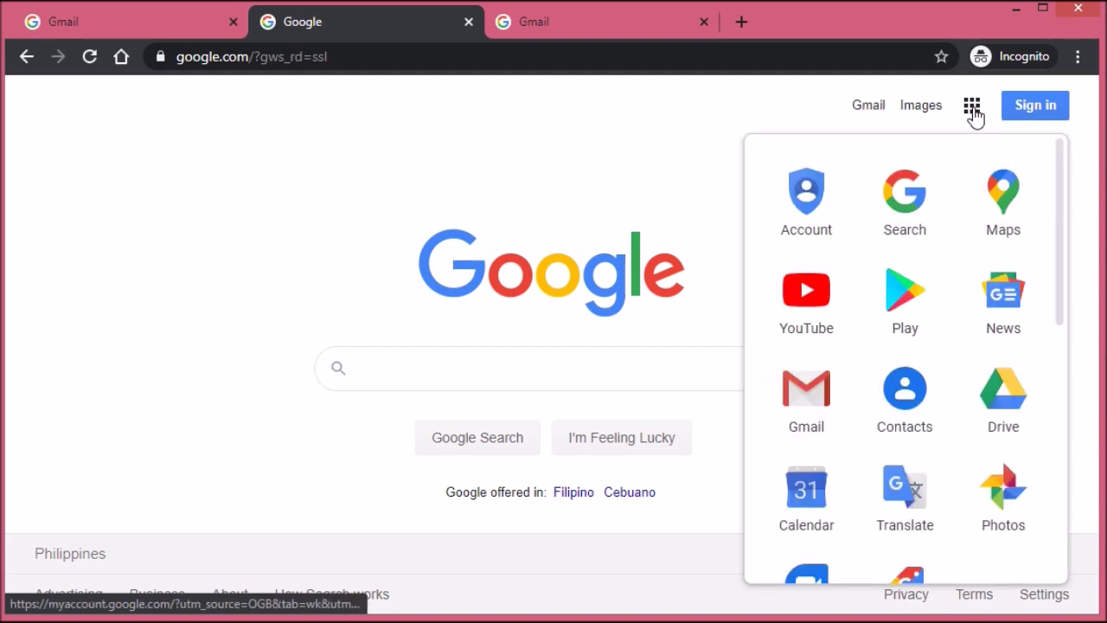
click(808, 405)
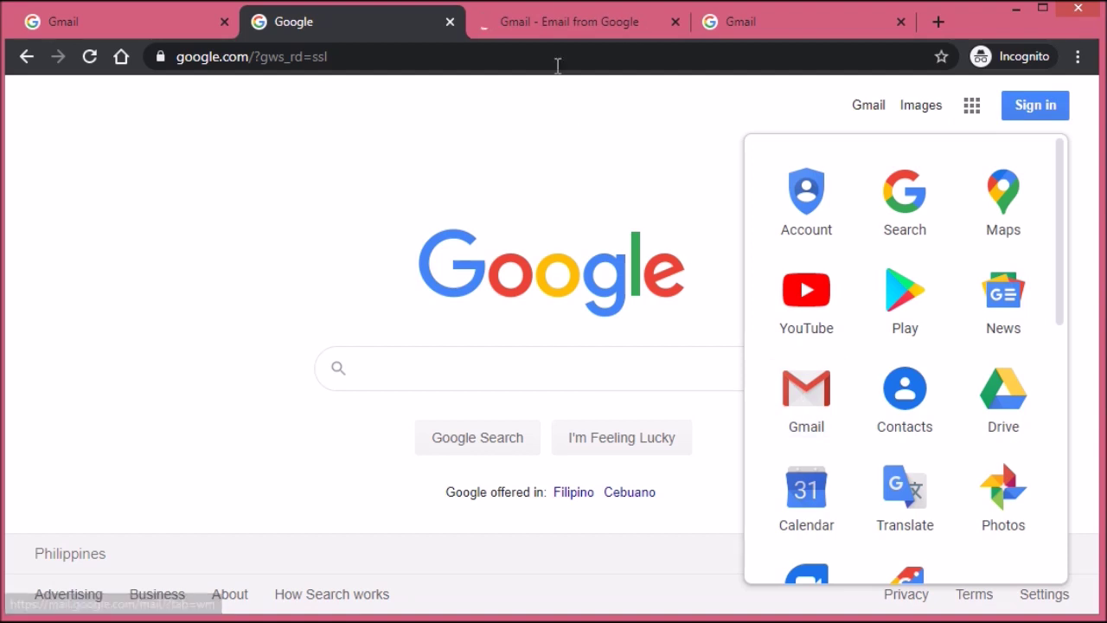
Step: Start sign-in again, close the duplicate Gmail, about and Google homepage tabs, then open a blank tab
click(556, 24)
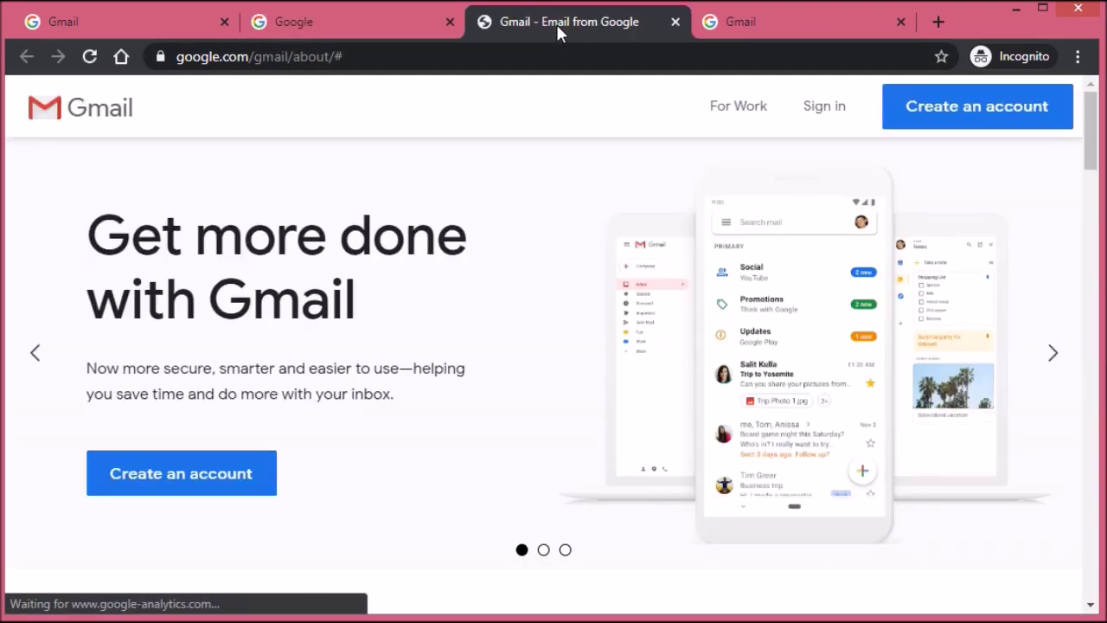
click(826, 107)
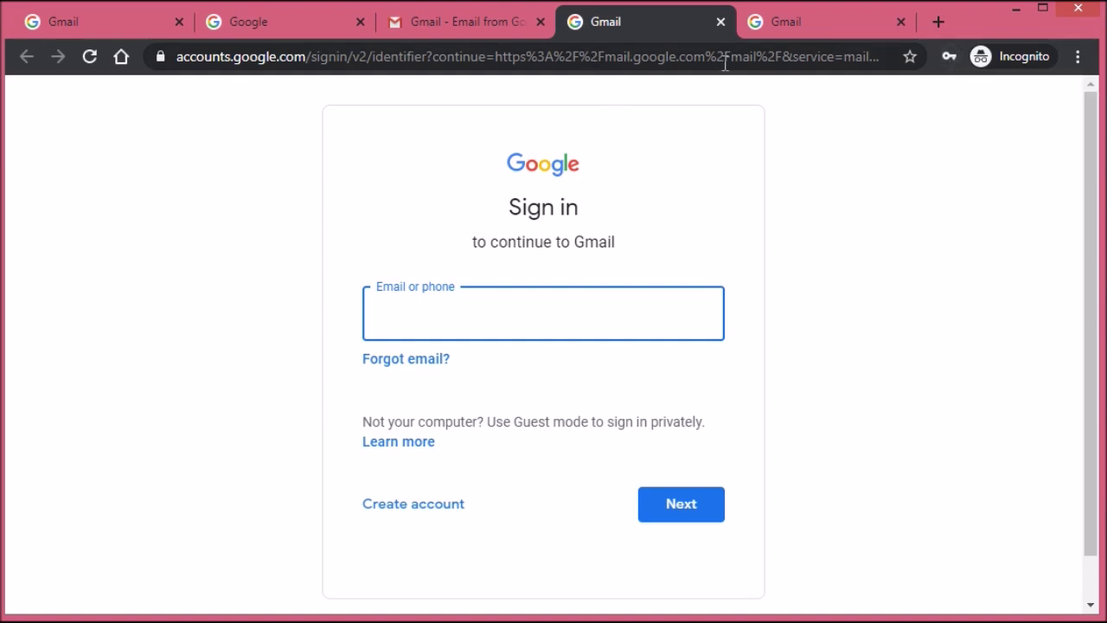
click(721, 22)
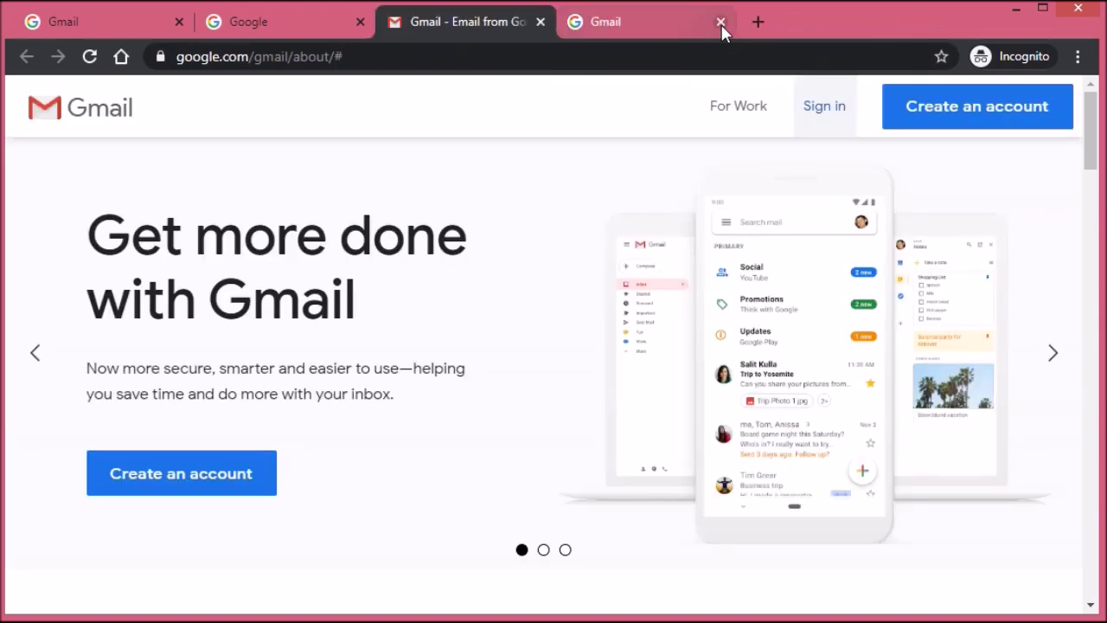
click(540, 22)
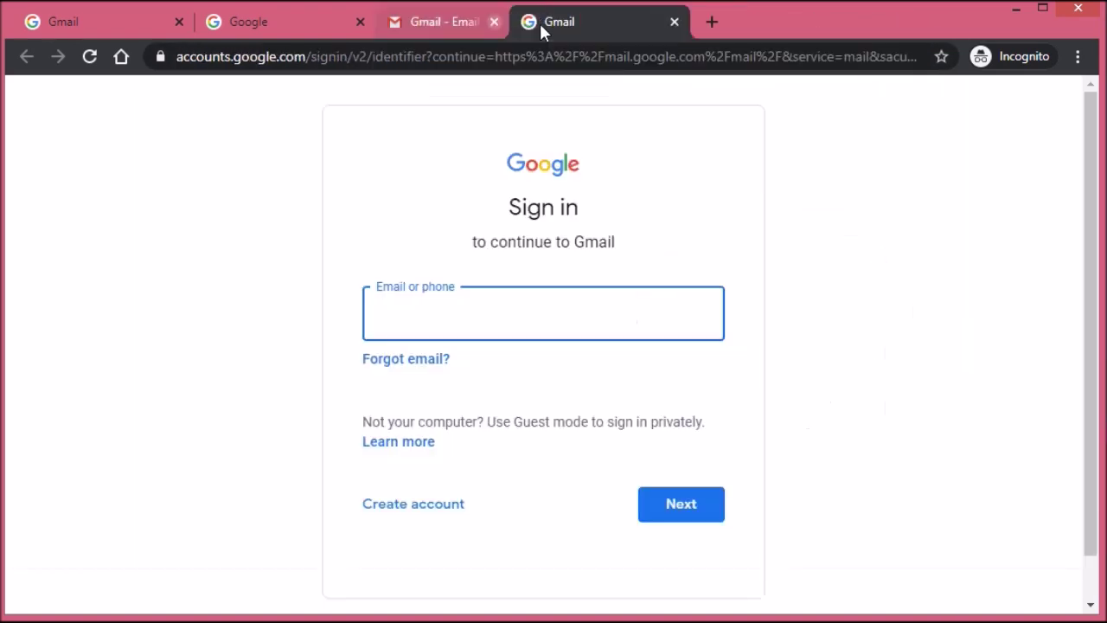
click(360, 23)
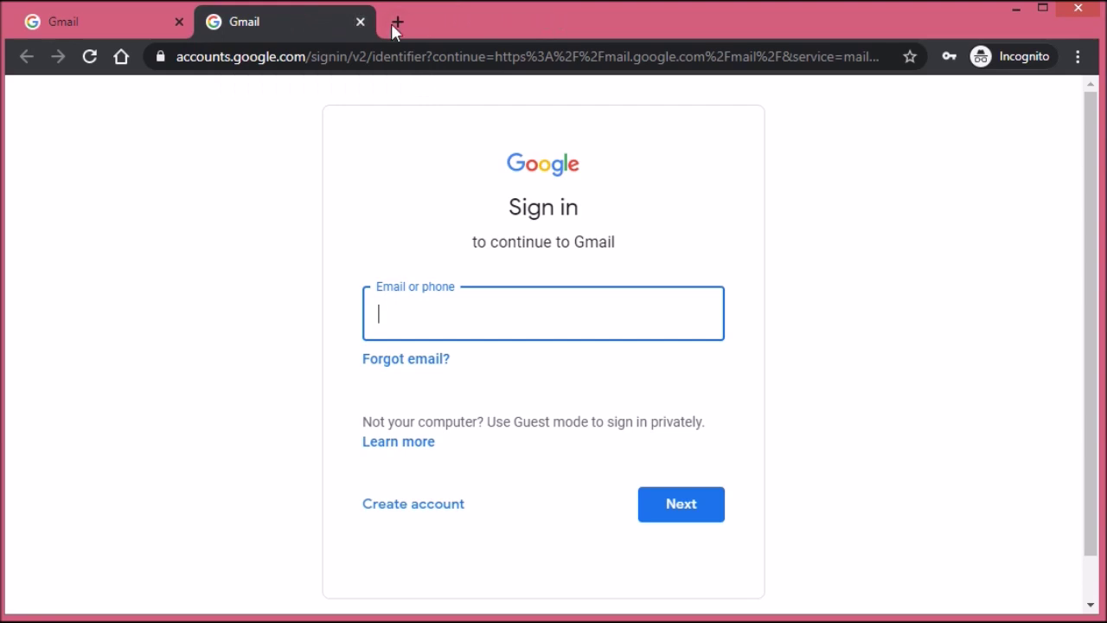
click(396, 21)
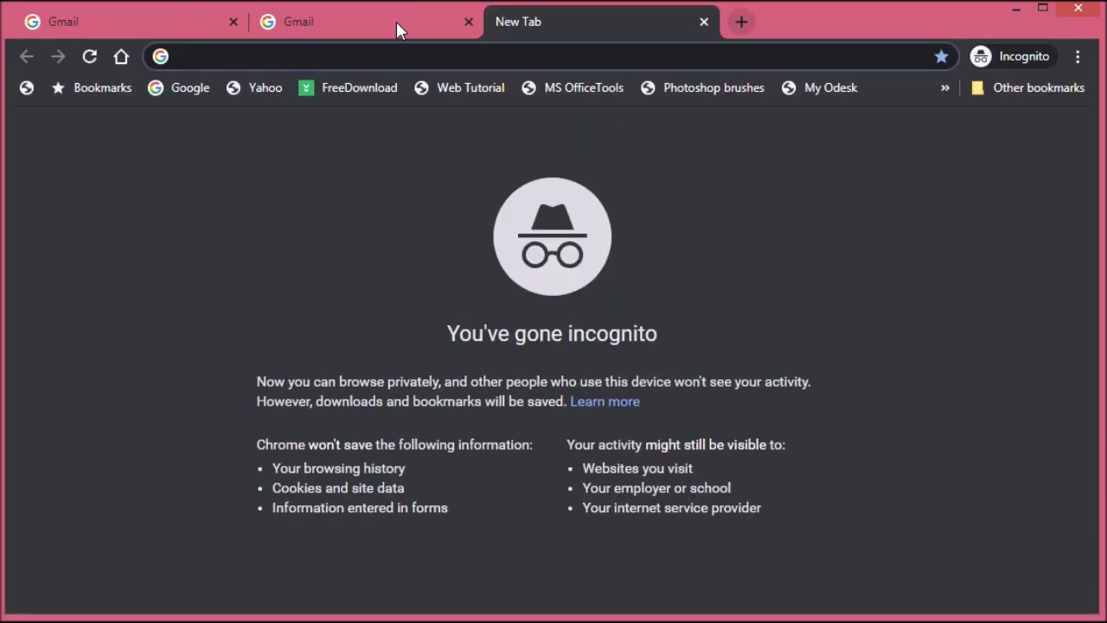
Step: Load mail.google.com, go to its Sign in page, and close the leftover Gmail about tab
text(mail.)
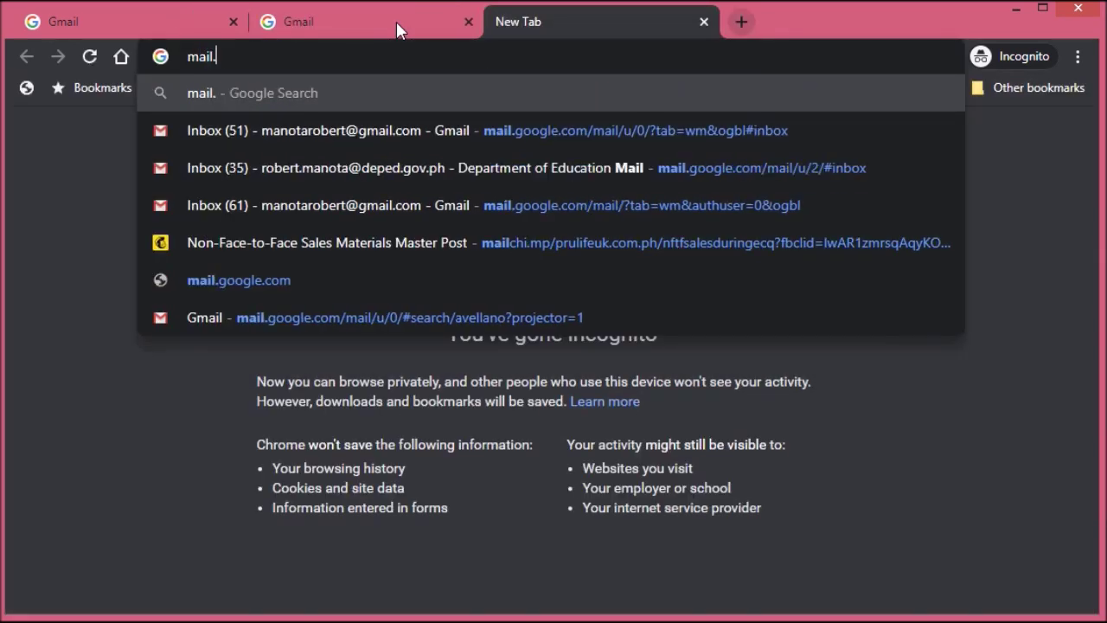
text(google.co)
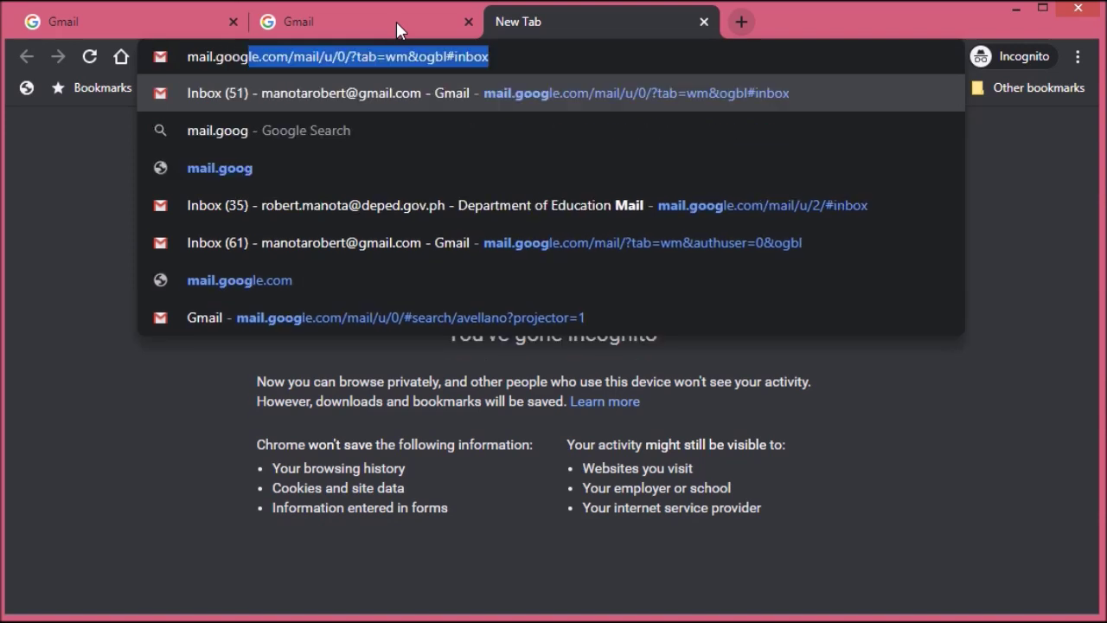
text(m)
key(Return)
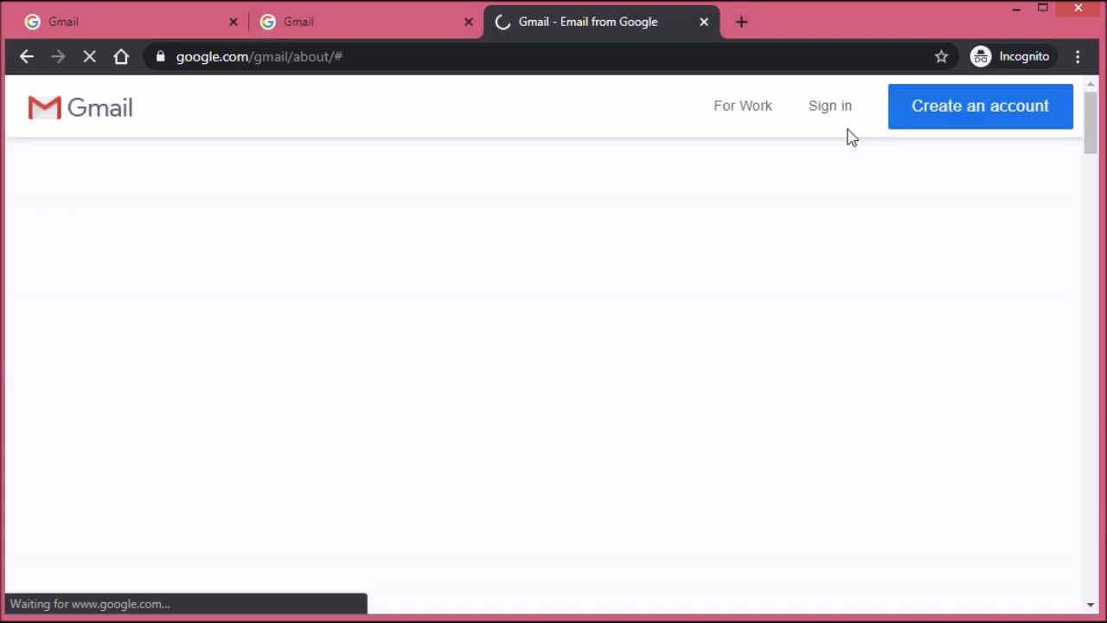
click(830, 109)
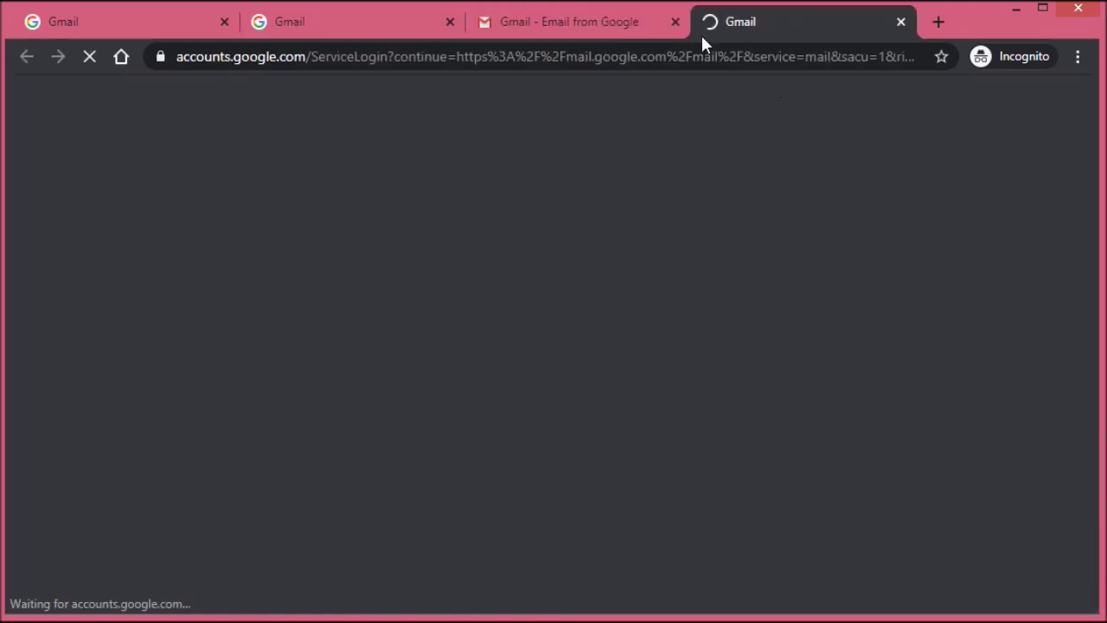
click(675, 21)
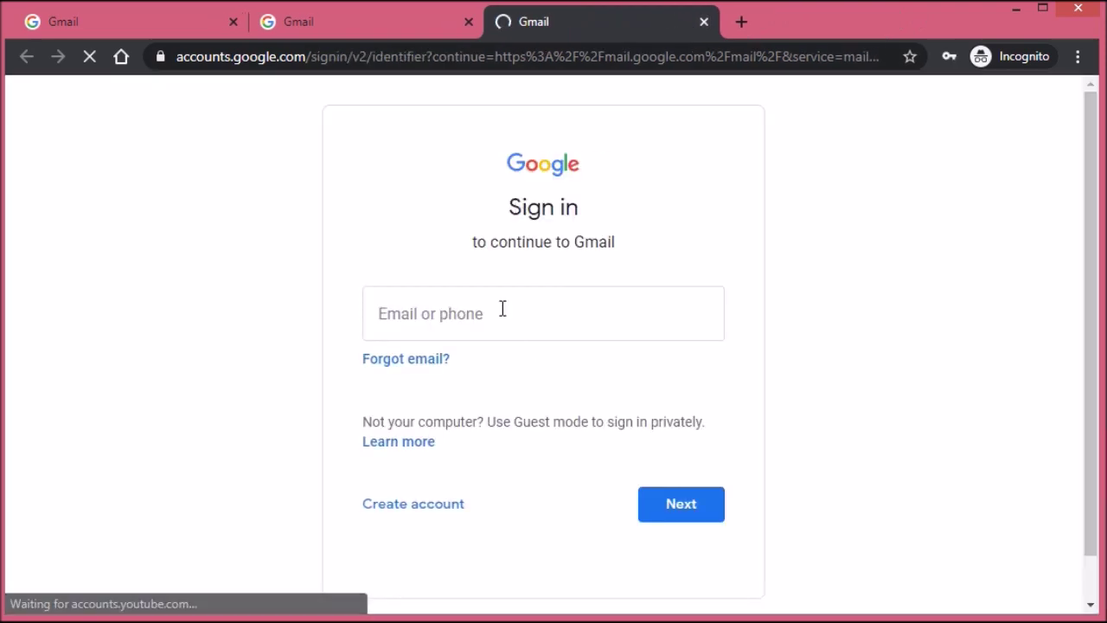
click(502, 309)
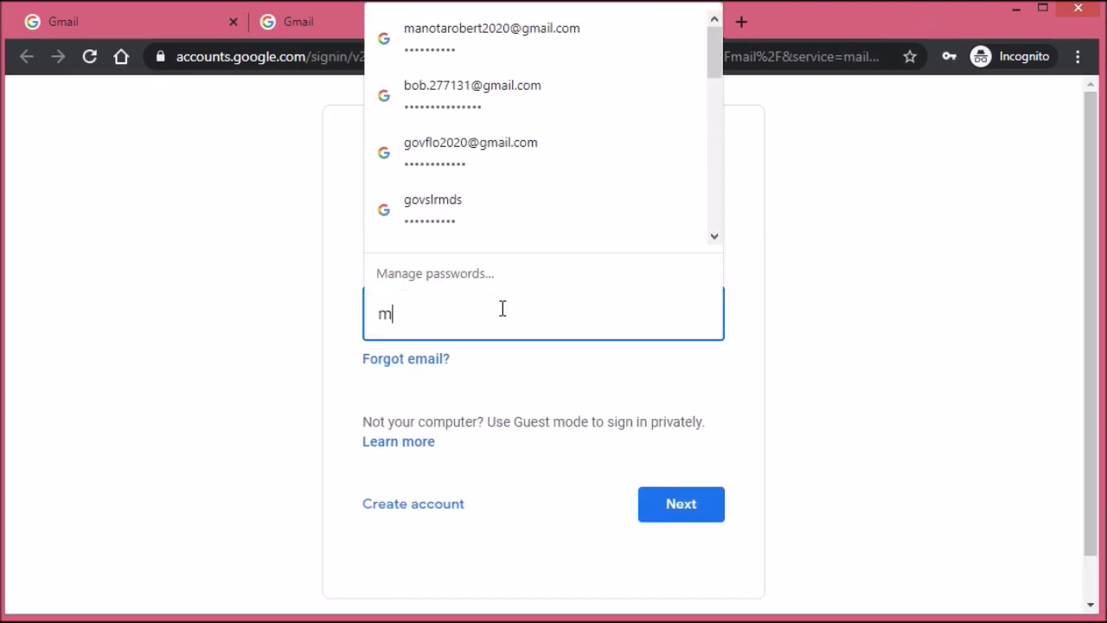
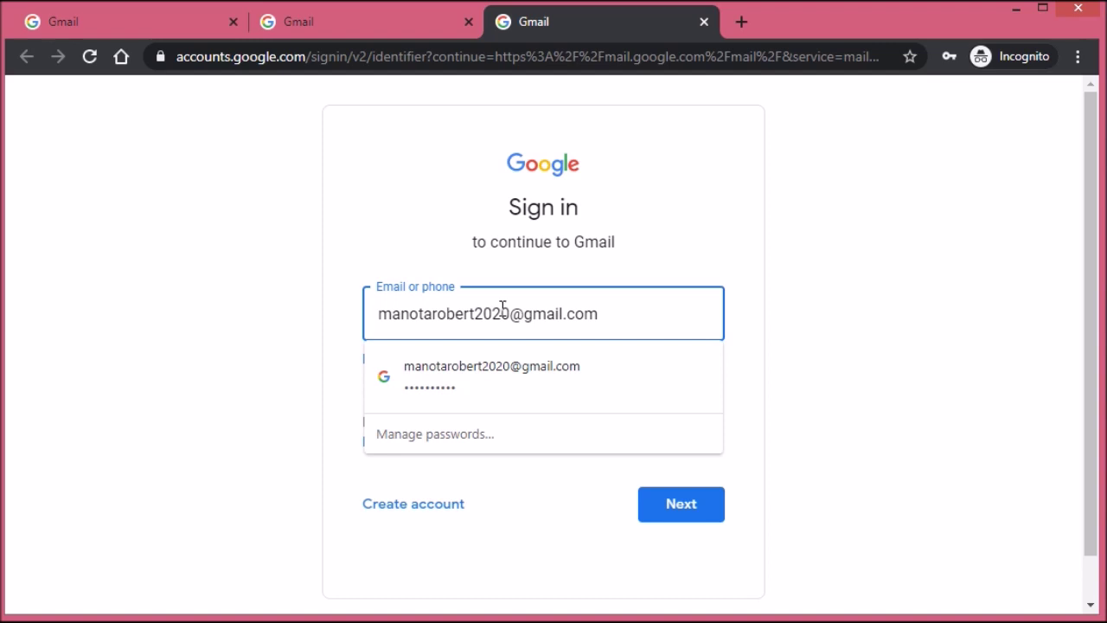
Step: Enter the account's e-mail address, continue, and submit the account password
click(560, 387)
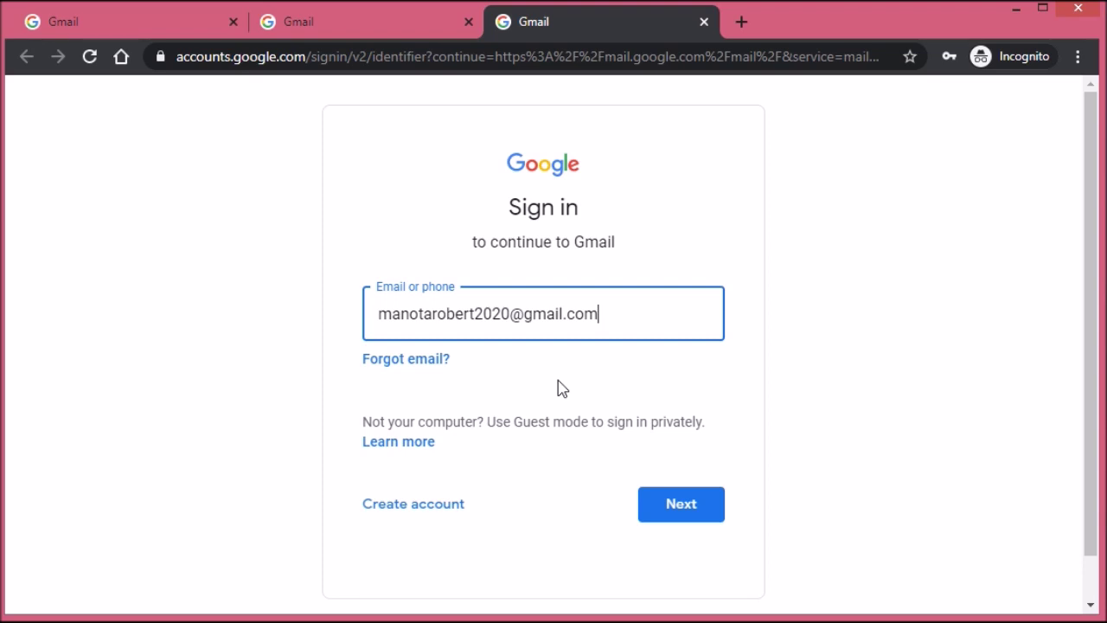
click(703, 503)
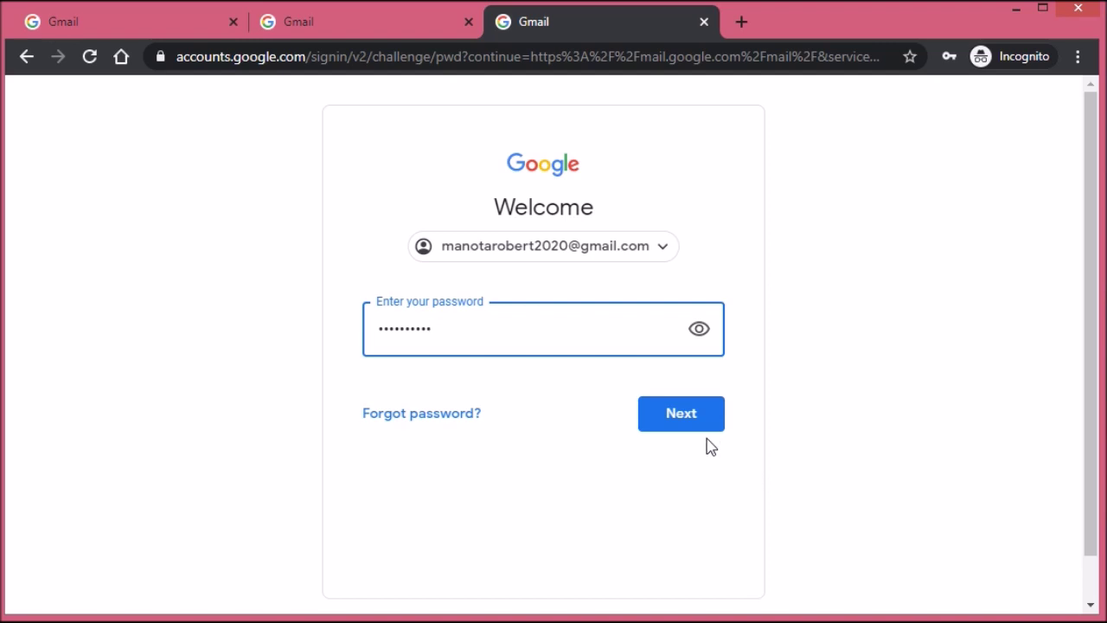
click(683, 415)
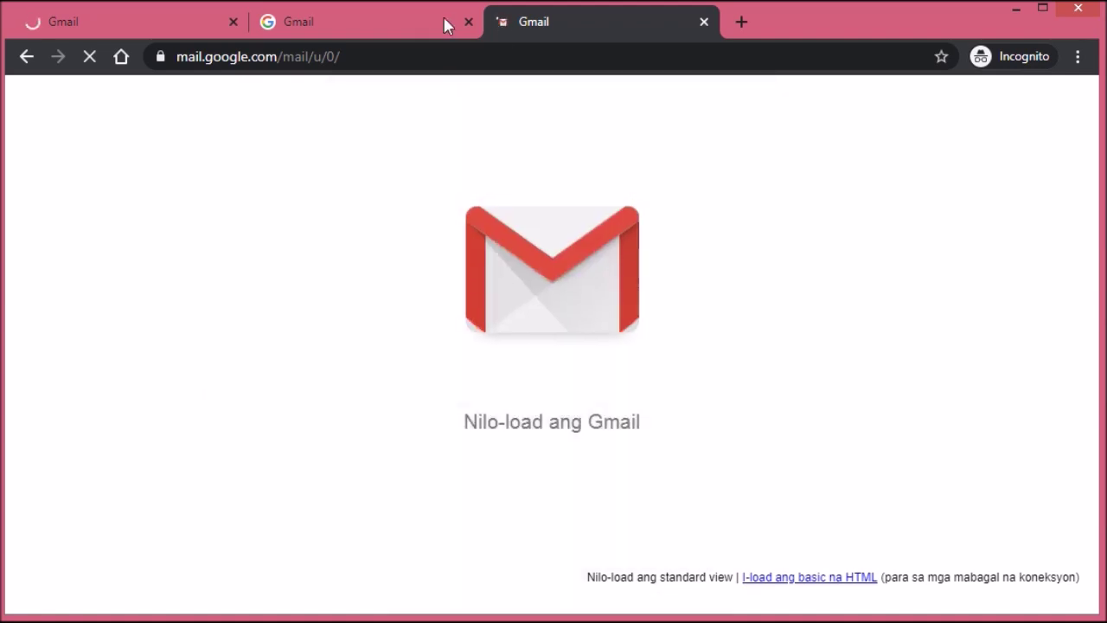
Step: Close the two leftover Gmail tabs, pass the Welcome screen, and keep the Default inbox view
click(468, 21)
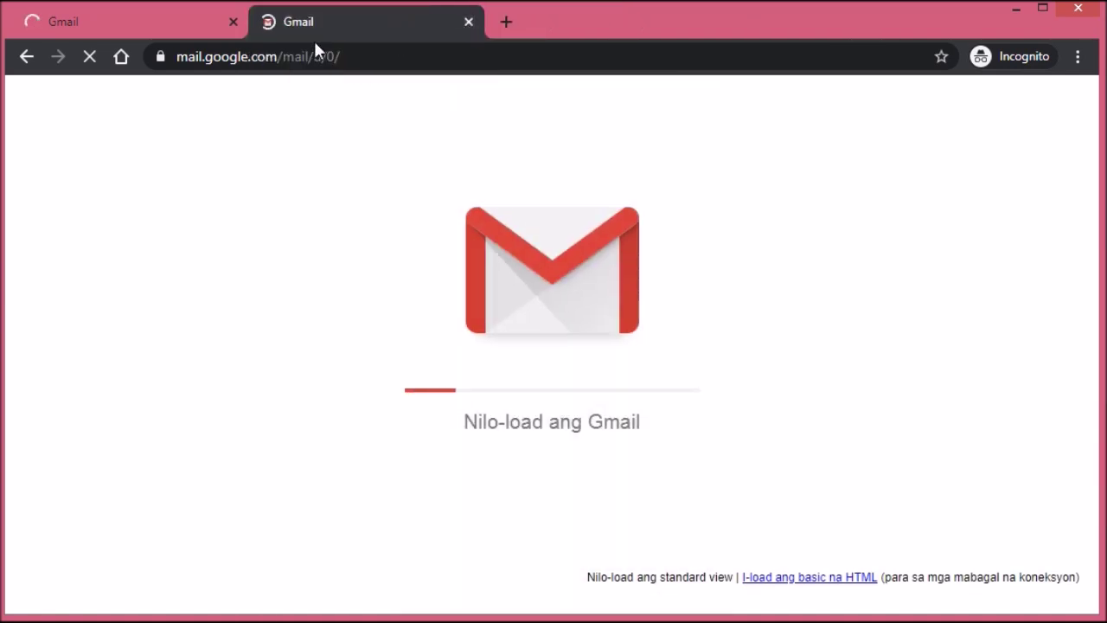
click(233, 20)
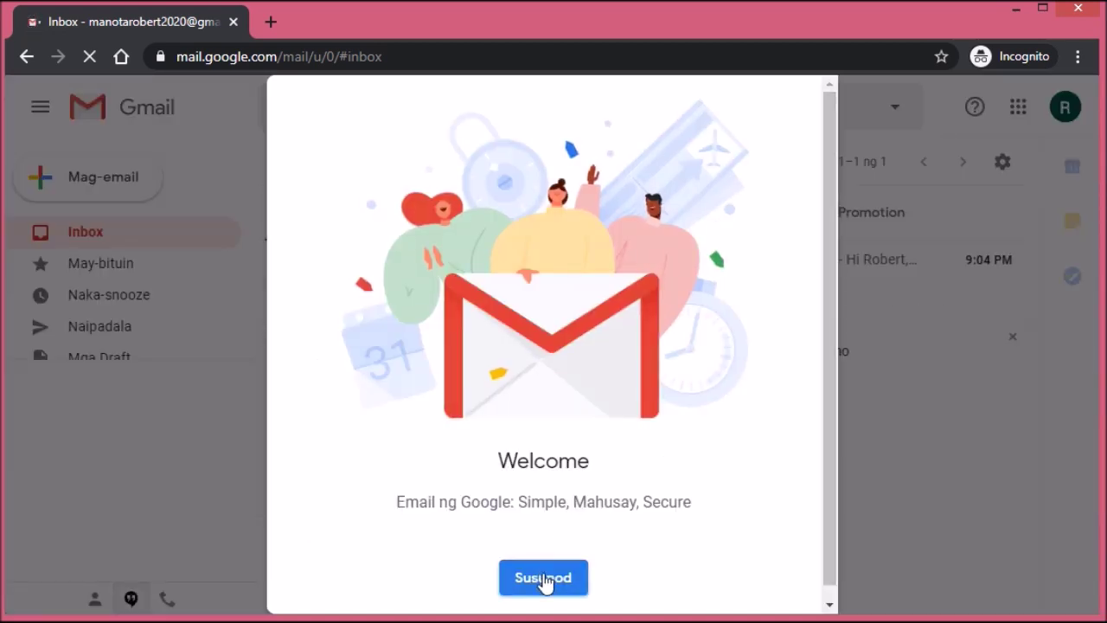
drag(831, 449, 830, 507)
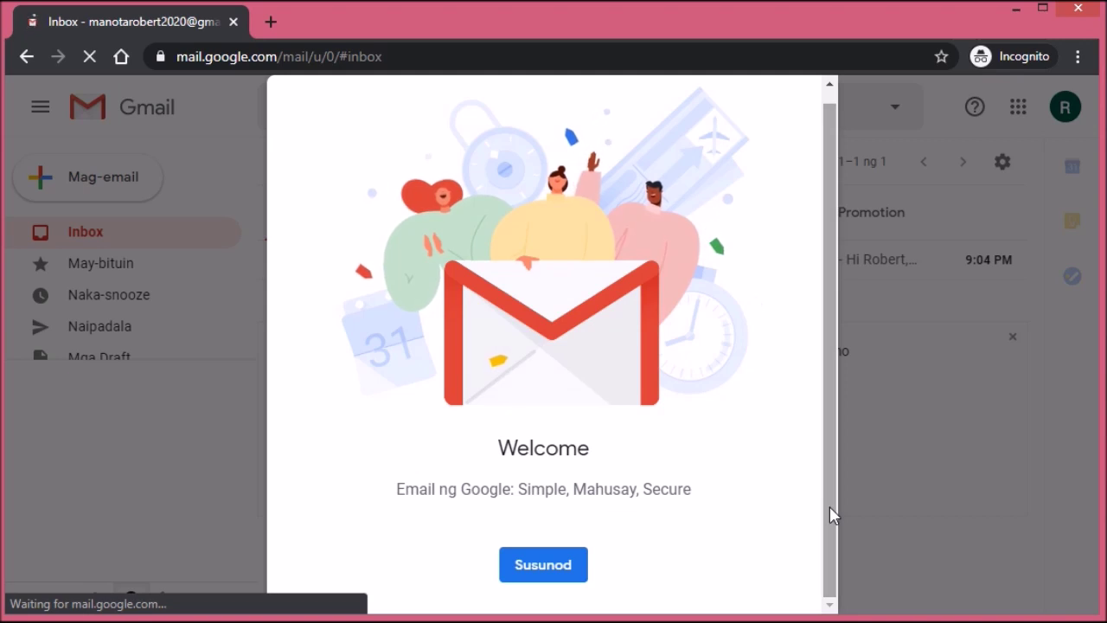
click(548, 573)
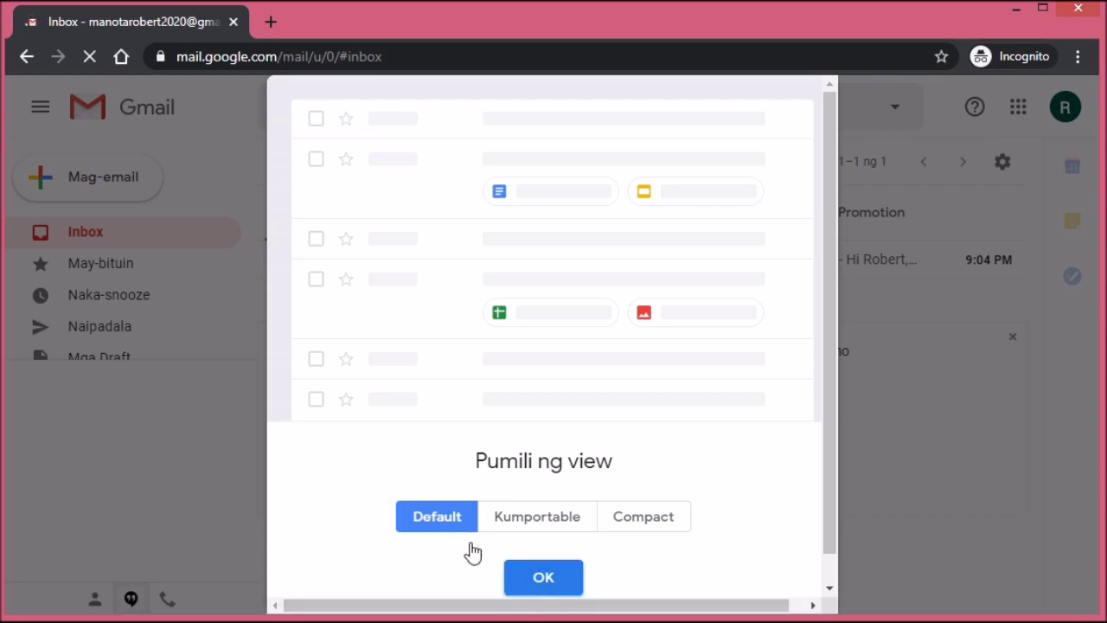
click(558, 586)
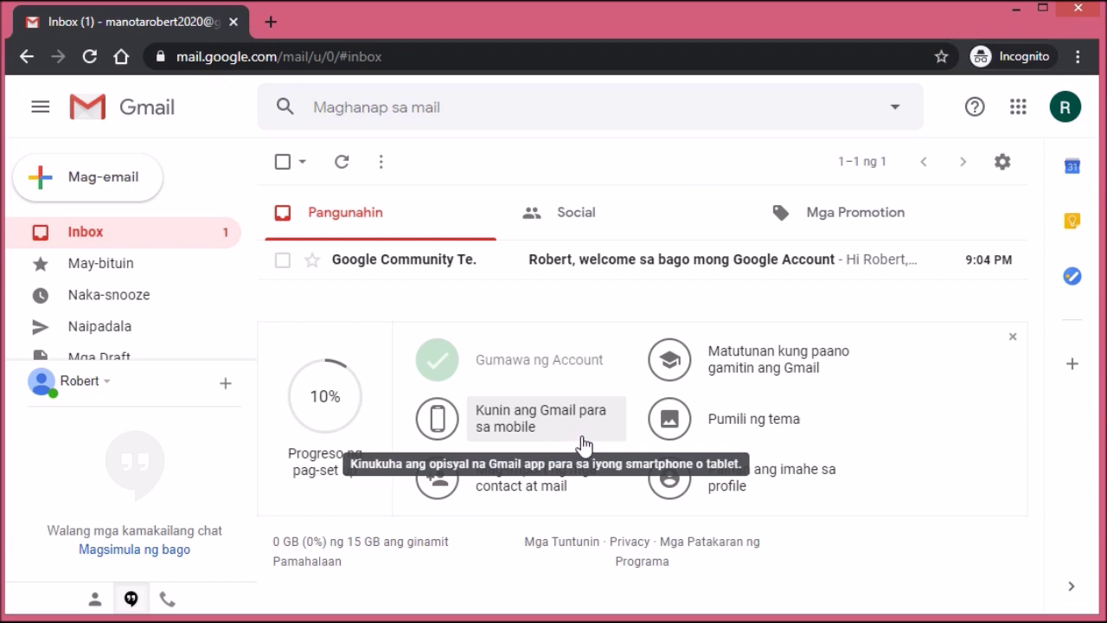
Step: Choose the autumn leaves photo as the Gmail theme and save it
click(776, 437)
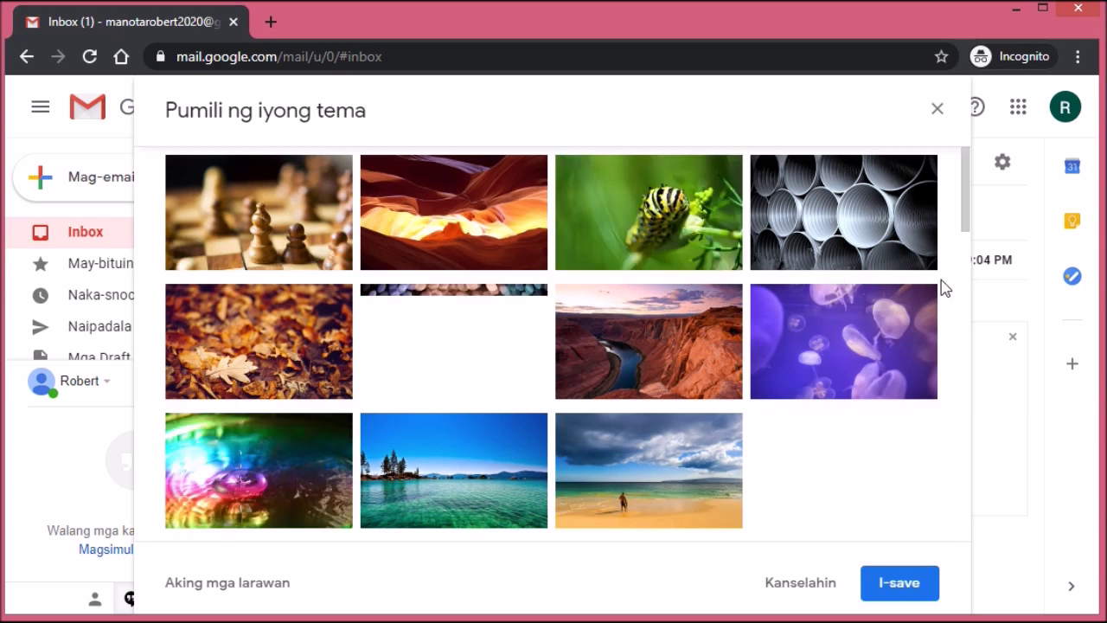
click(247, 335)
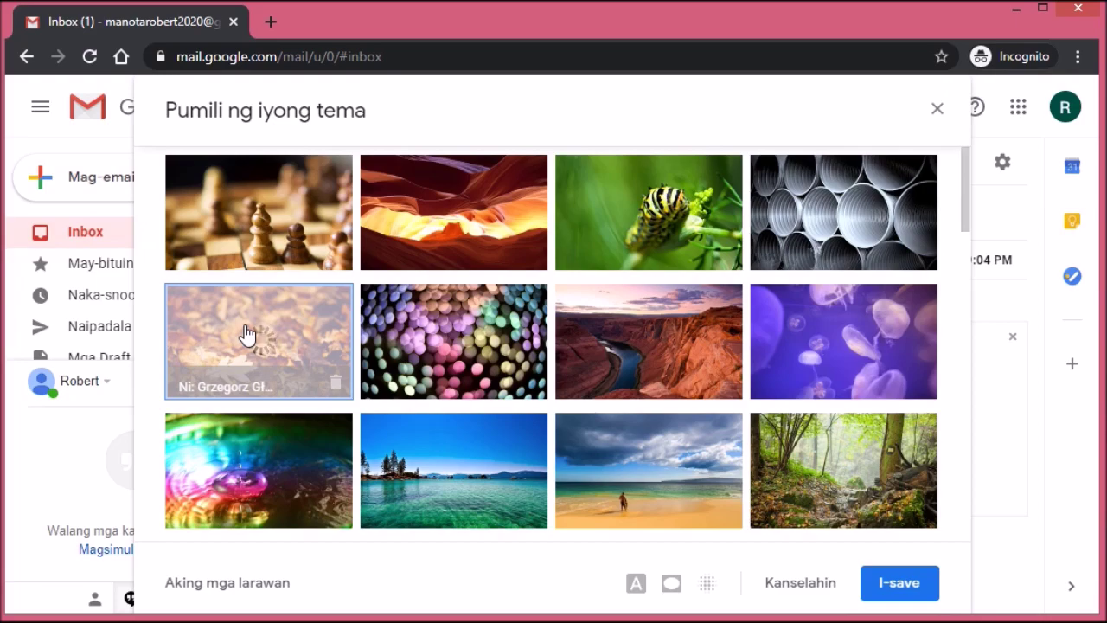
click(904, 589)
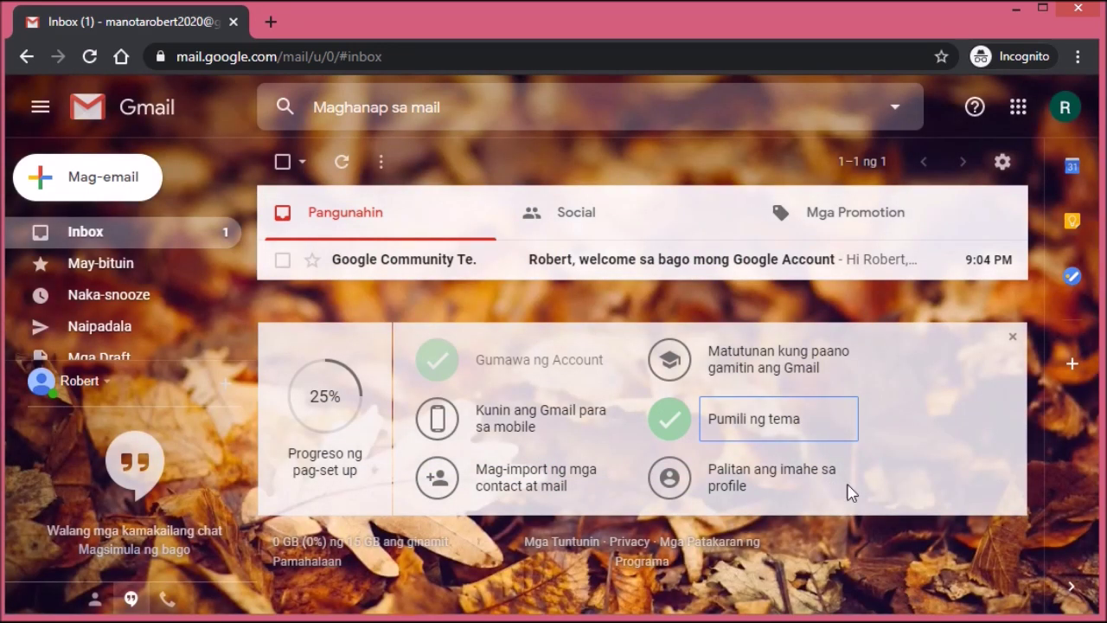
click(541, 424)
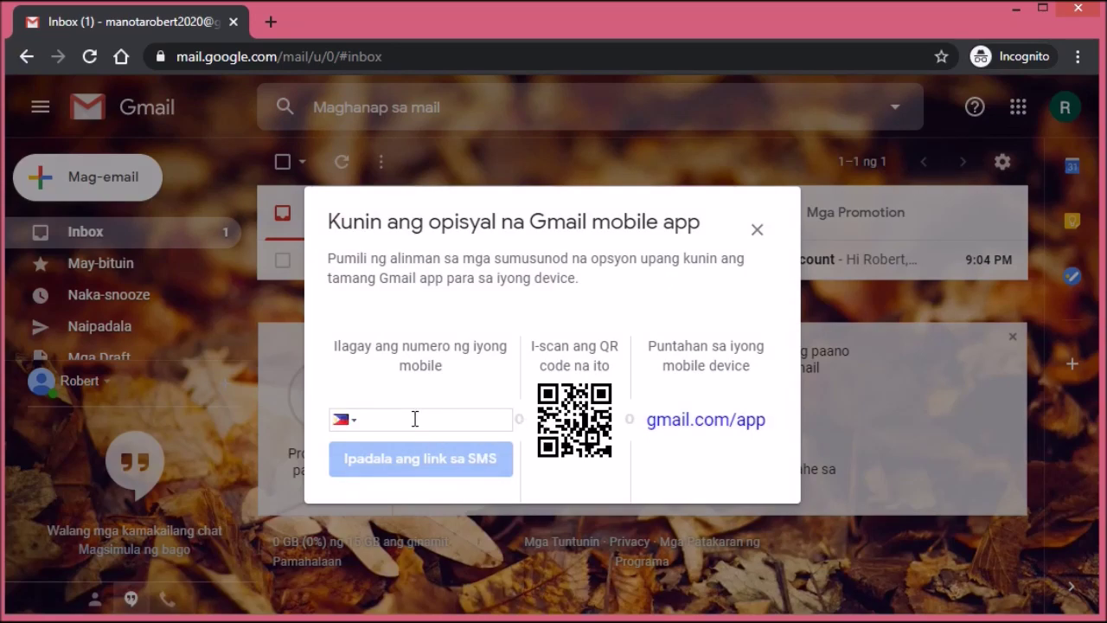
Step: Close the mobile app offer and move to the import contacts and mail step
click(758, 230)
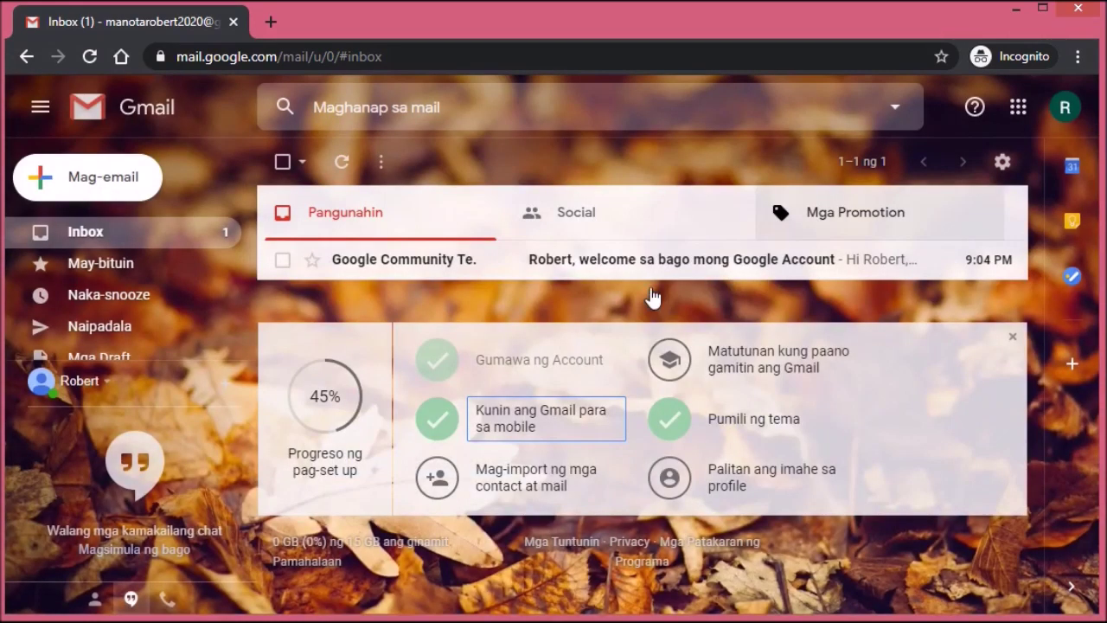
click(554, 477)
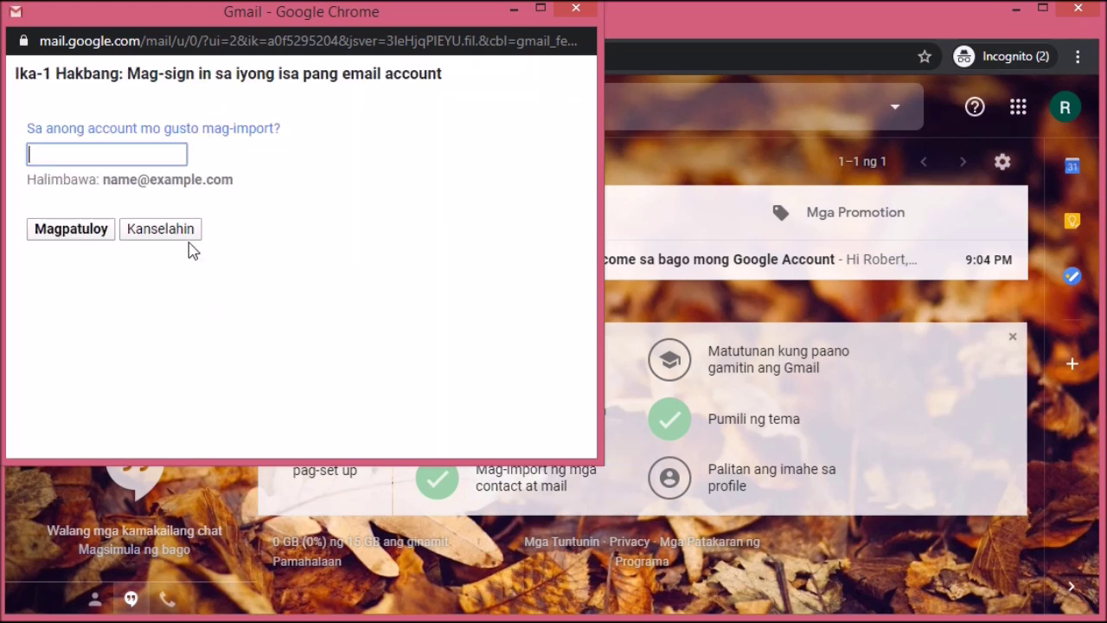
Step: Enter the other account to import from and continue to its sign-in
click(128, 154)
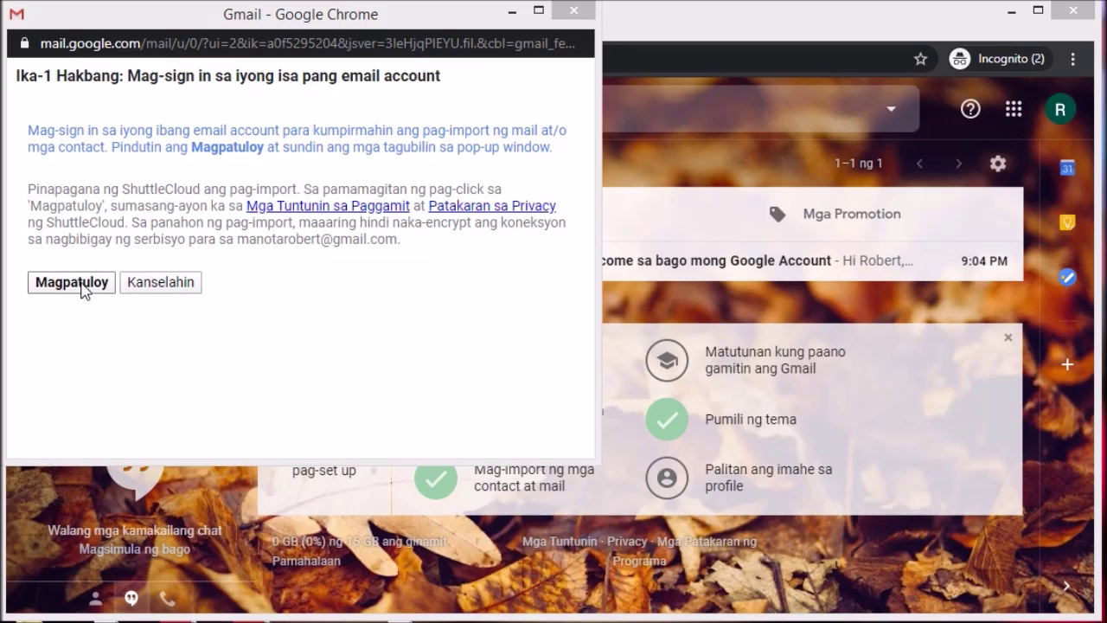
click(84, 287)
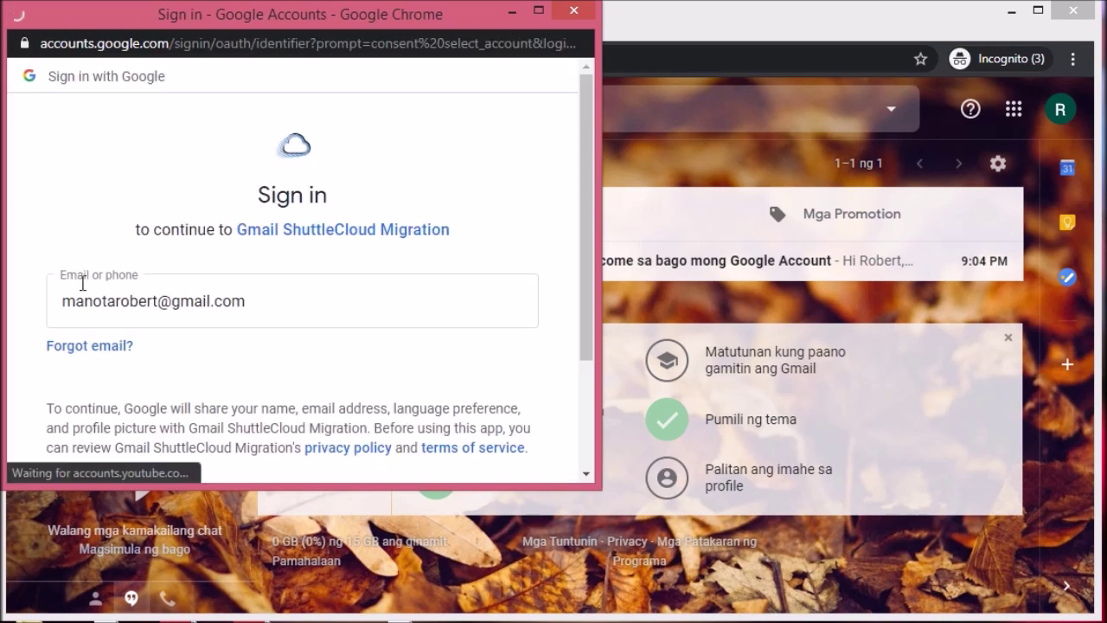
Step: Sign in to the other account with its password and allow ShuttleCloud access
scroll(589, 305, down, 2)
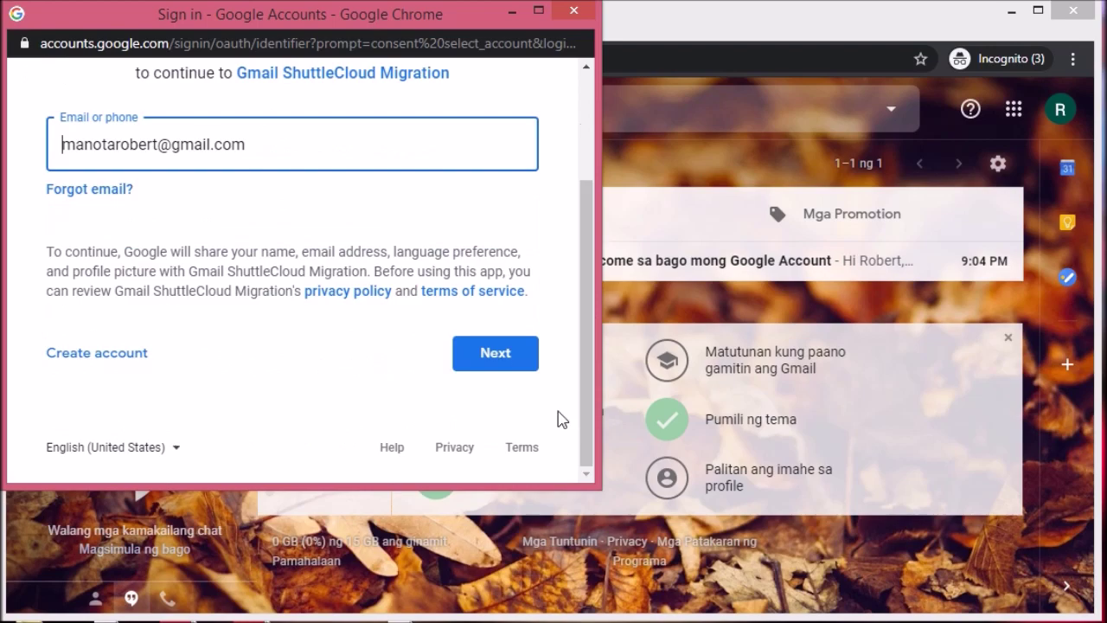
click(496, 363)
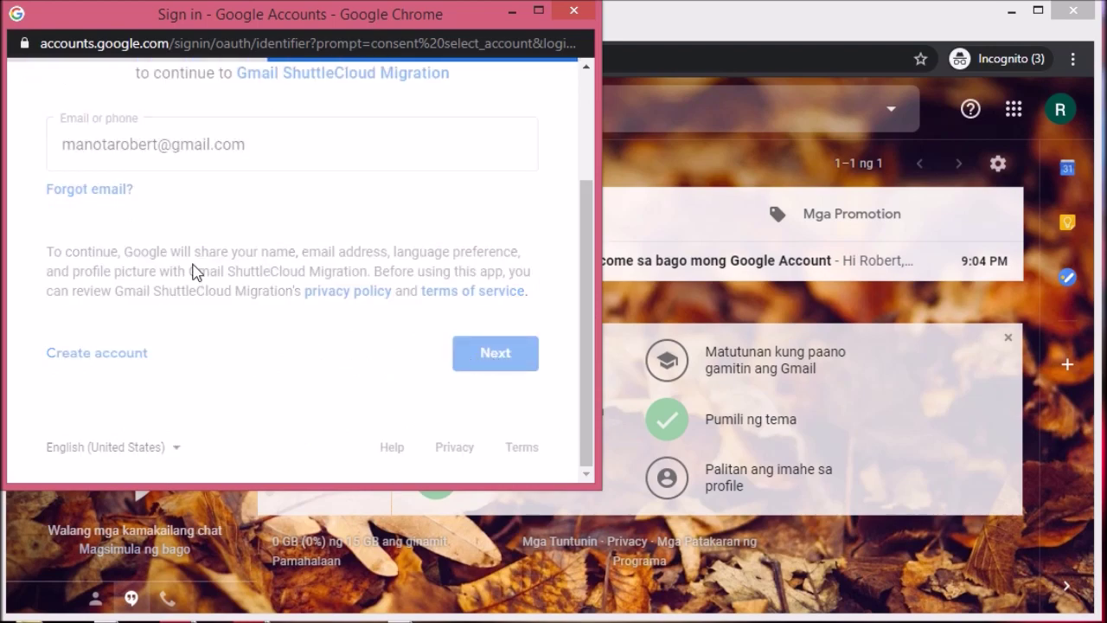
click(233, 319)
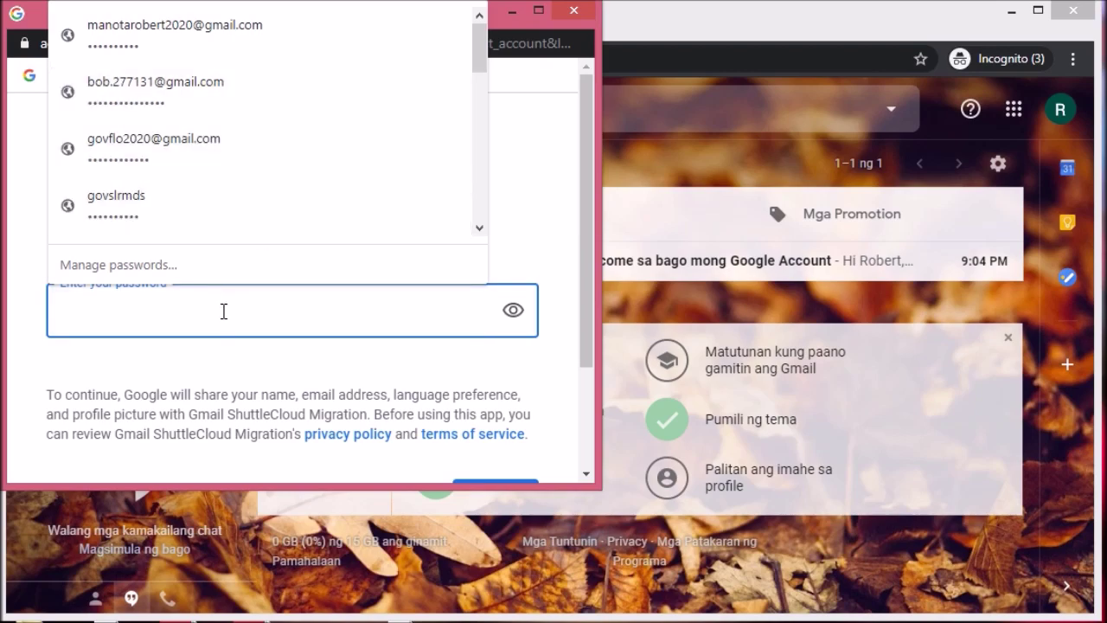
text(•••••••••••)
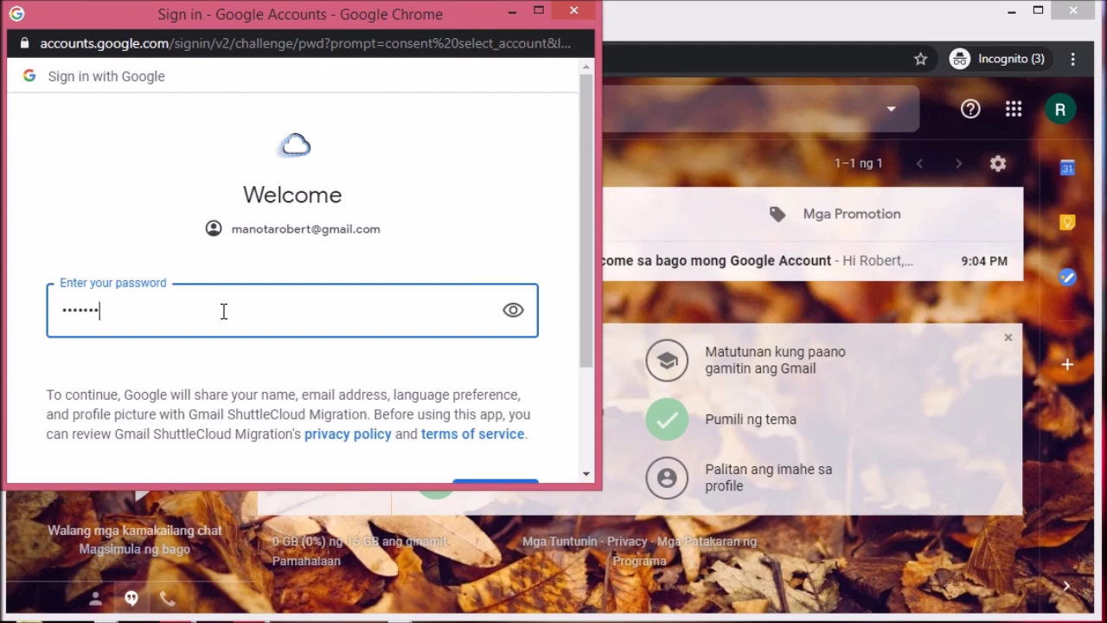
scroll(589, 344, down, 3)
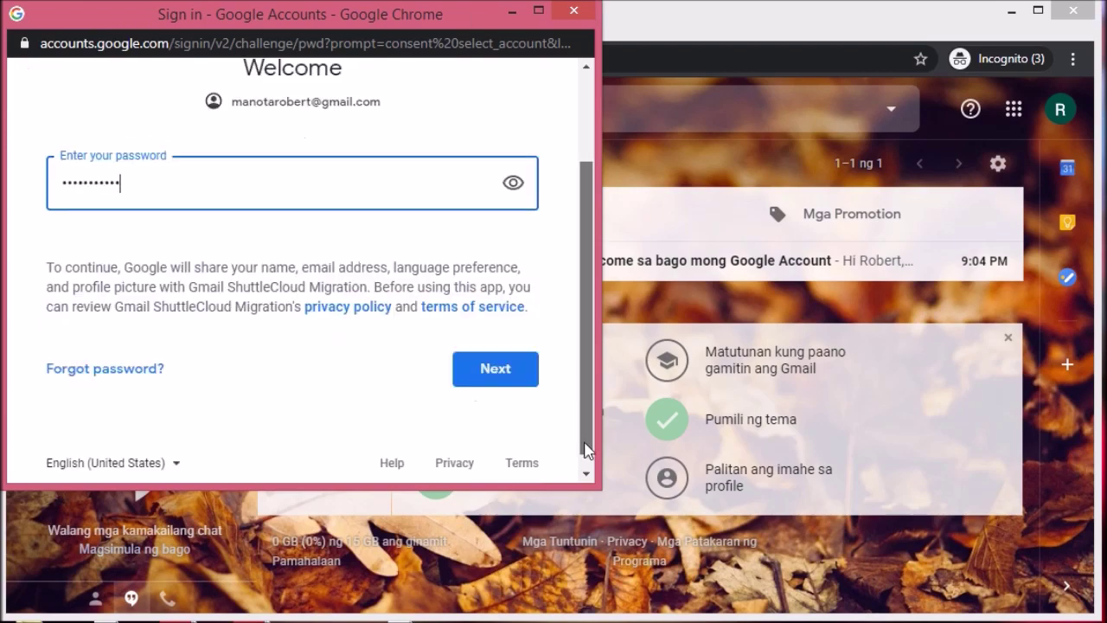
click(519, 363)
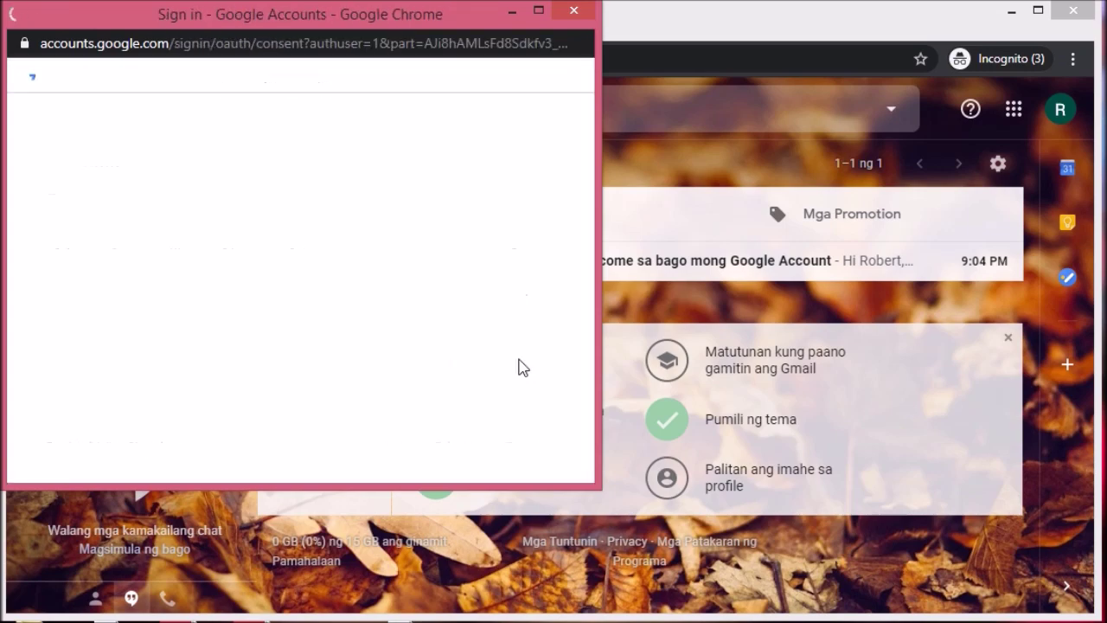
drag(585, 288, 572, 433)
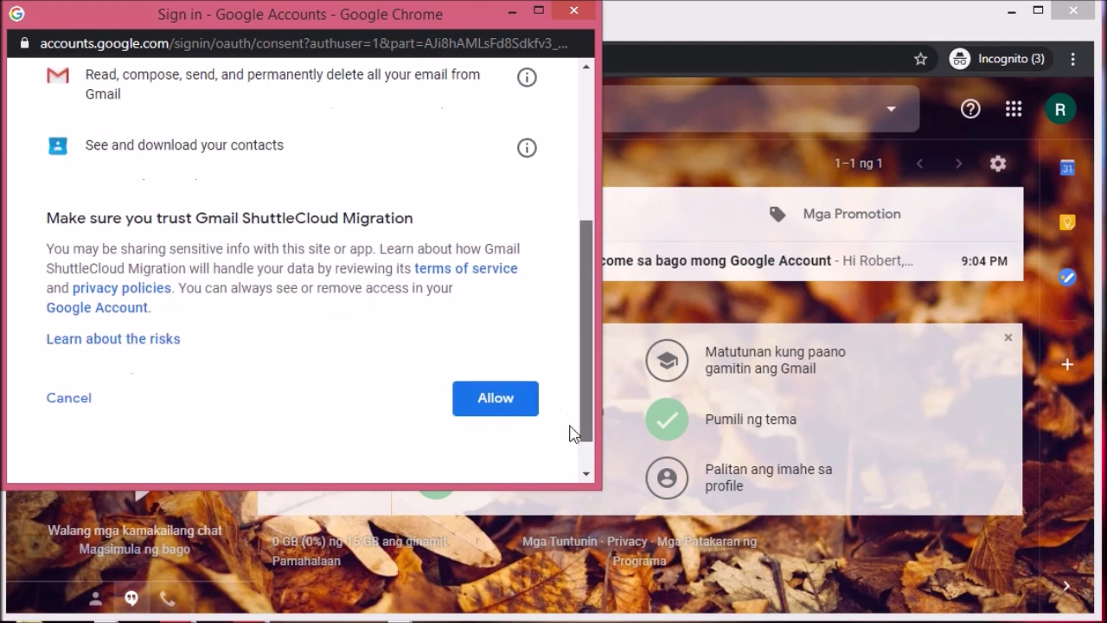
click(486, 403)
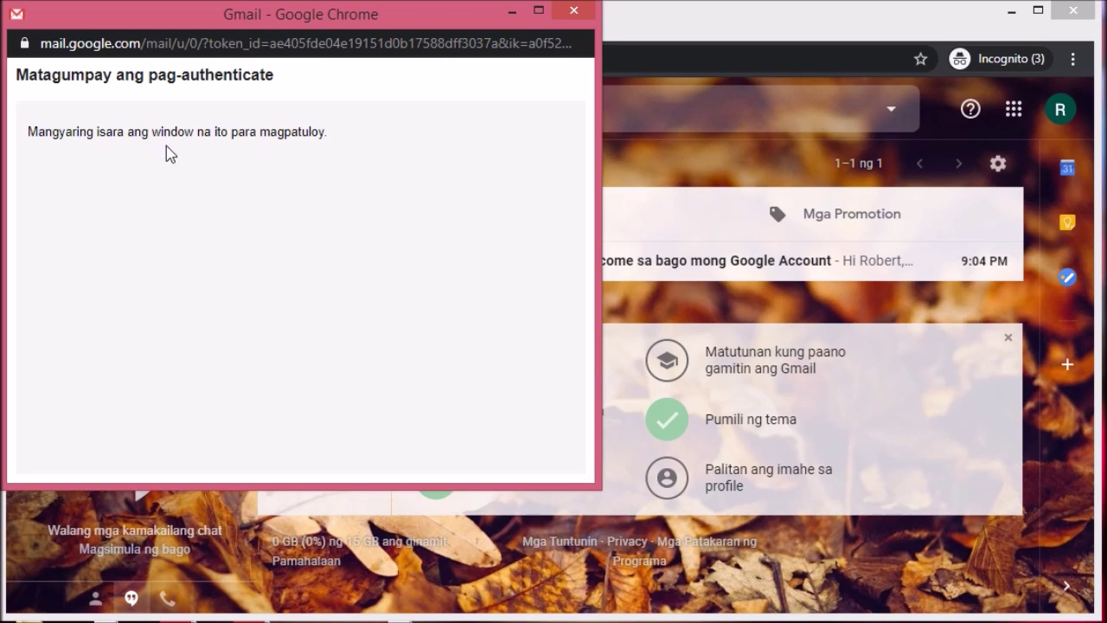
click(576, 11)
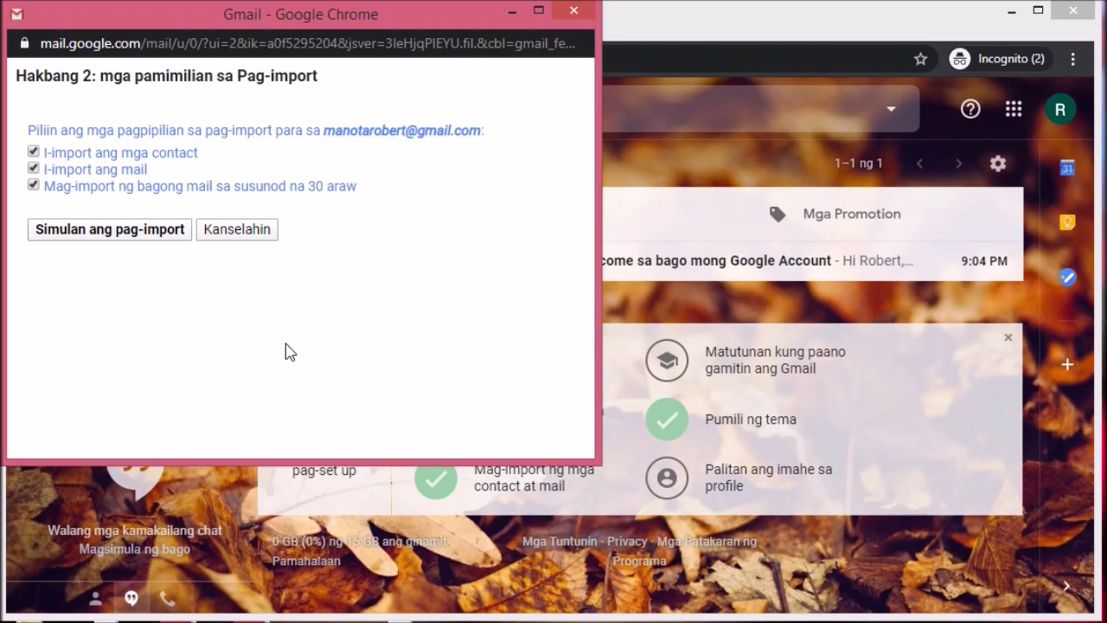
Step: Untick 'I-import ang mail' and cancel the import popup to return to the inbox
click(35, 170)
click(35, 169)
click(34, 170)
click(258, 229)
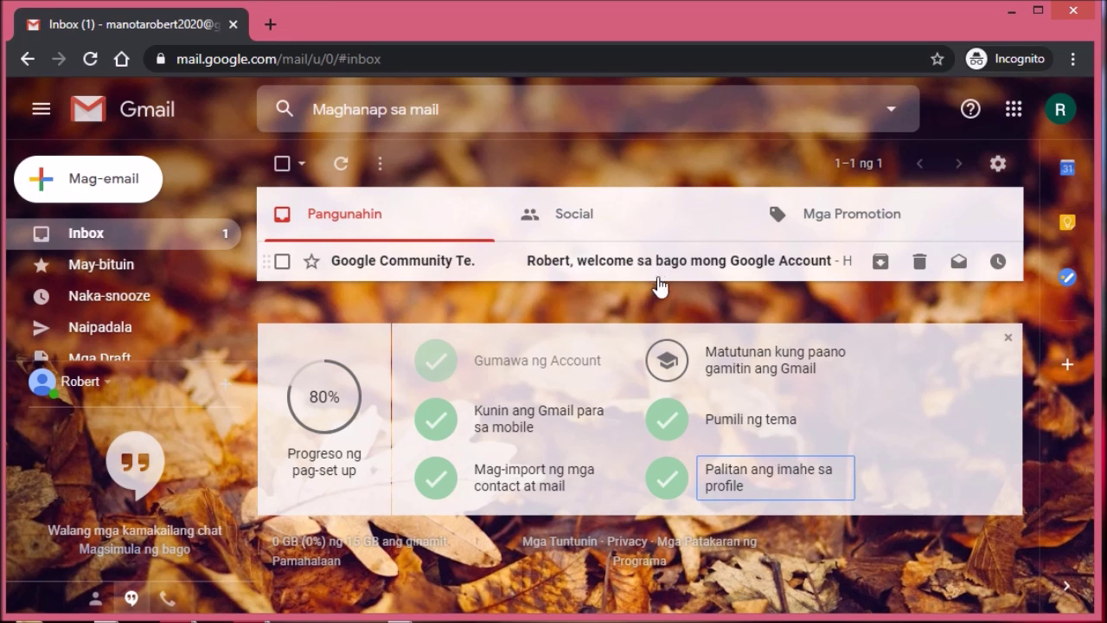
Step: Open and scroll through the Google Community Team welcome email, then return to the inbox
click(615, 266)
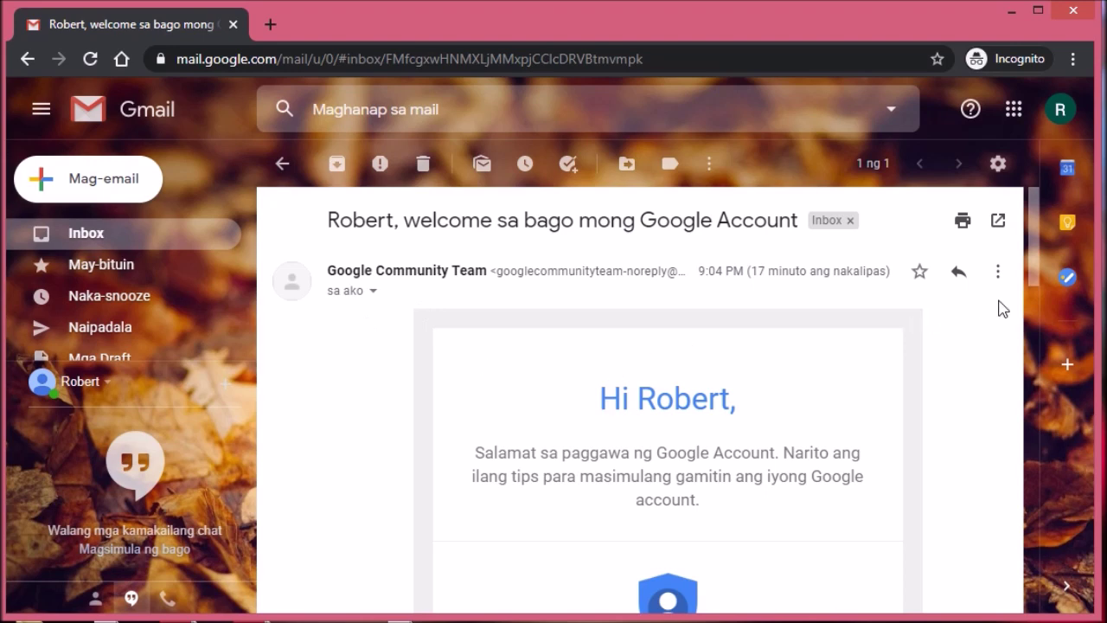
drag(1029, 277, 1033, 237)
click(283, 164)
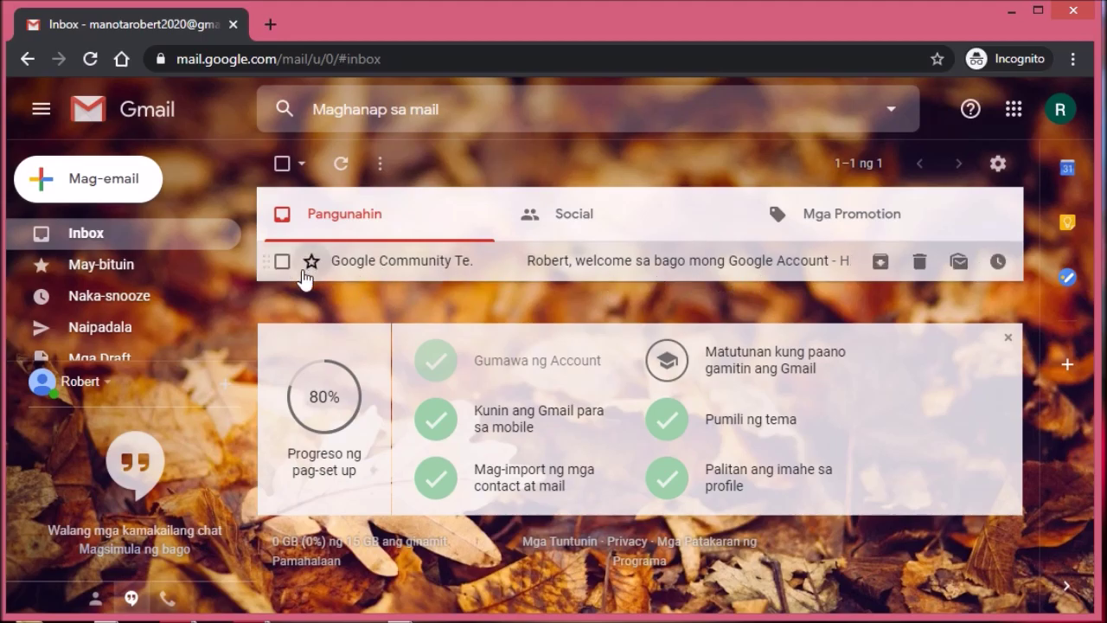
Step: Compose a message to the account's own address, subject 'Test Message', body 'Hello! this is a test message.' plus sign-off
click(109, 192)
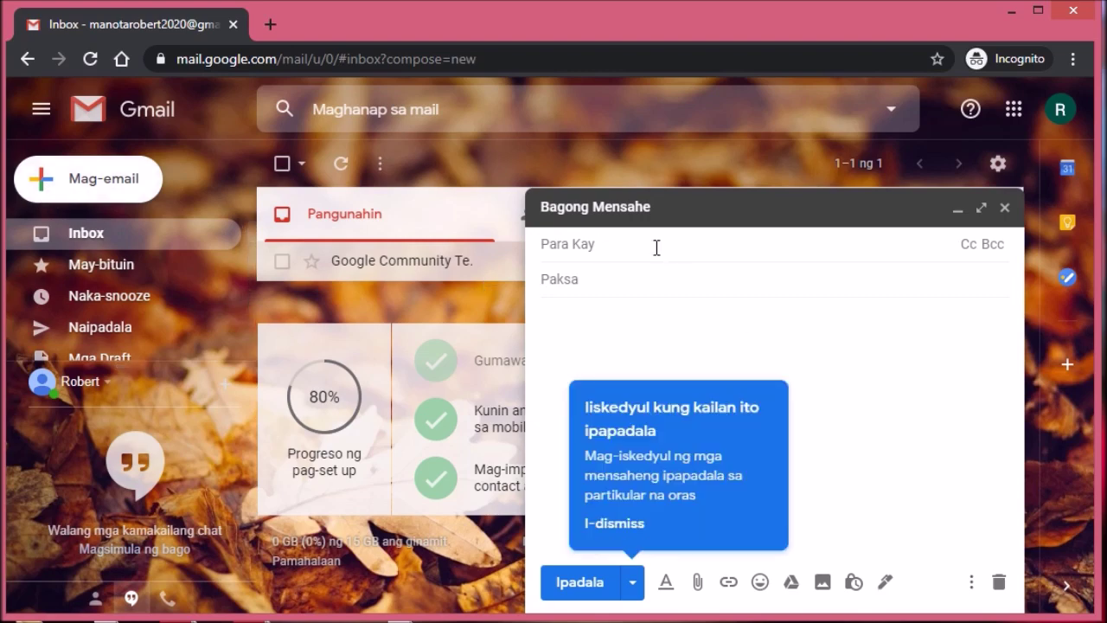
key(Return)
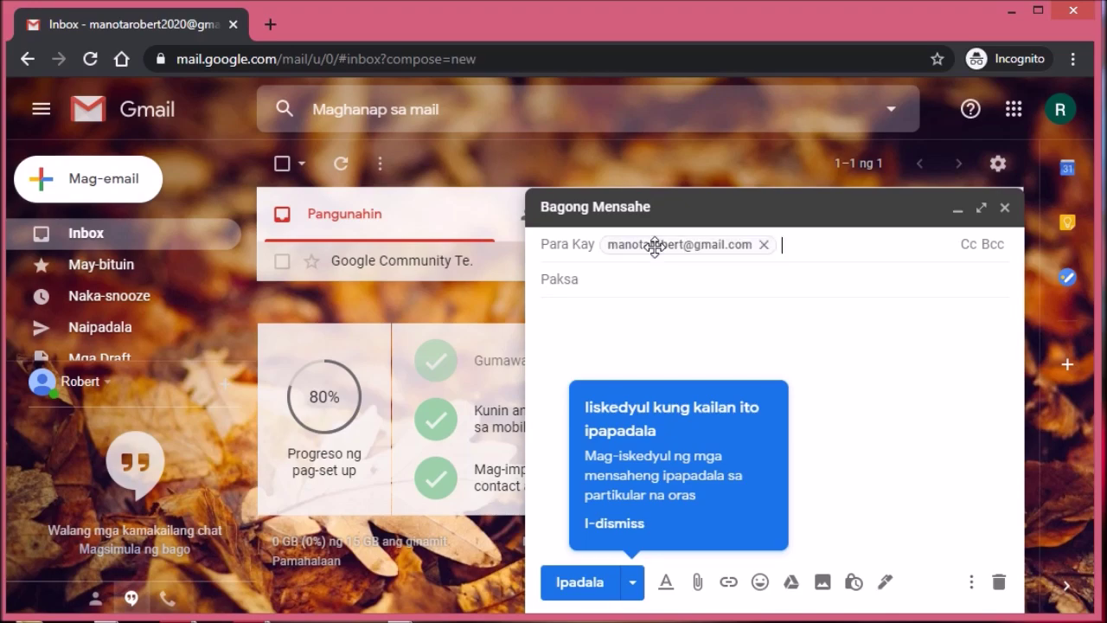
key(Tab)
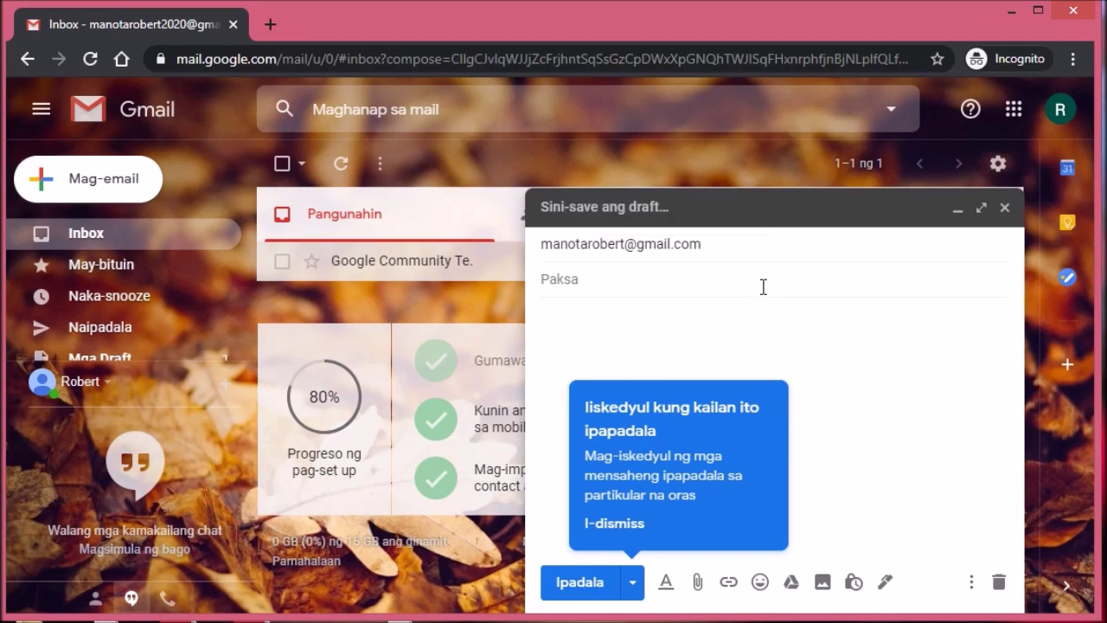
text(Test Message)
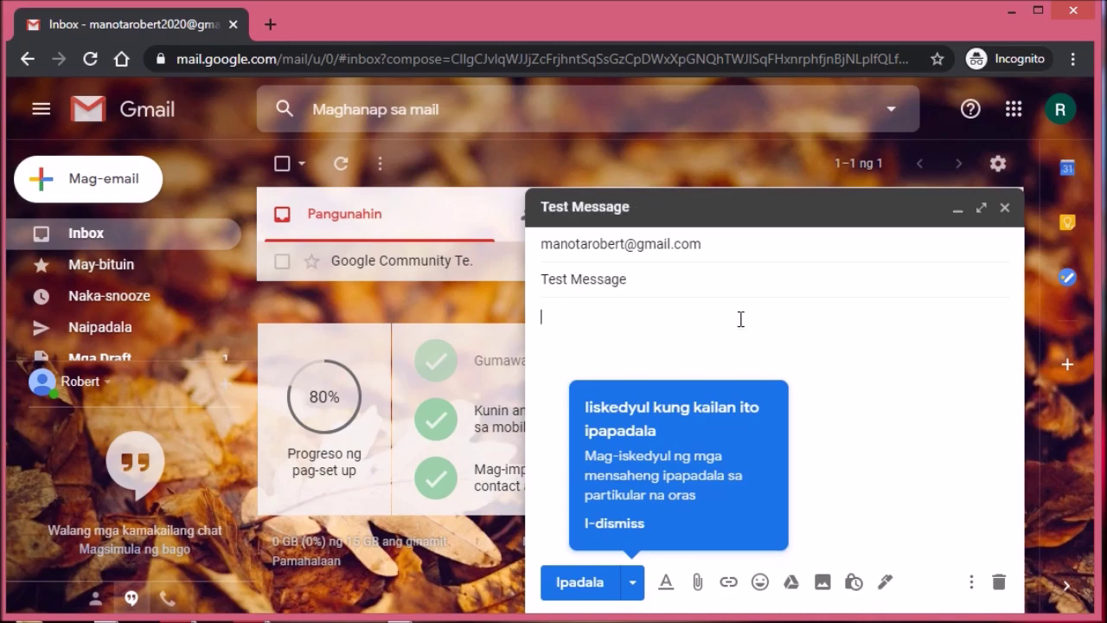
text(ello! this is a test message)
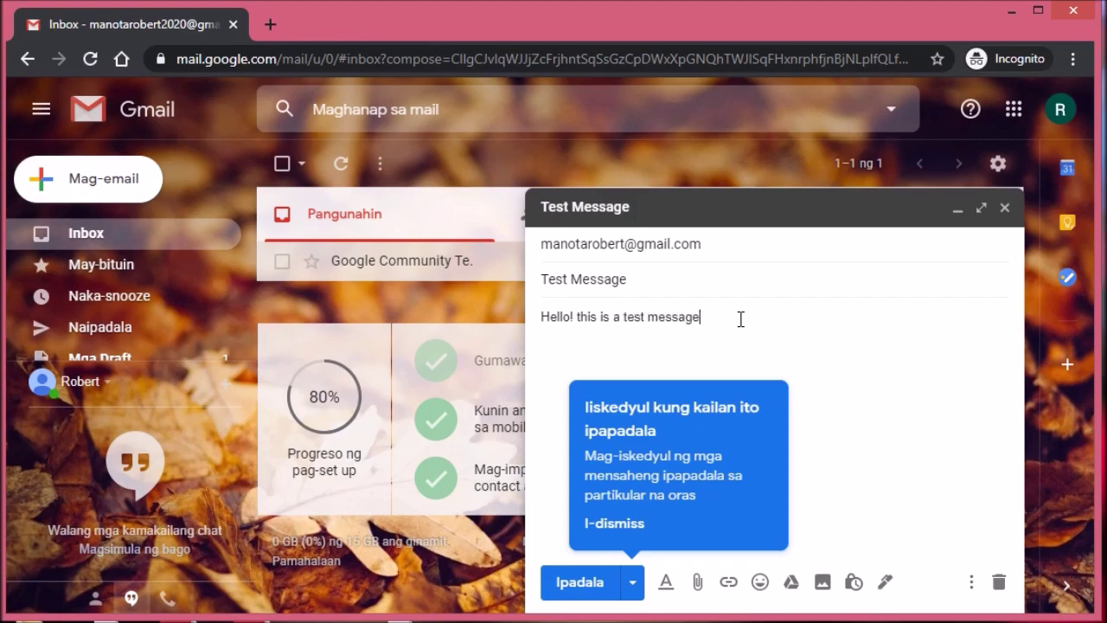
text(. )
text(Teacher Robert)
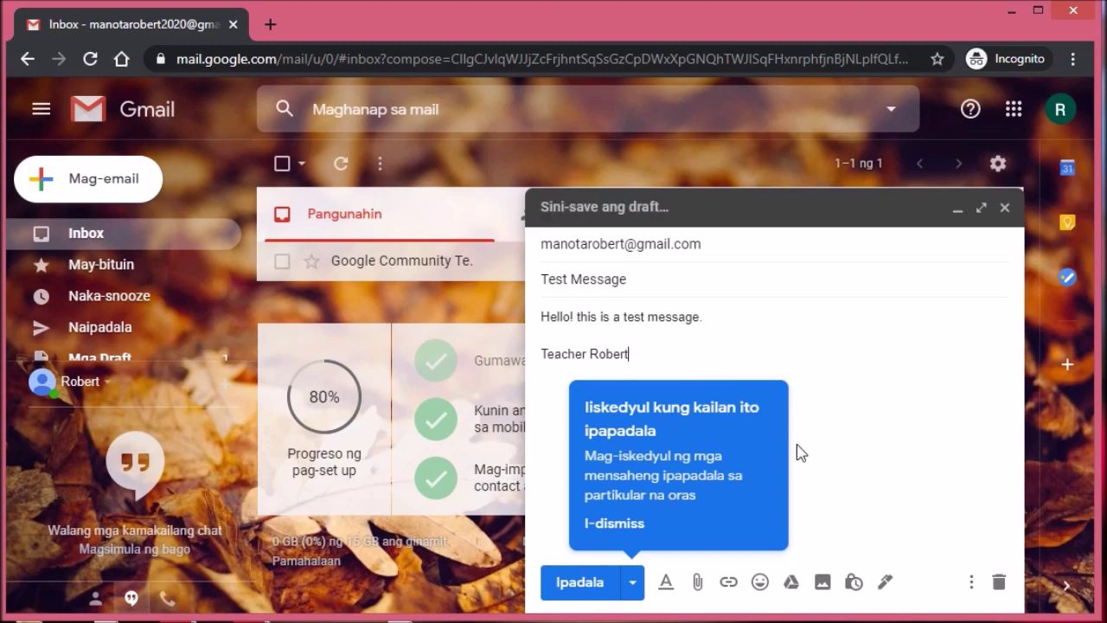
click(615, 526)
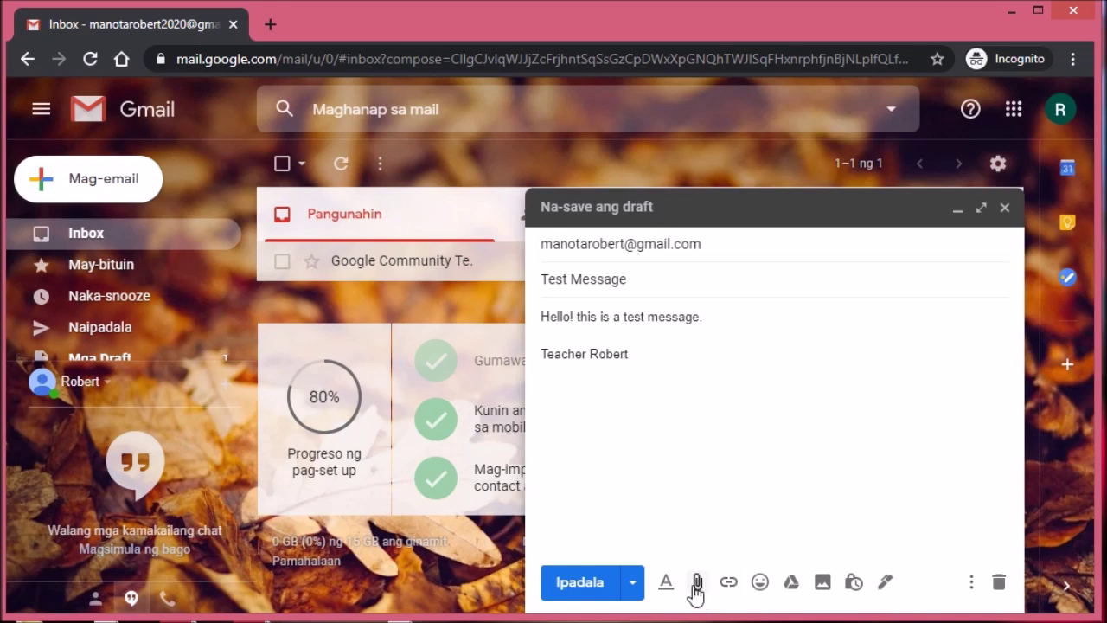
click(665, 582)
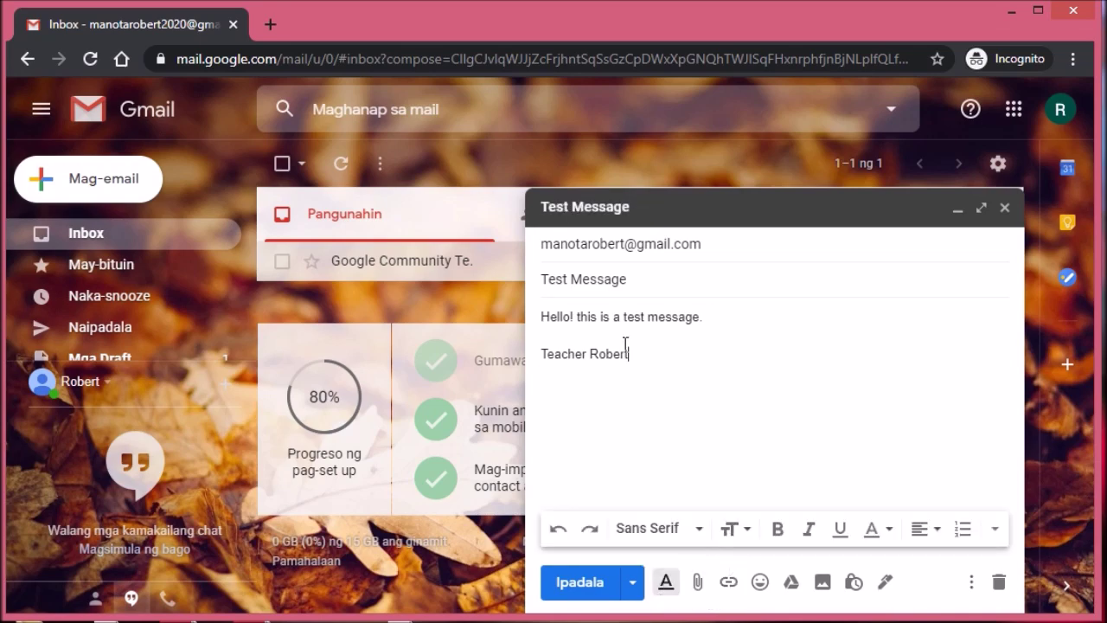
drag(677, 373, 542, 294)
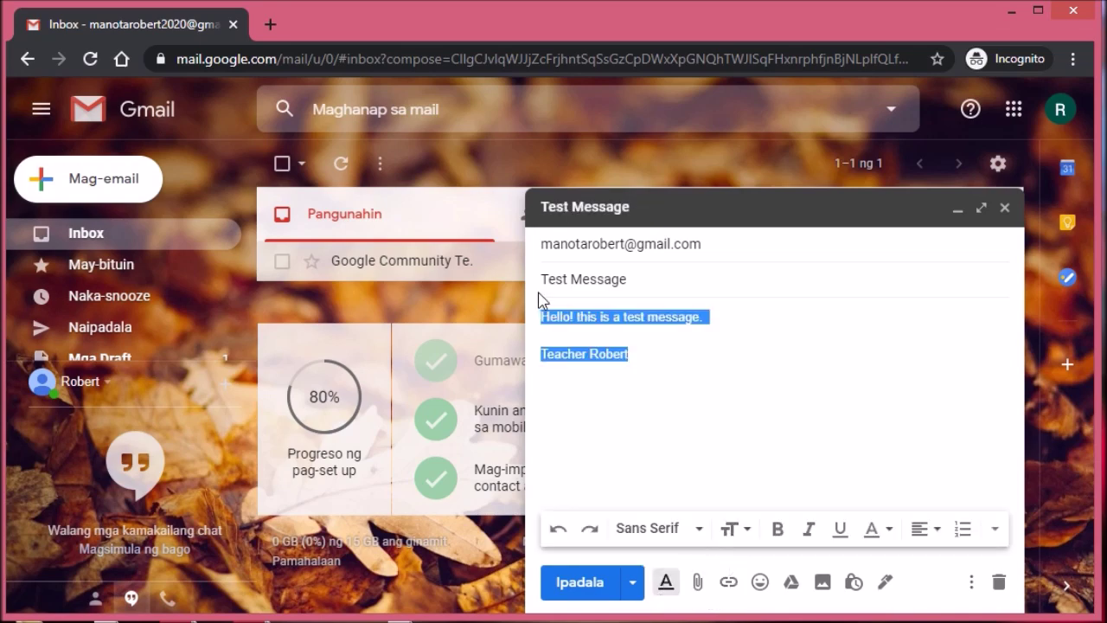
click(698, 532)
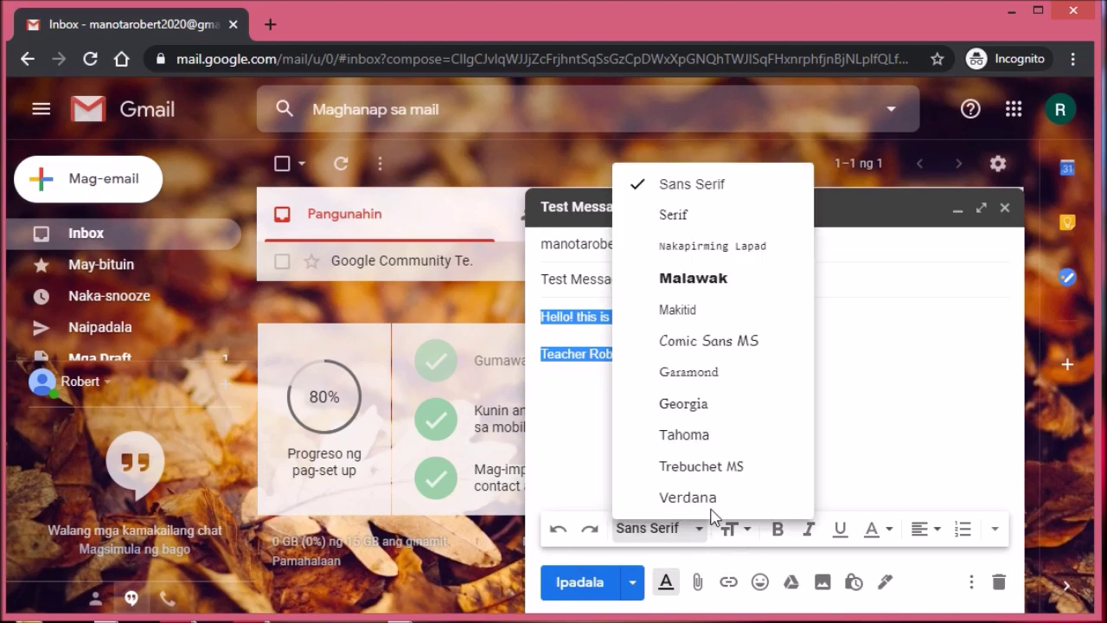
click(740, 346)
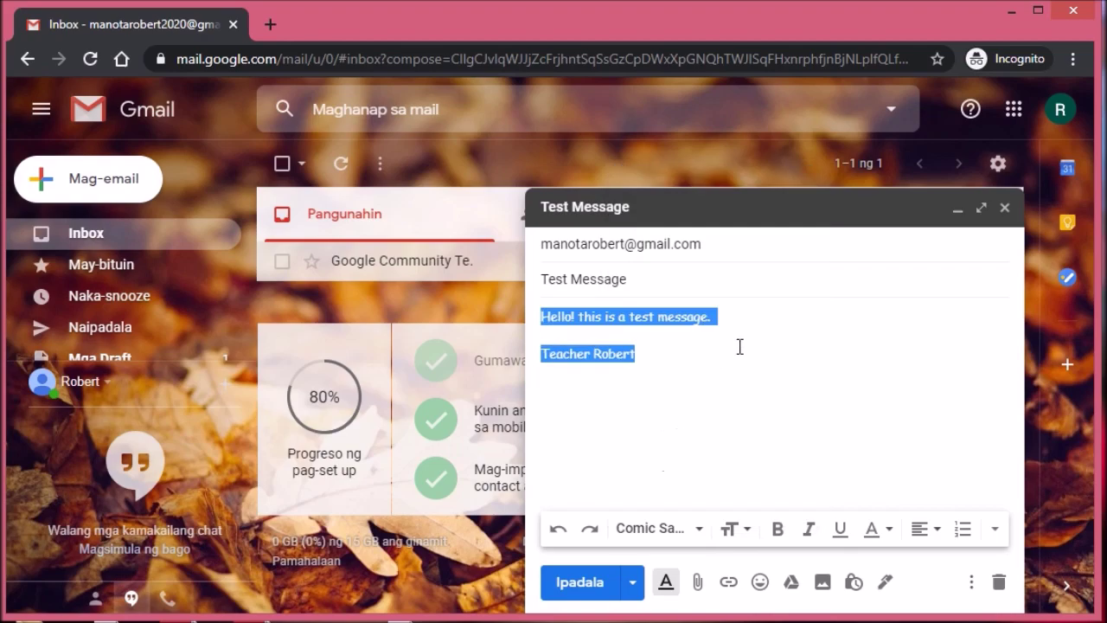
click(733, 362)
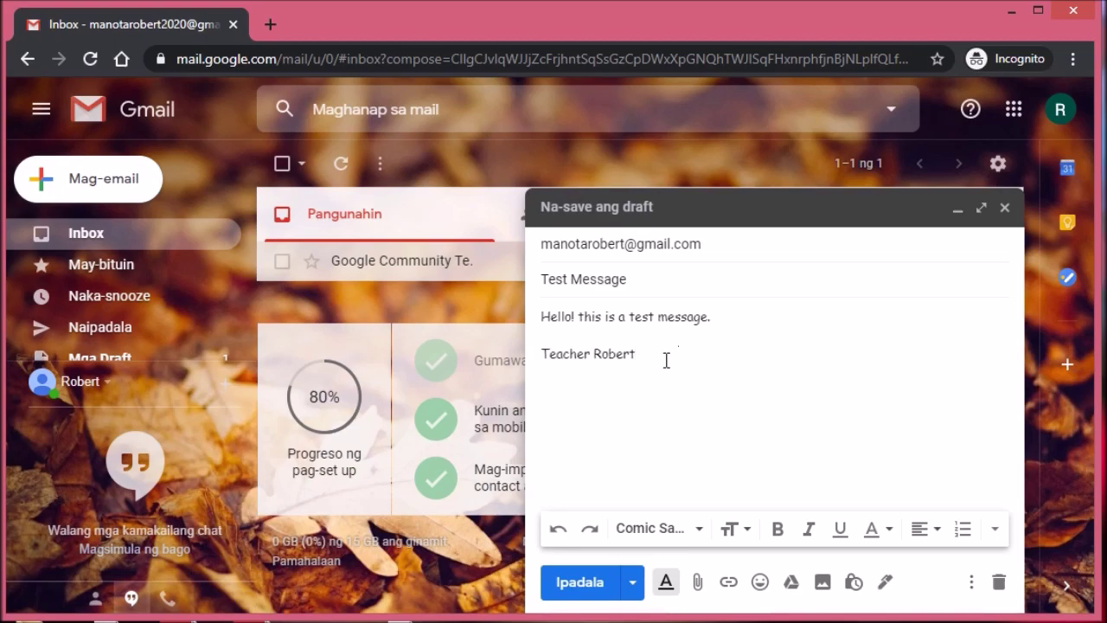
key(ctrl+a)
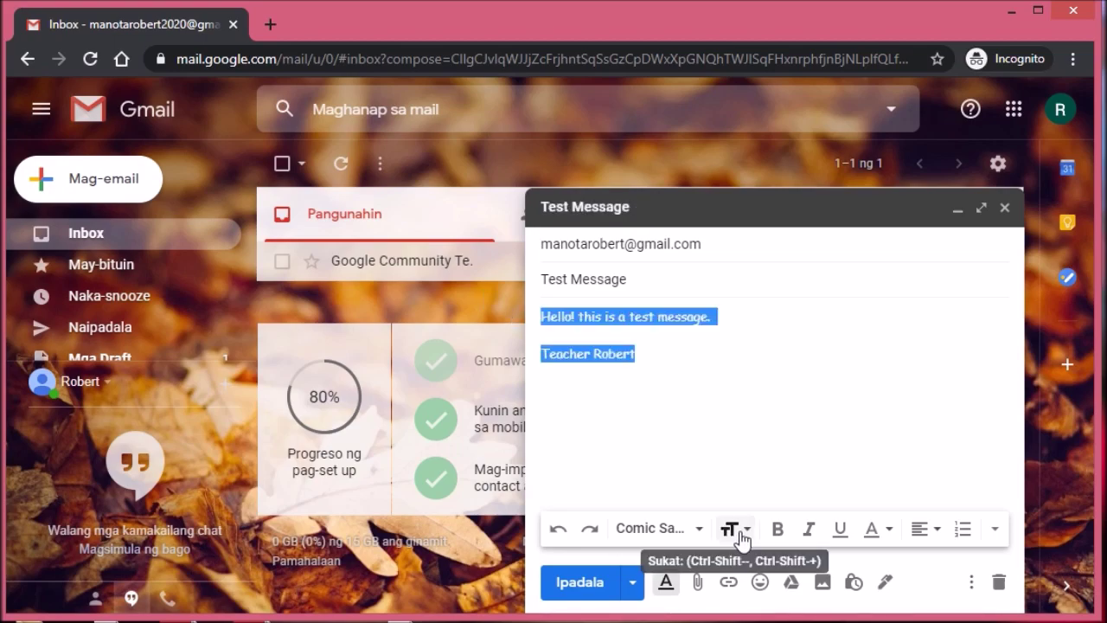
click(740, 534)
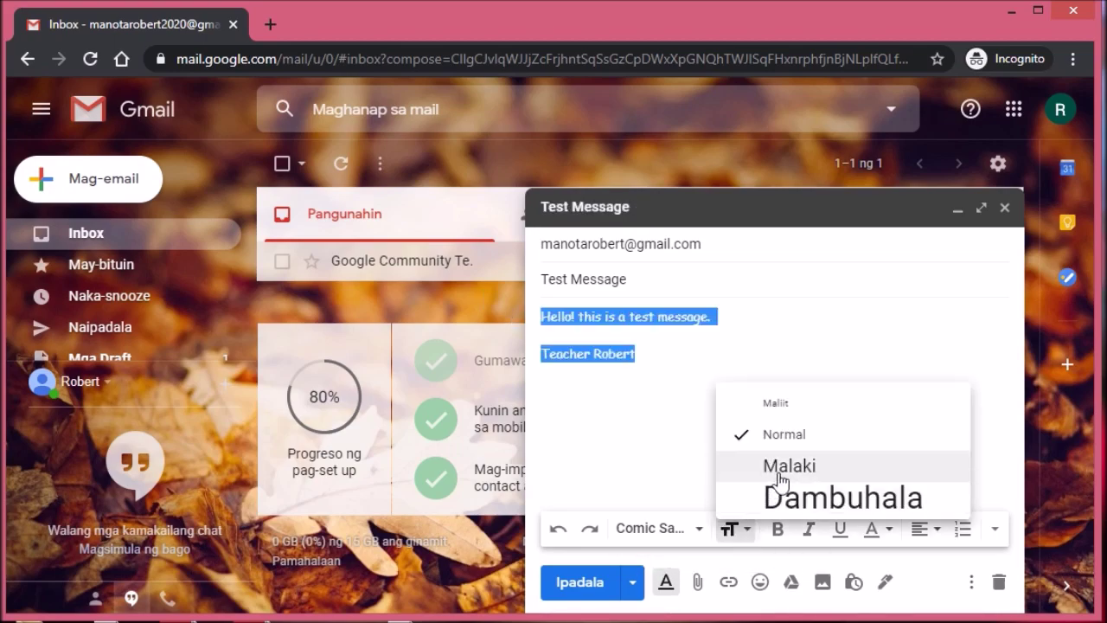
click(598, 438)
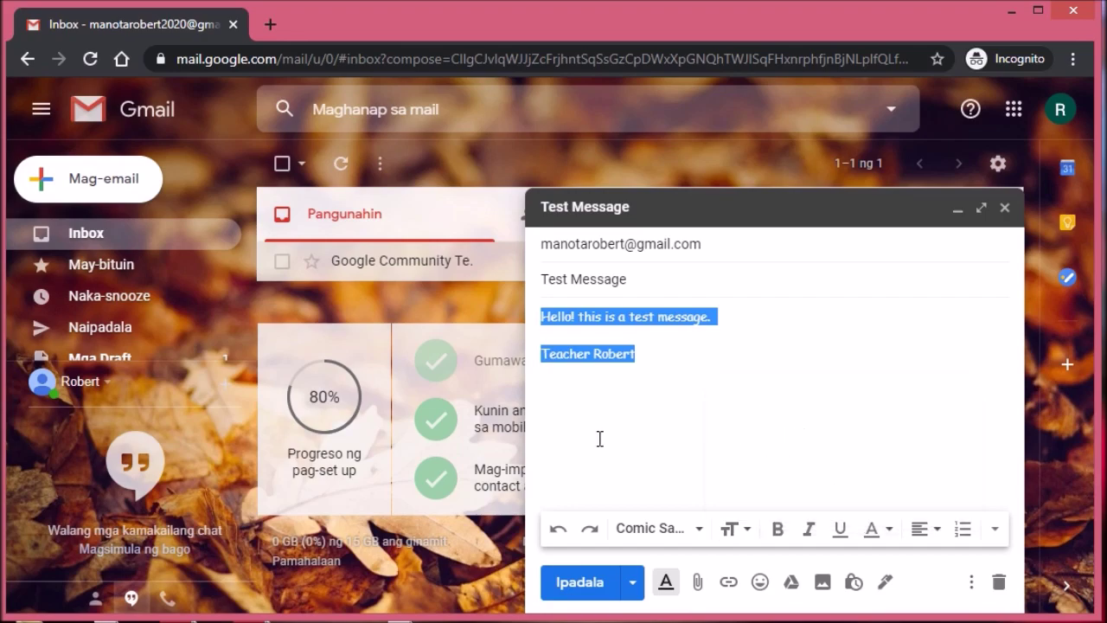
click(761, 585)
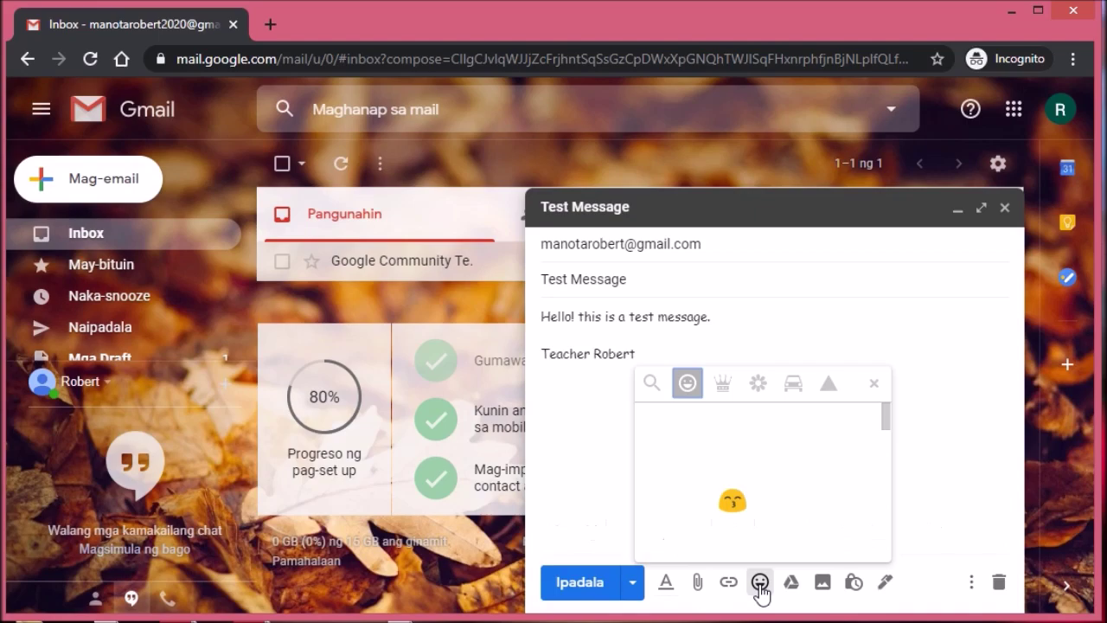
click(789, 584)
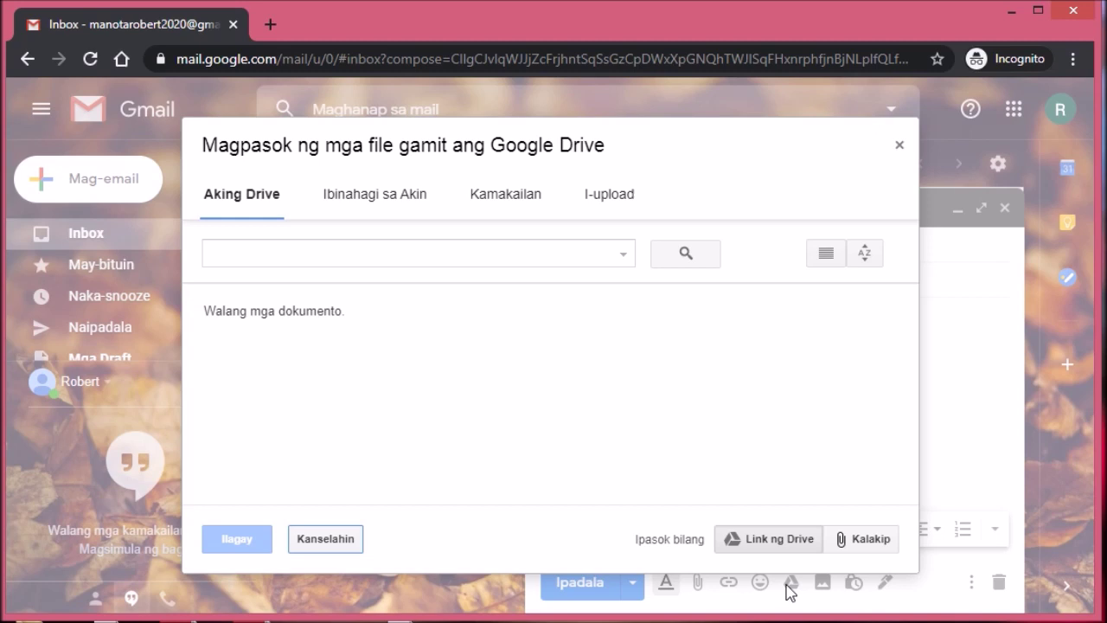
click(900, 147)
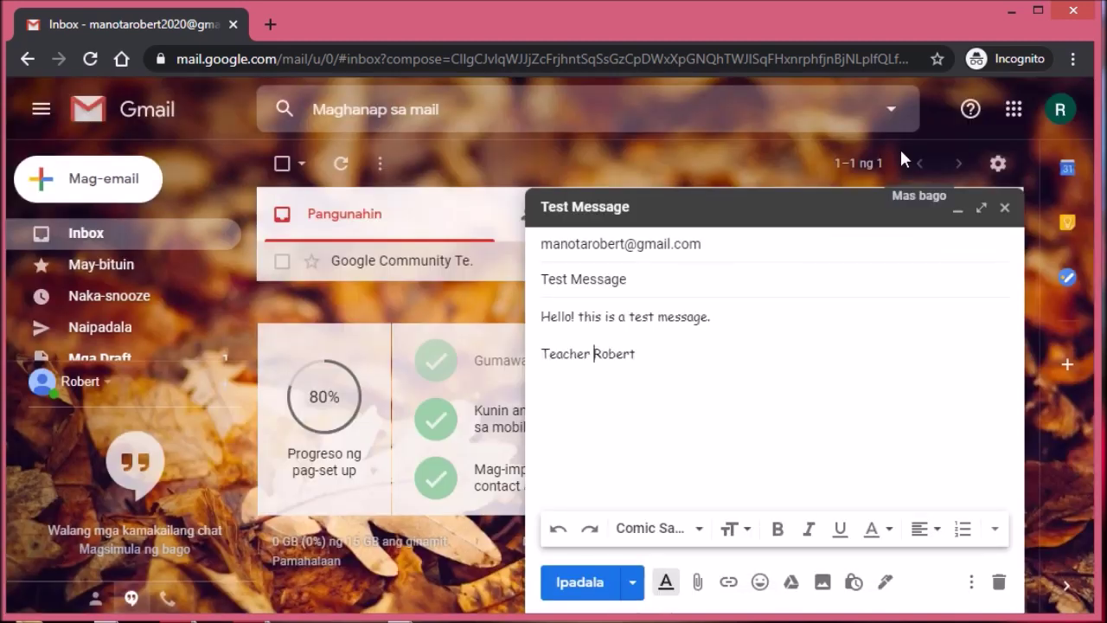
click(823, 583)
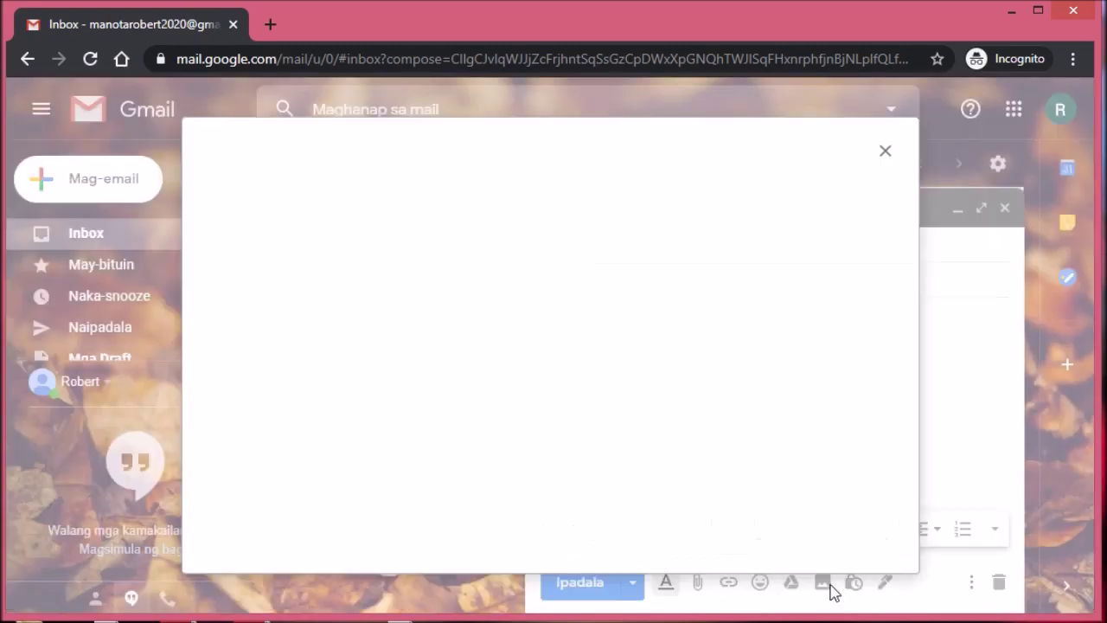
click(902, 146)
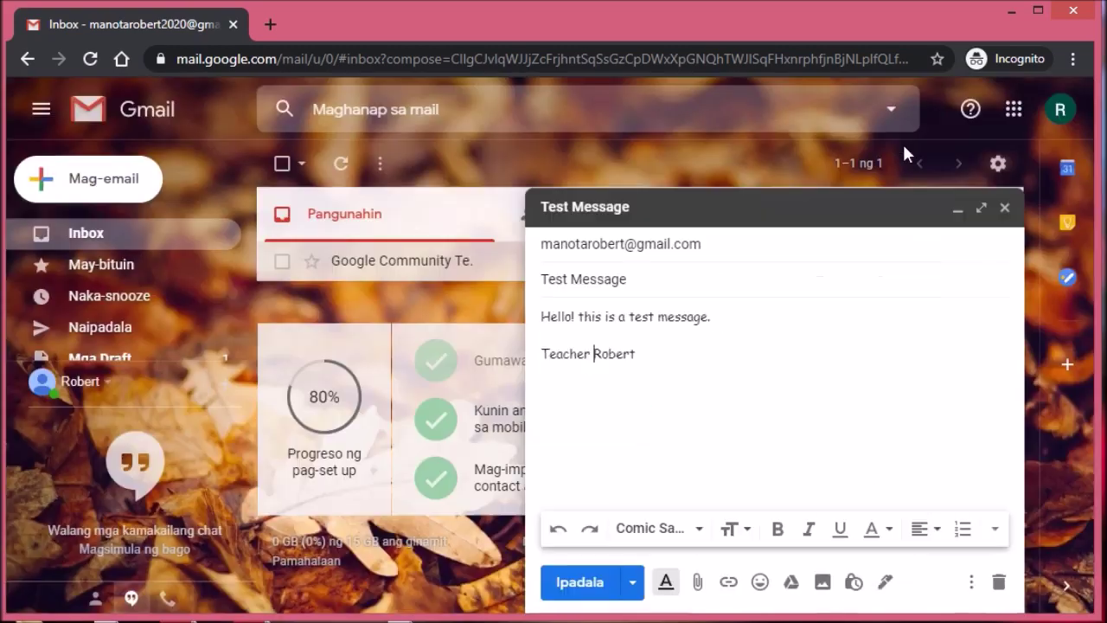
Step: Attach GOVFLO2020.docx from the Desktop to the Test Message draft
click(698, 584)
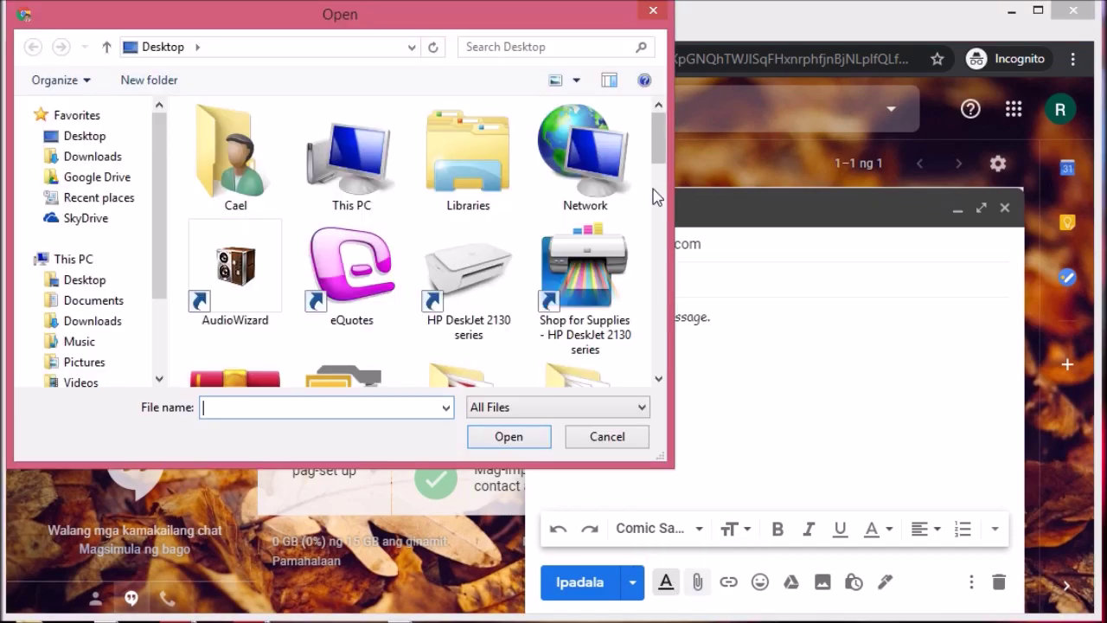
drag(662, 168, 661, 292)
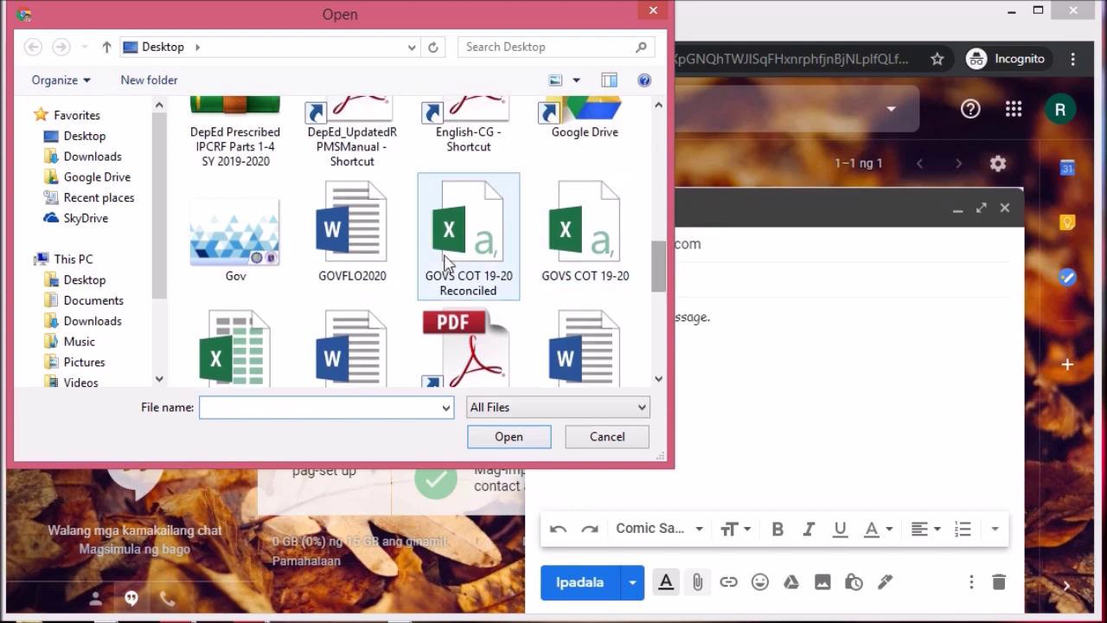
click(1002, 294)
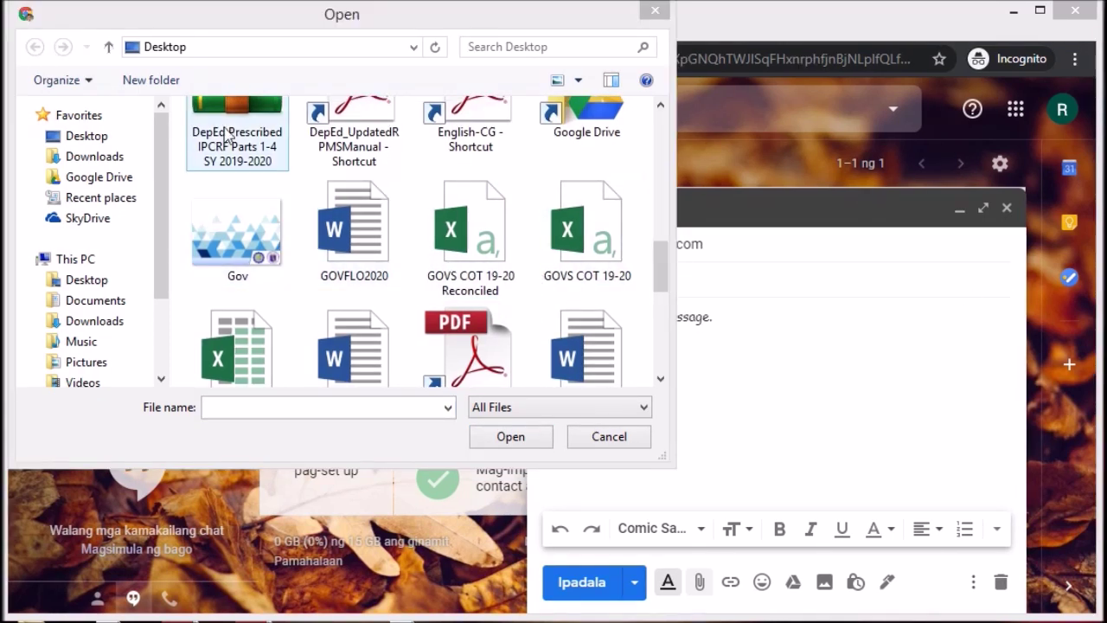
drag(162, 173, 166, 141)
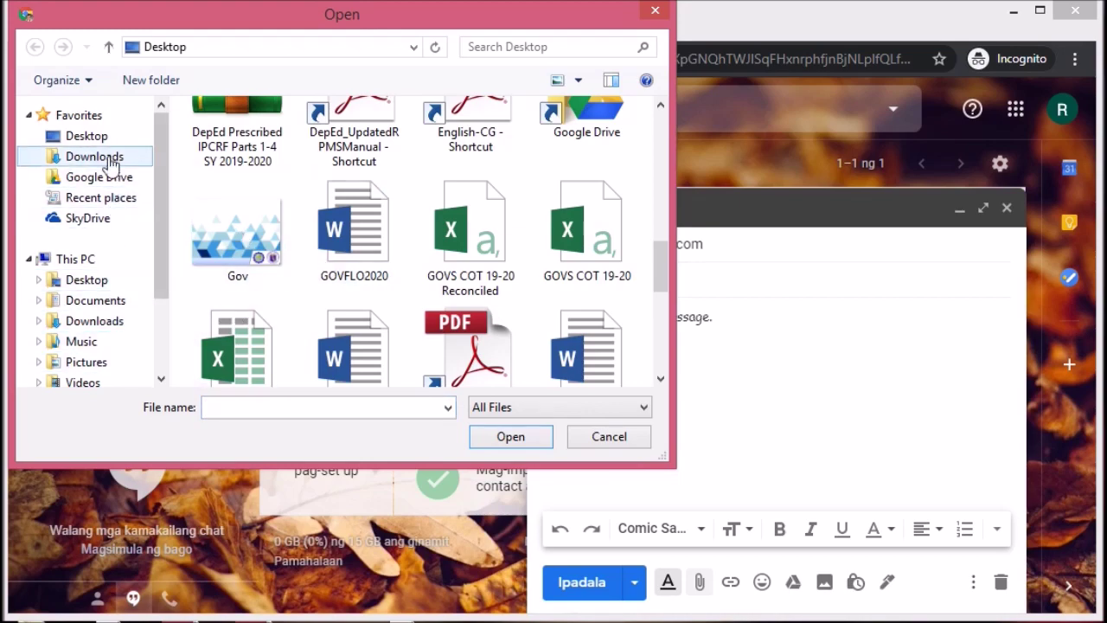
click(87, 139)
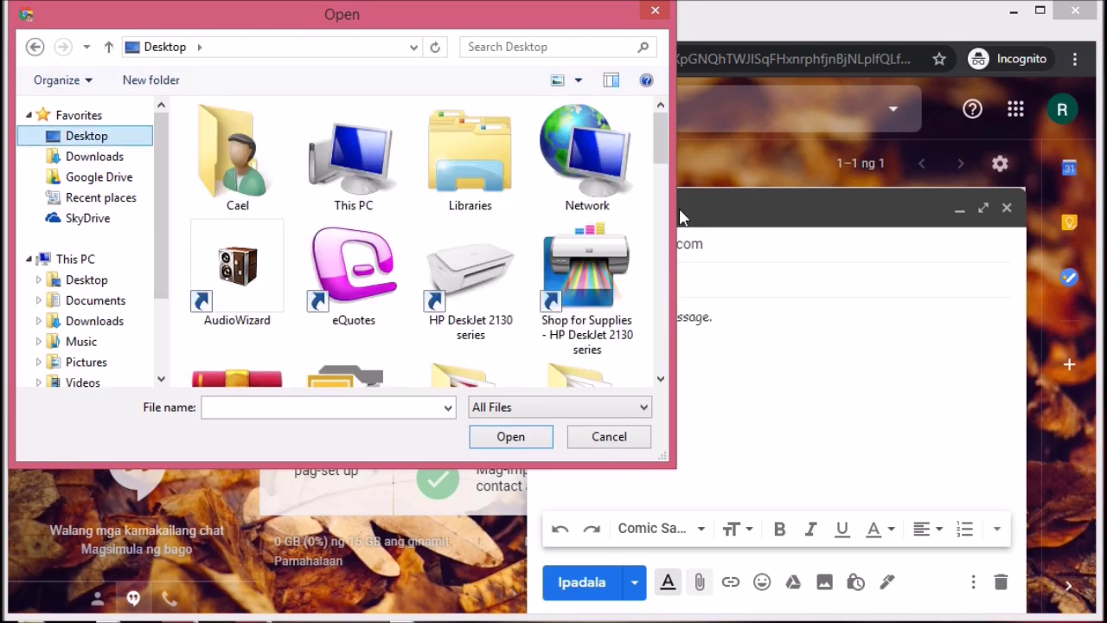
drag(660, 154, 663, 275)
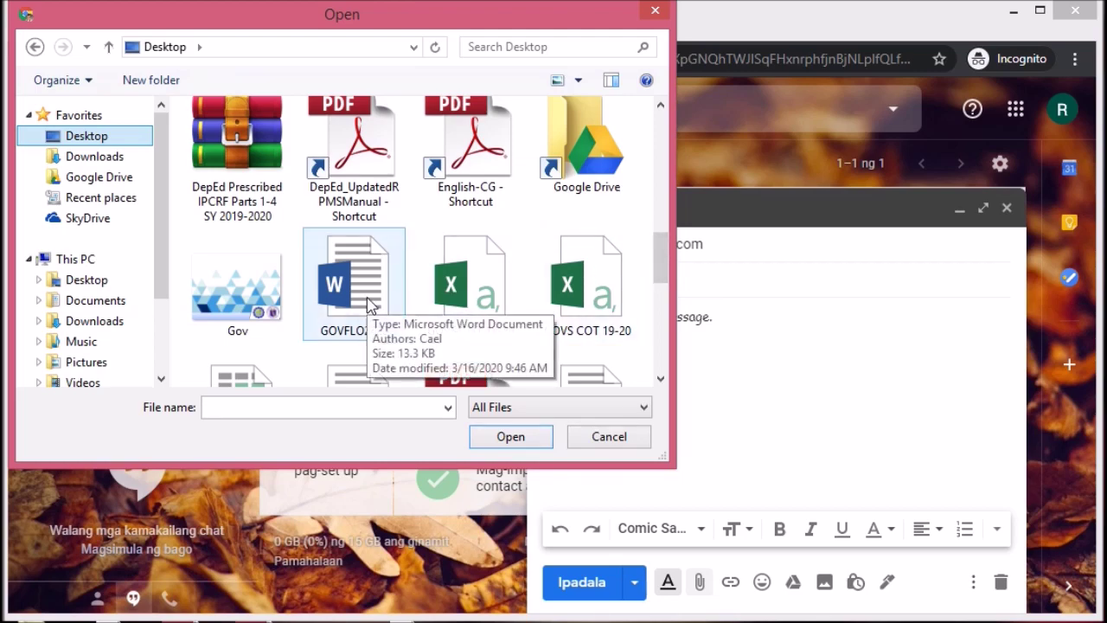
click(371, 305)
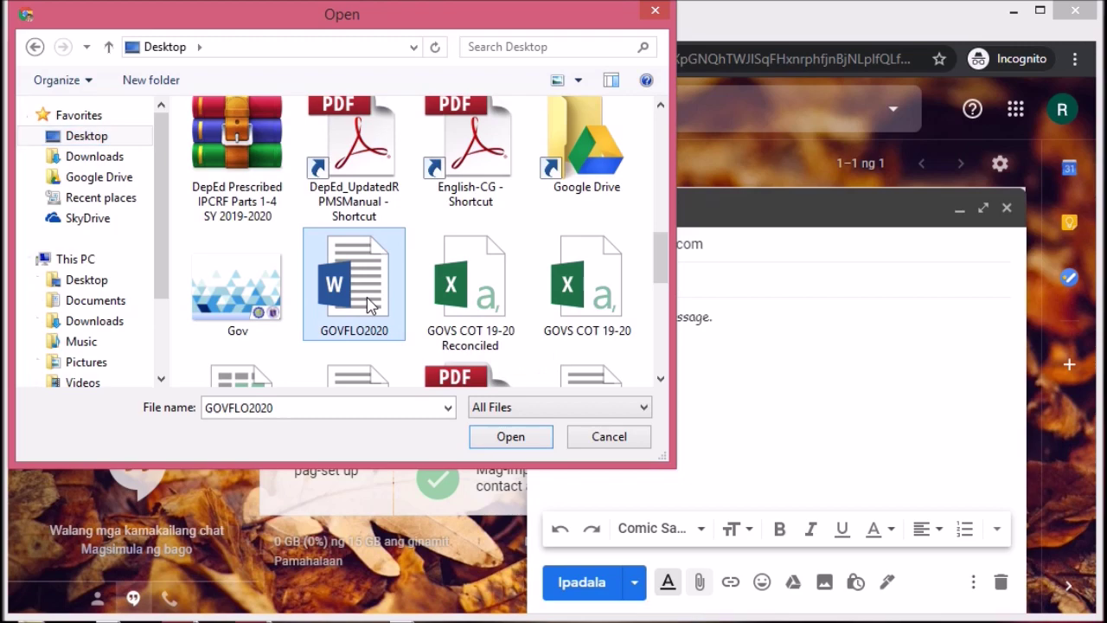
click(530, 442)
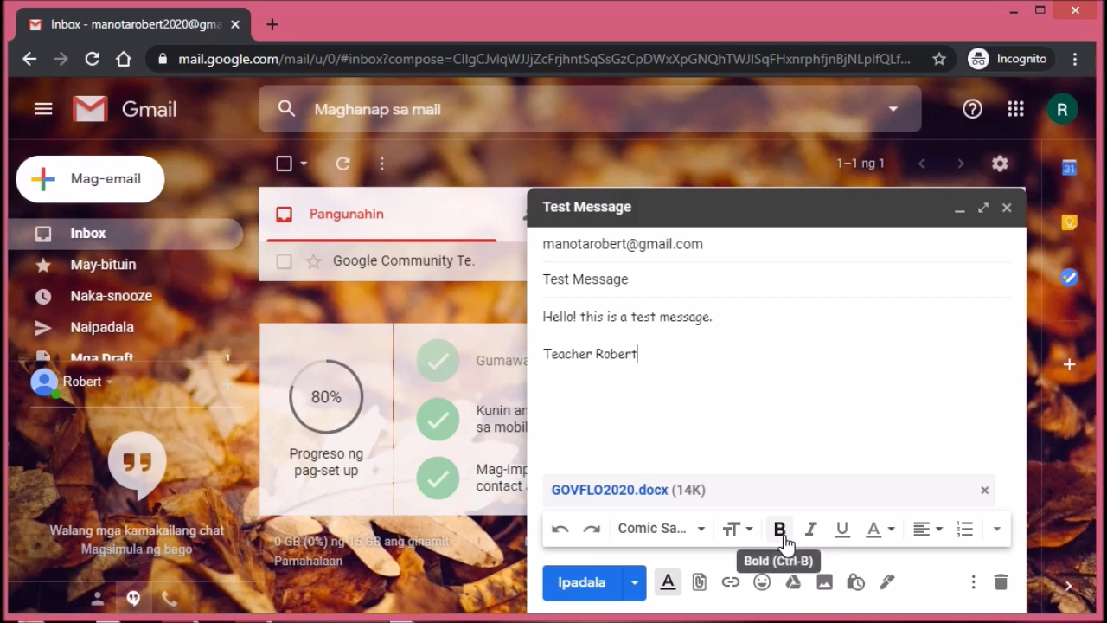
Step: Format the signature sign-off line as bold, italic, underlined and red, then select all body text
drag(652, 358, 524, 364)
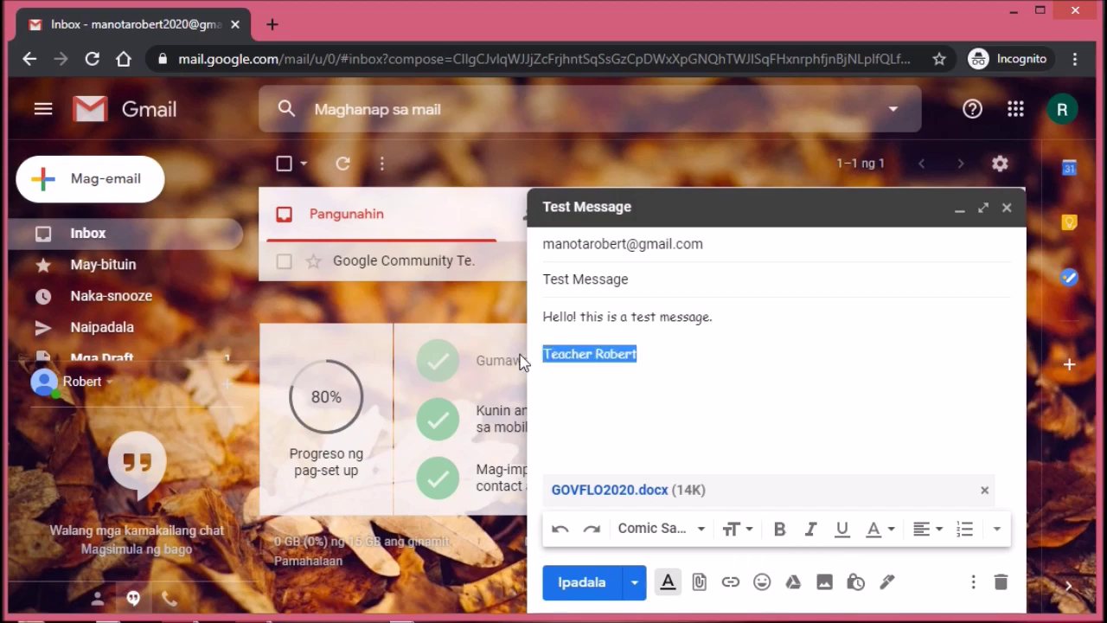
click(781, 531)
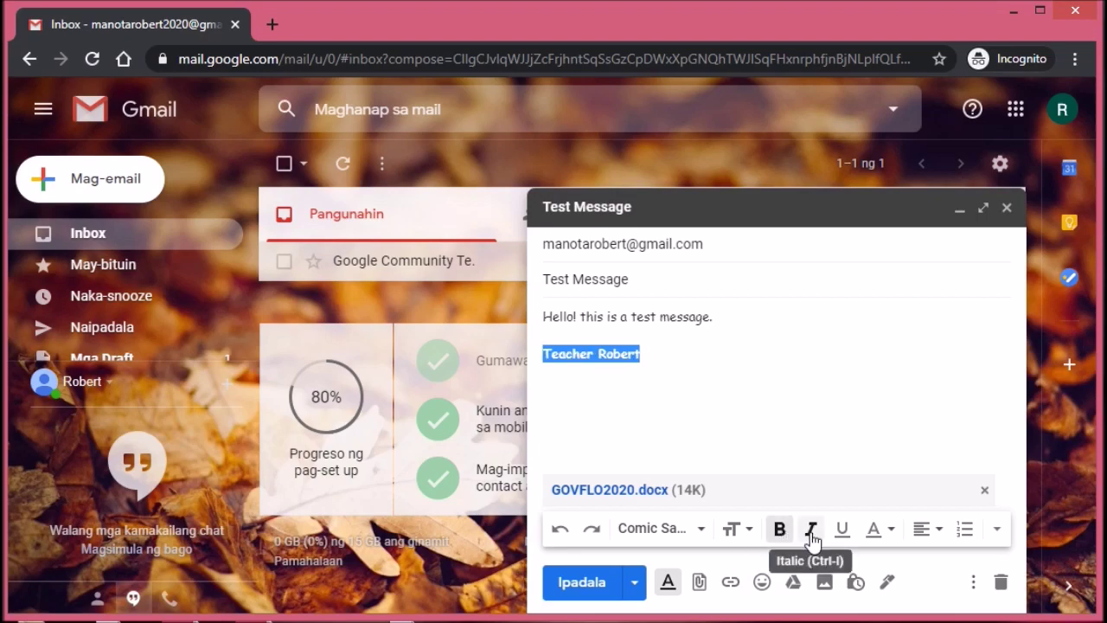
click(811, 533)
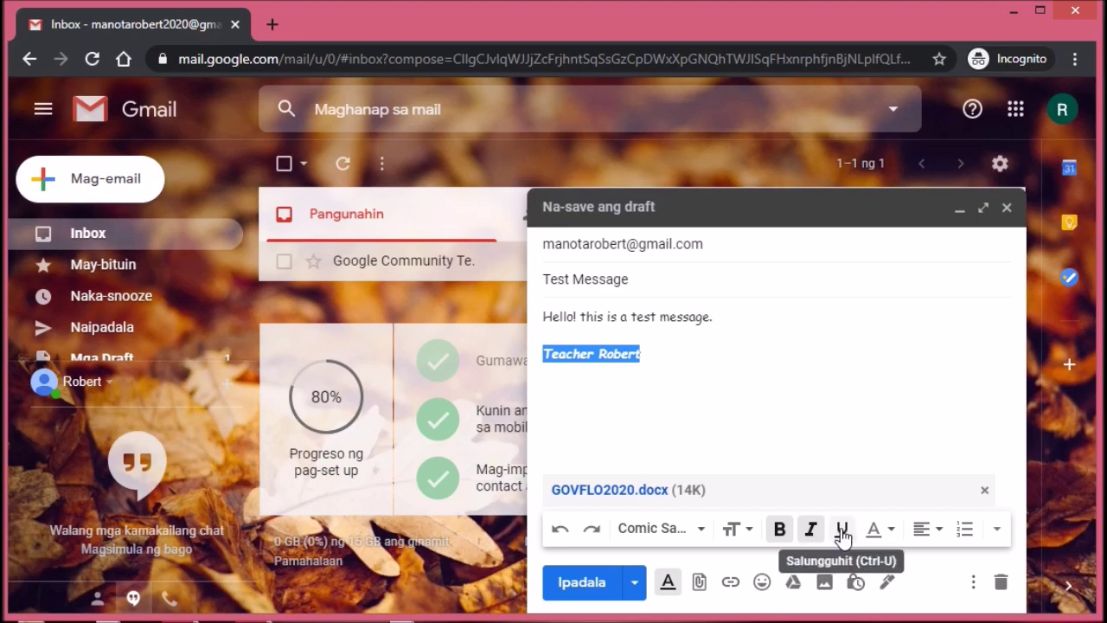
click(844, 535)
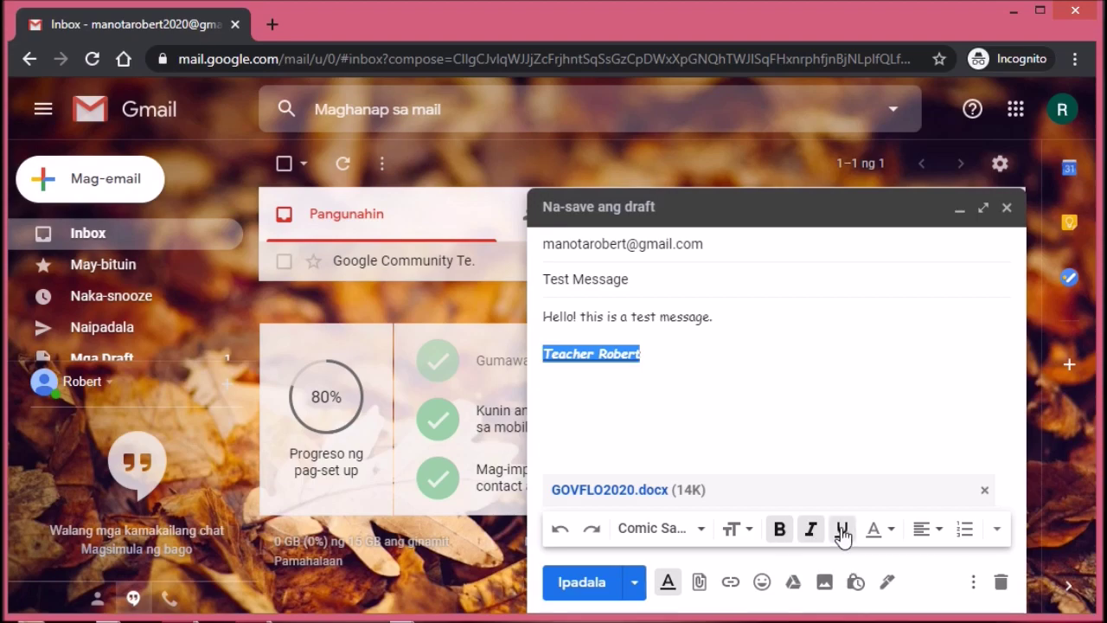
click(891, 530)
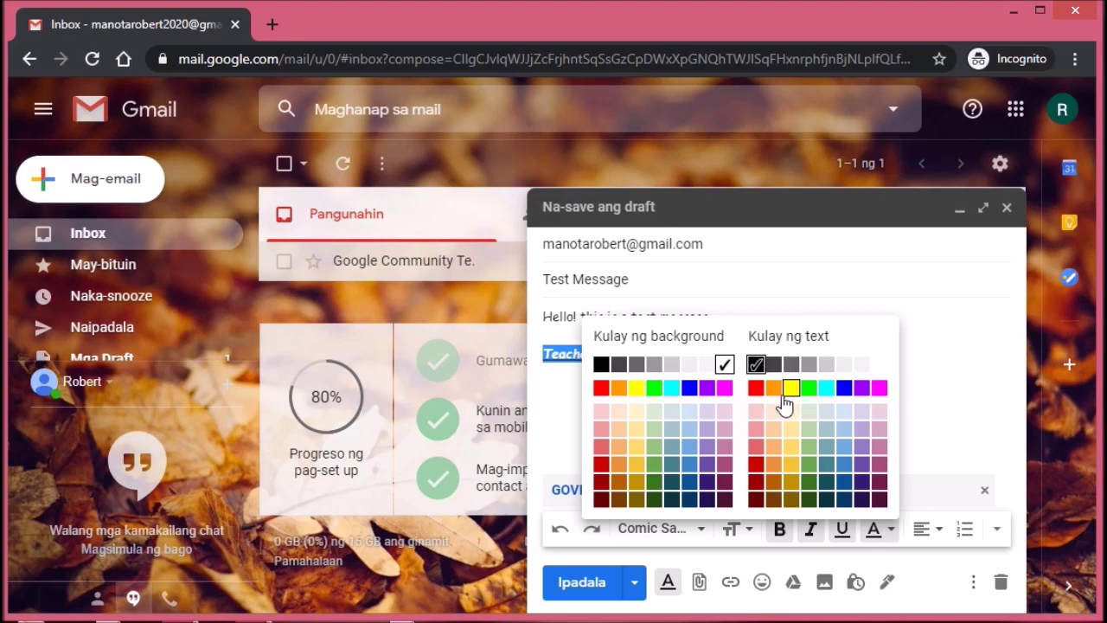
click(758, 389)
click(762, 389)
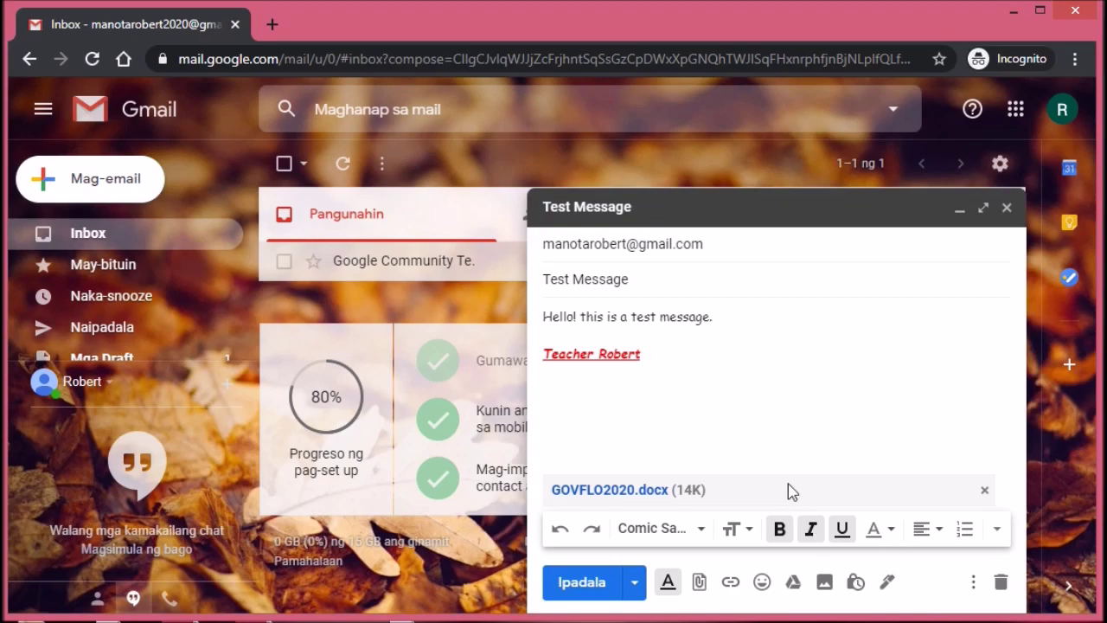
key(ctrl+a)
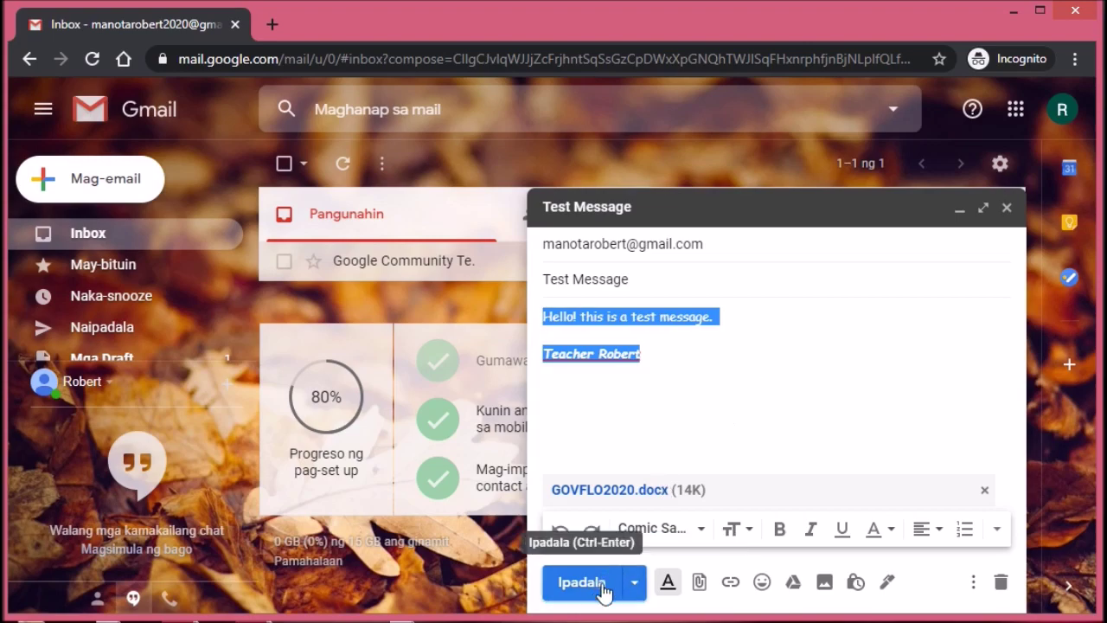
click(637, 588)
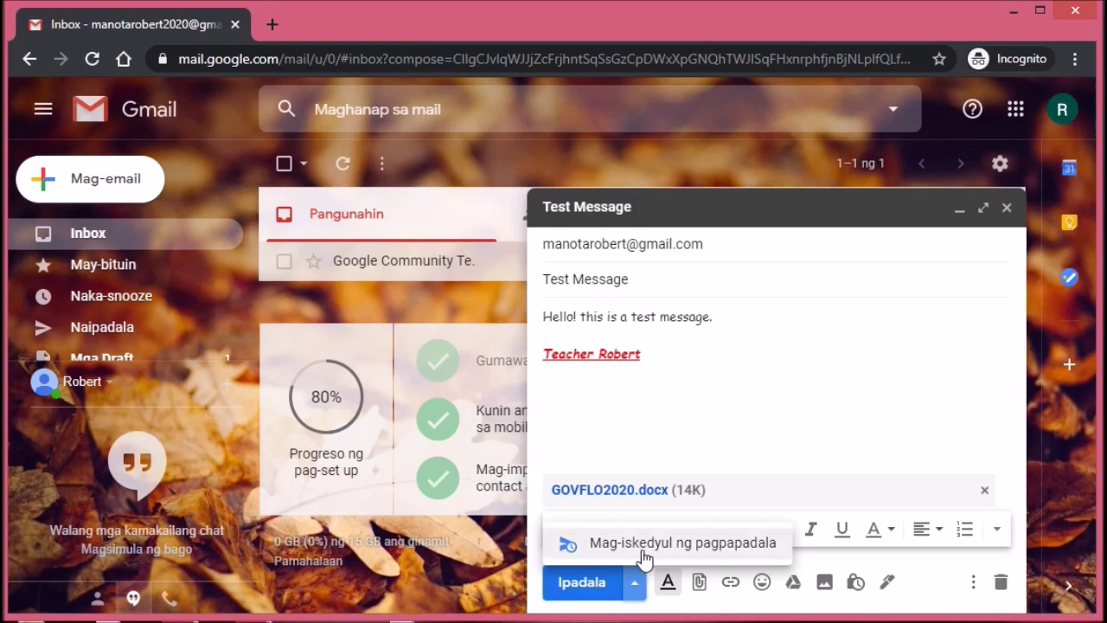
click(644, 554)
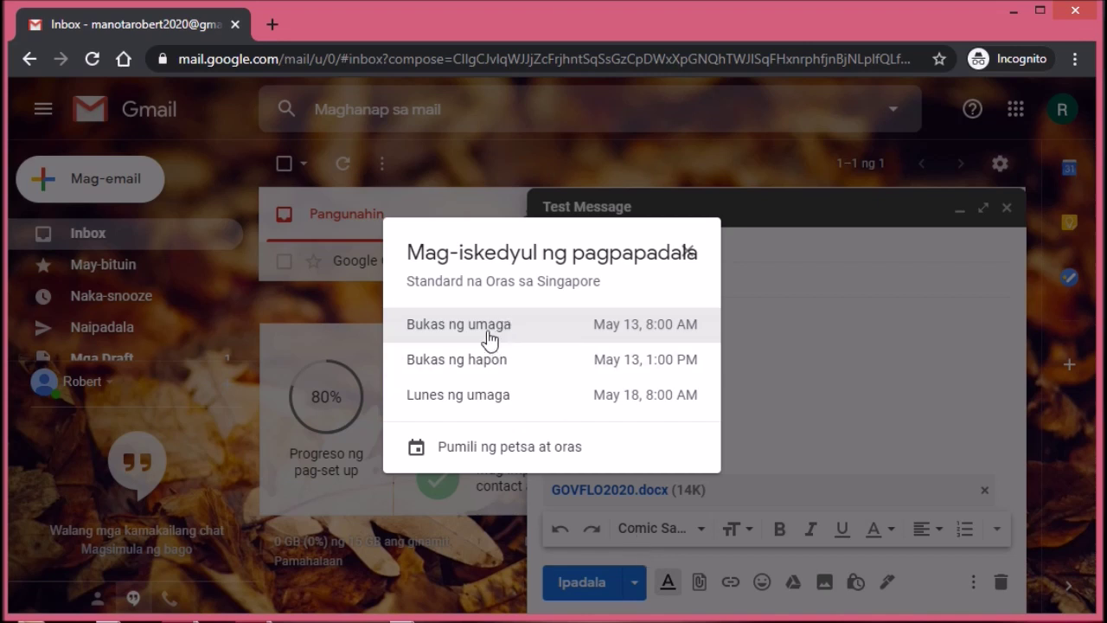
click(489, 451)
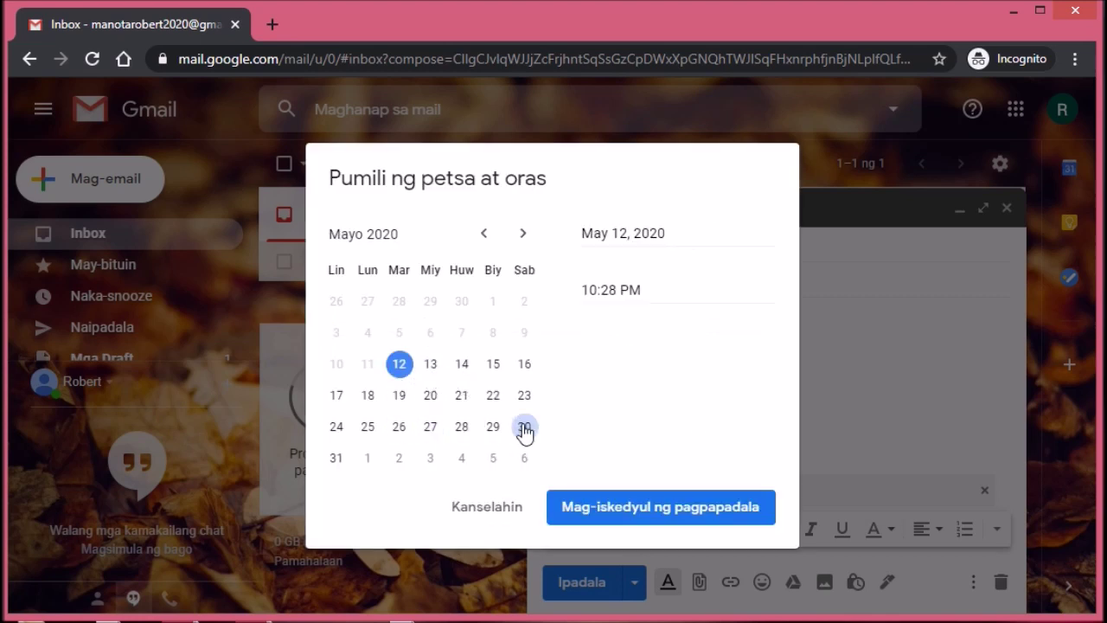
click(486, 512)
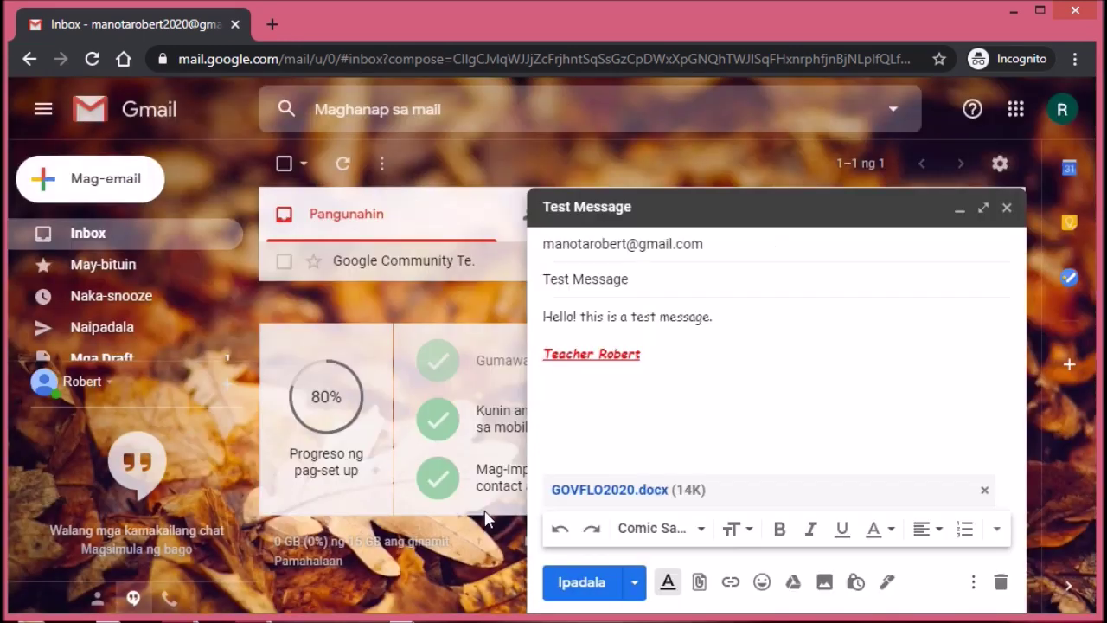
click(974, 582)
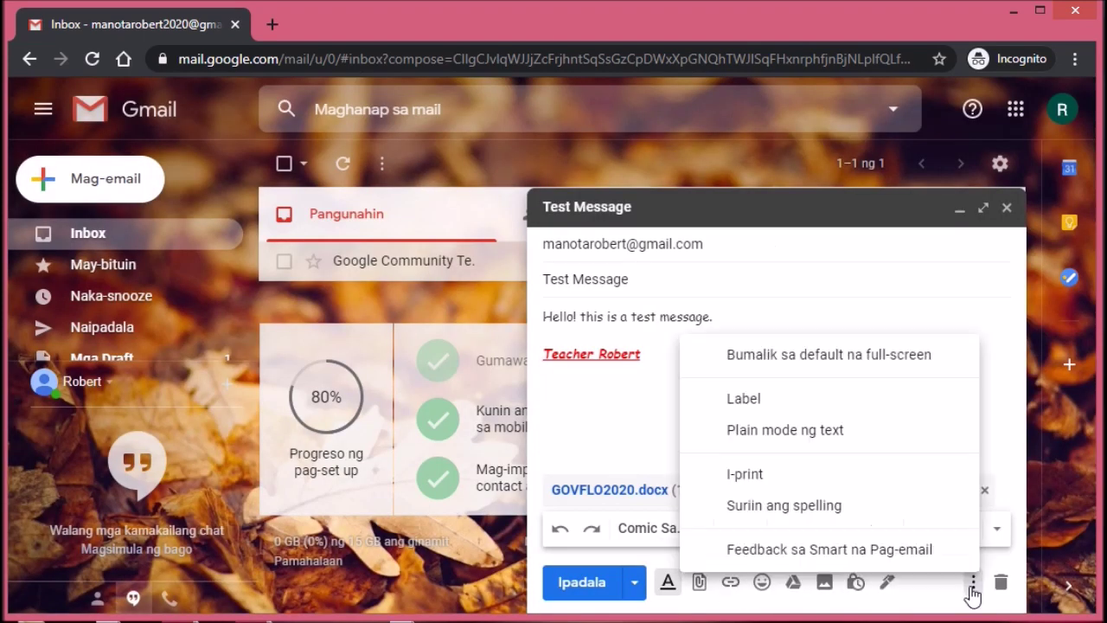
click(970, 309)
key(ctrl+a)
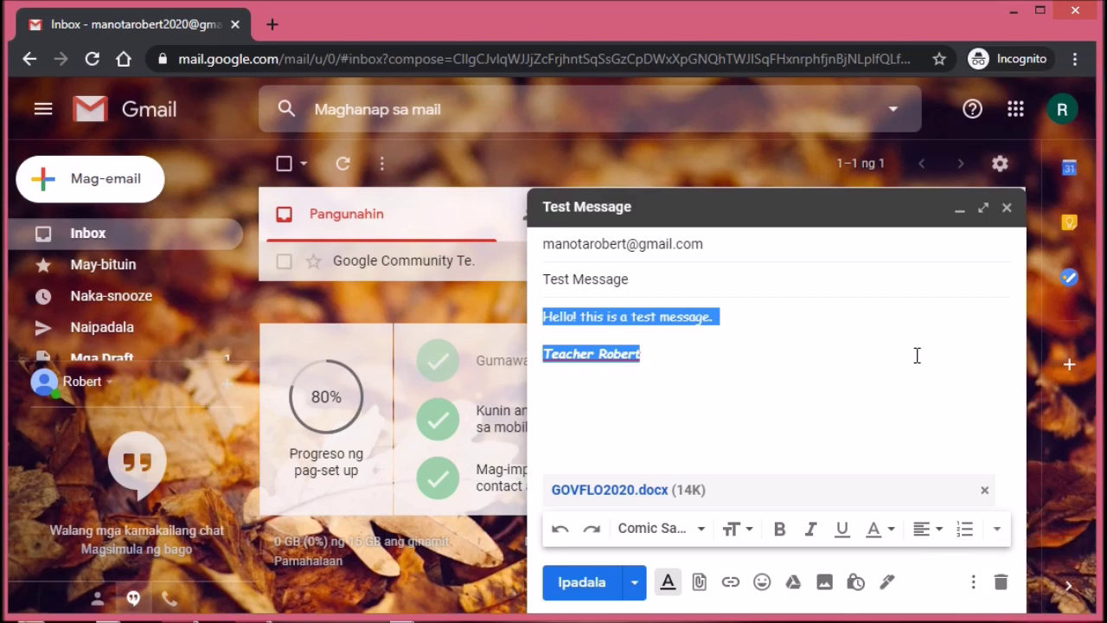
Step: Reopen the Test Message draft from Drafts and send it
click(1008, 214)
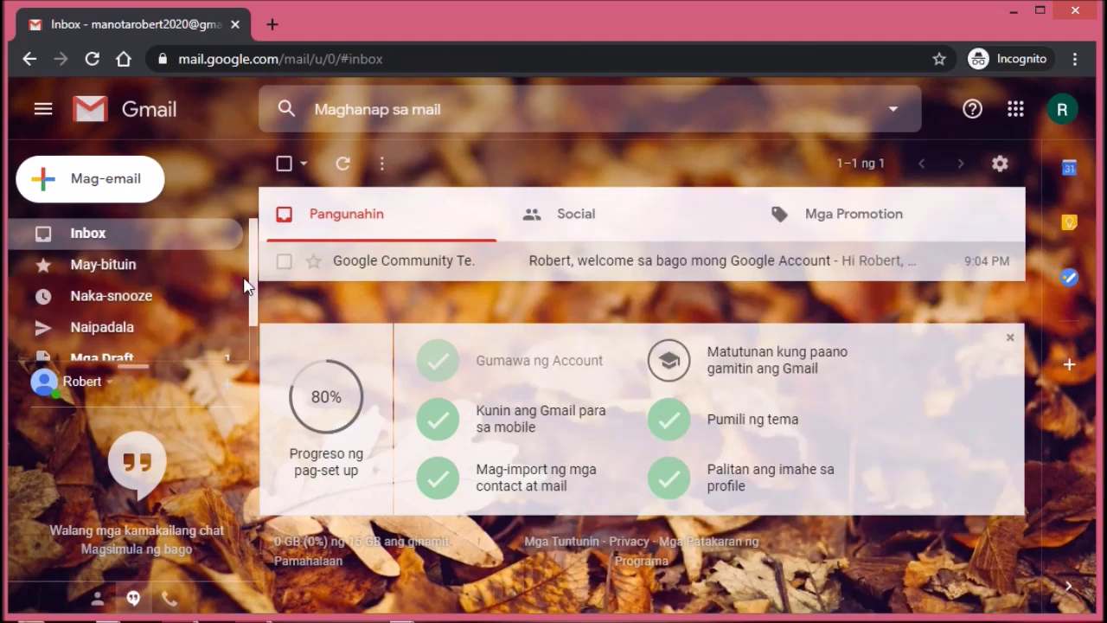
scroll(249, 285, down, 1)
click(167, 322)
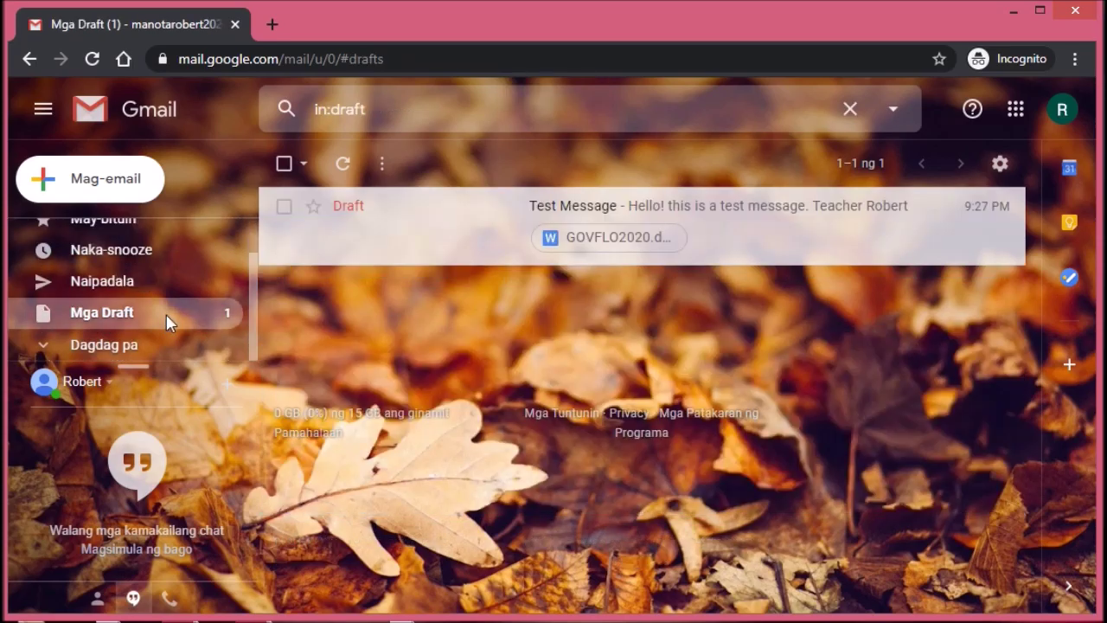
click(446, 218)
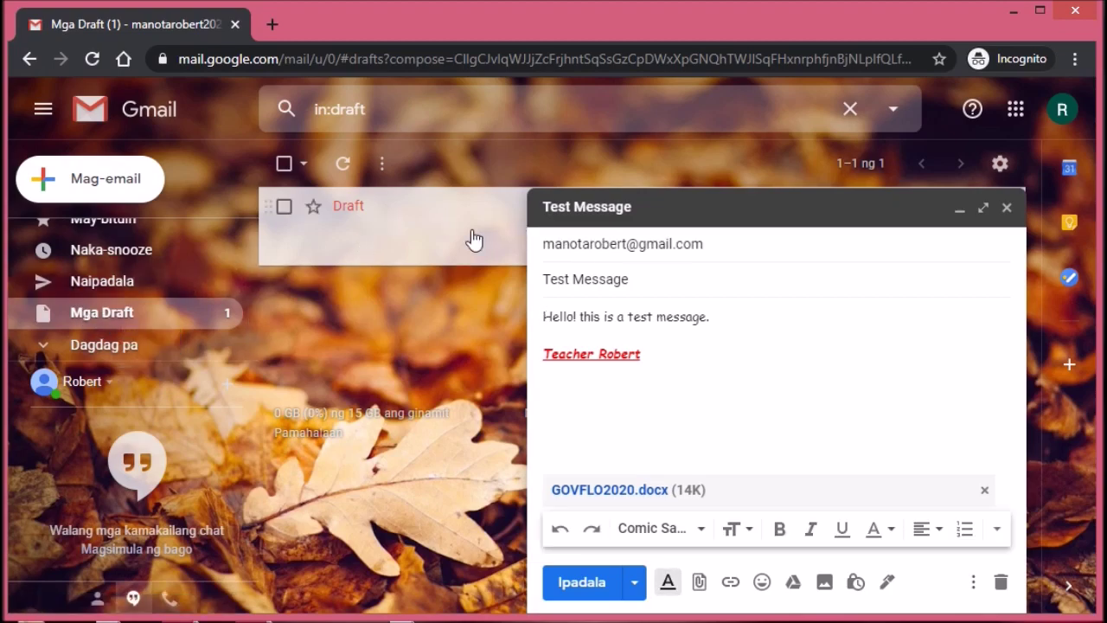
click(582, 582)
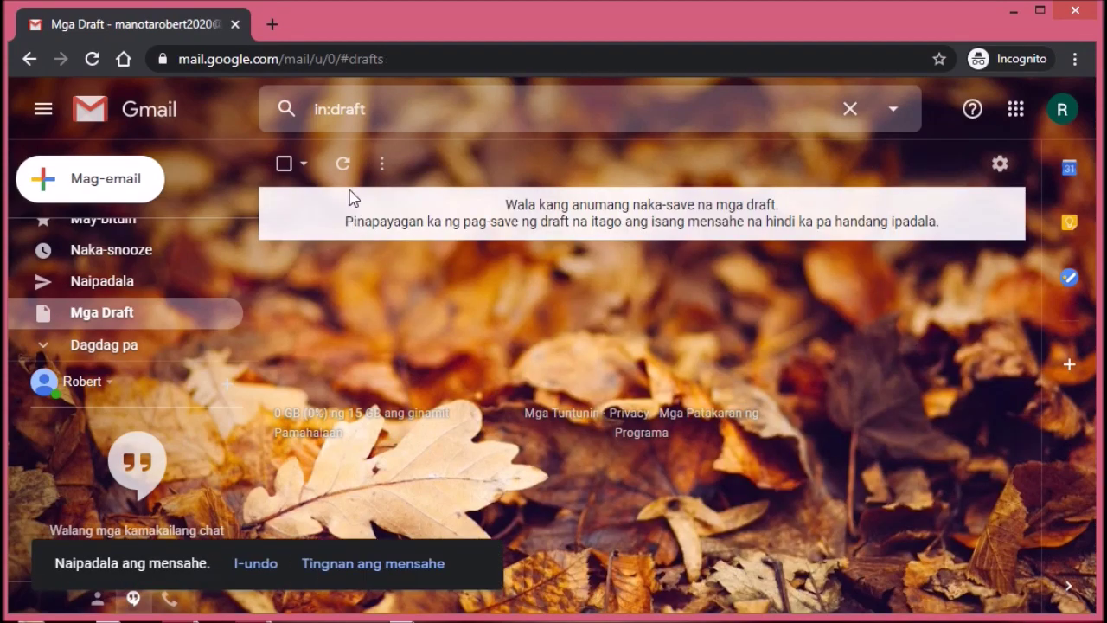
Step: Open the sent Test Message from the Sent folder to check its signature and attachment
click(343, 165)
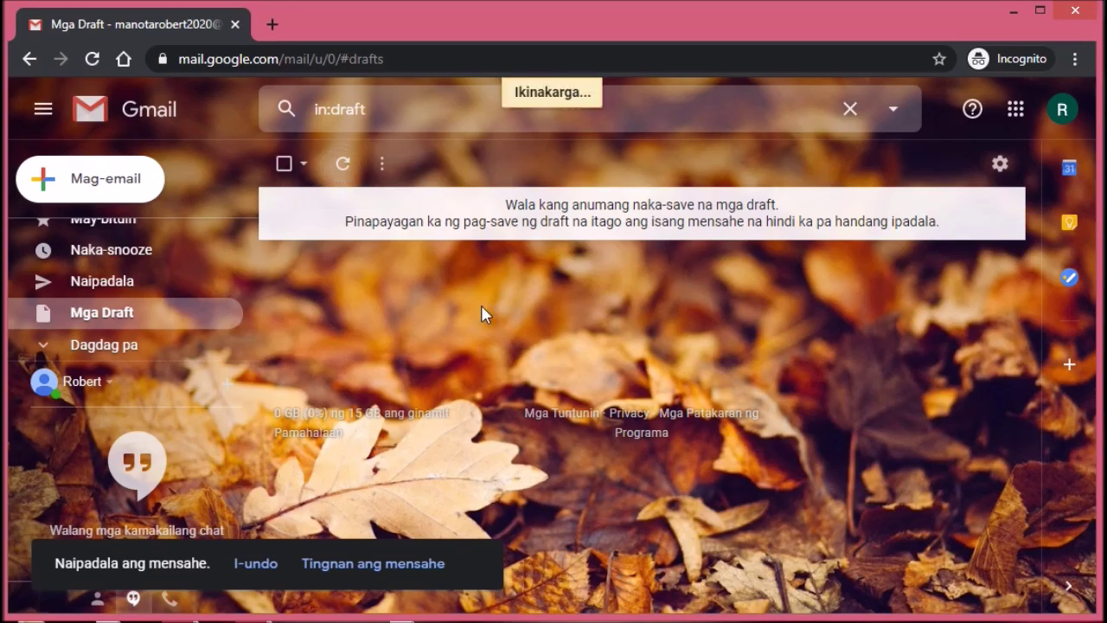
click(118, 349)
click(119, 351)
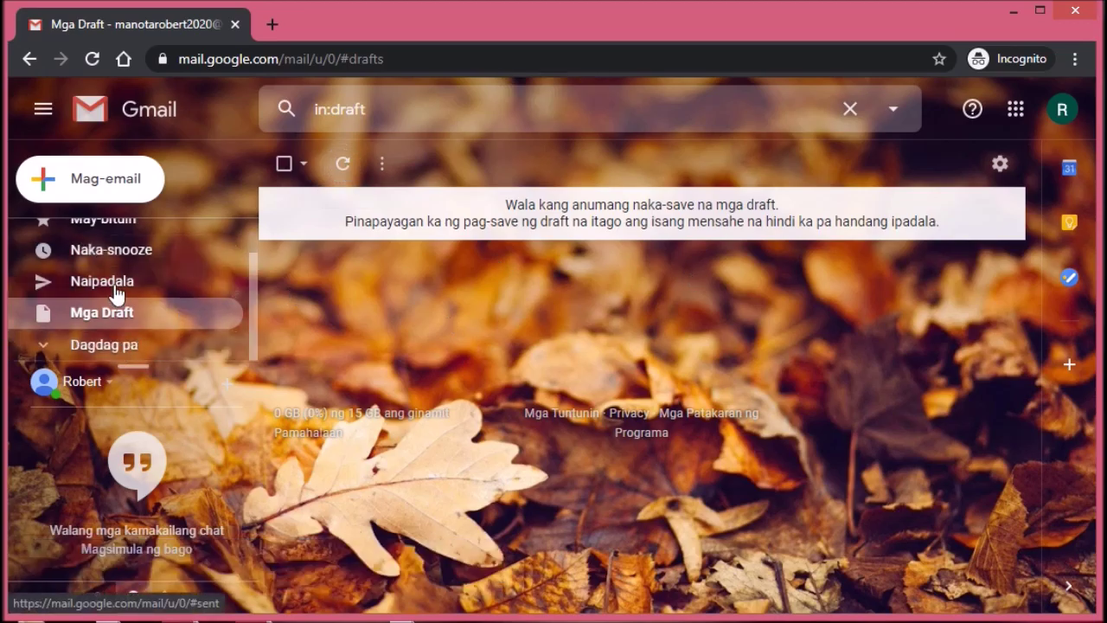
click(118, 290)
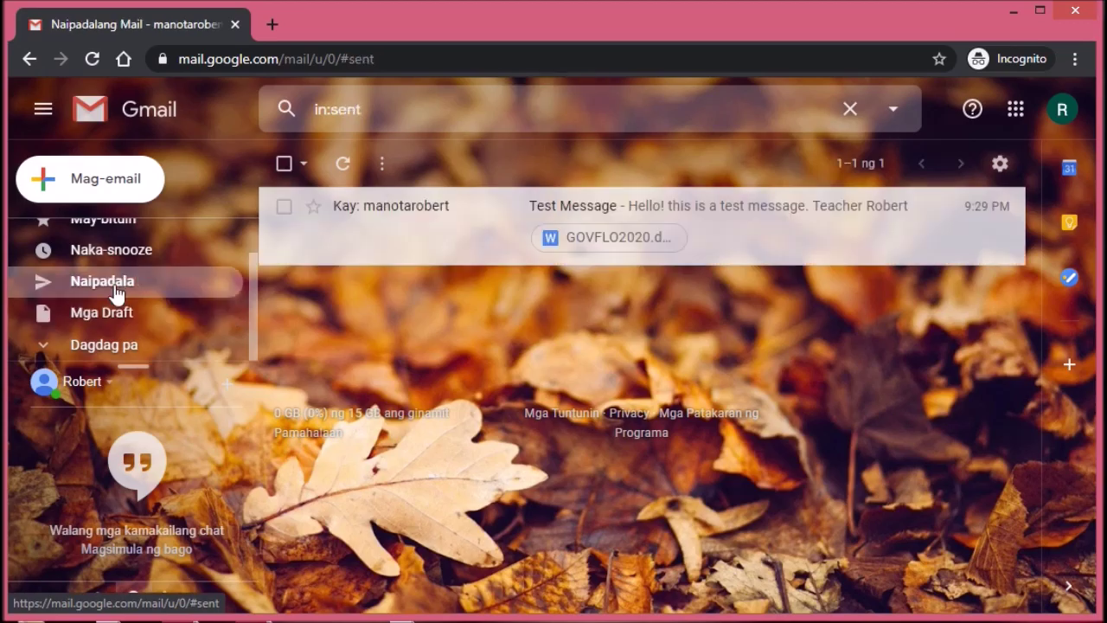
click(512, 249)
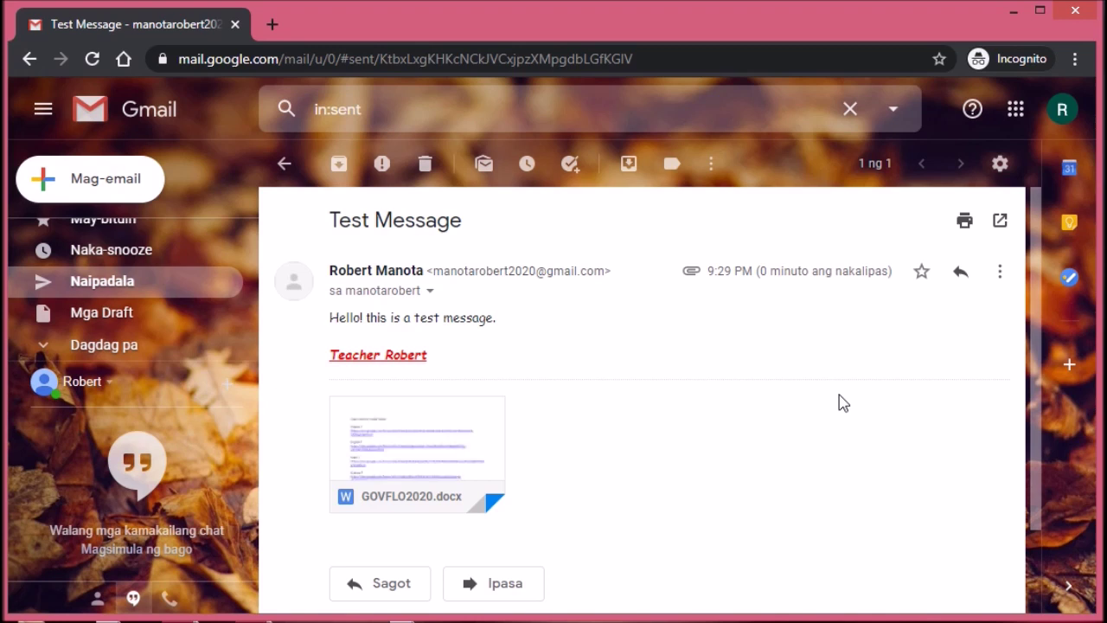
Step: Search the receiving inbox for the sender's name and open the Test Message result
click(455, 106)
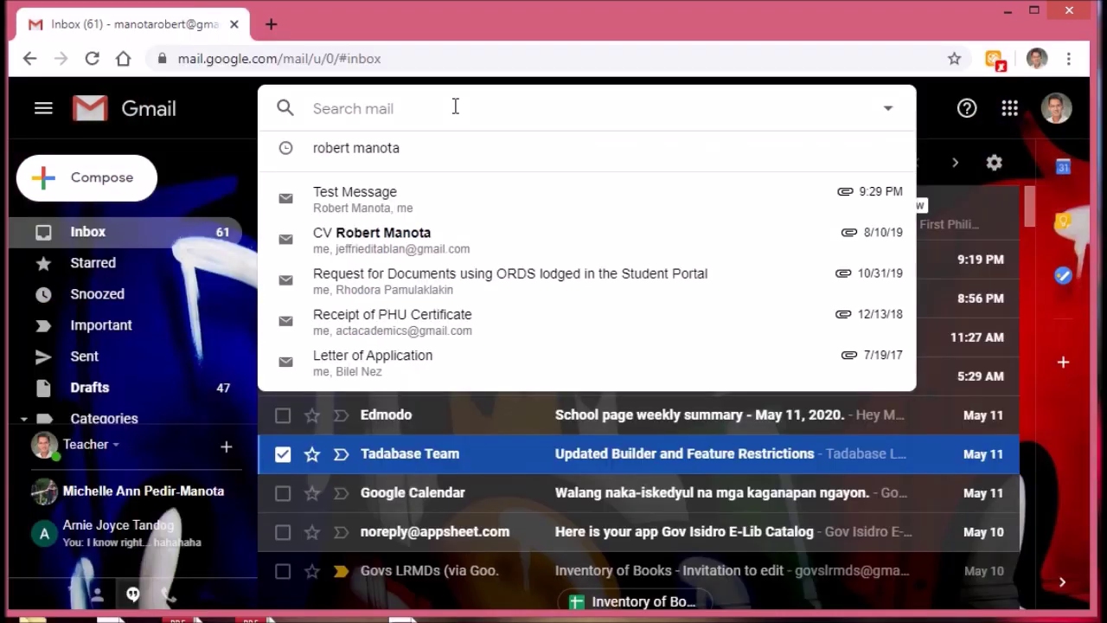
click(940, 124)
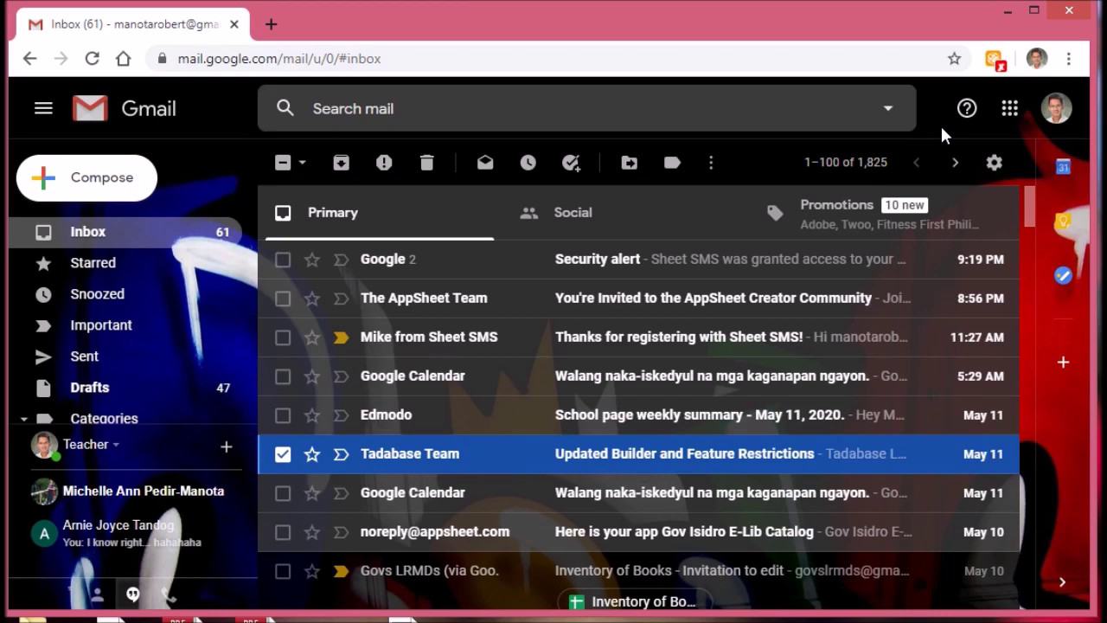
click(102, 242)
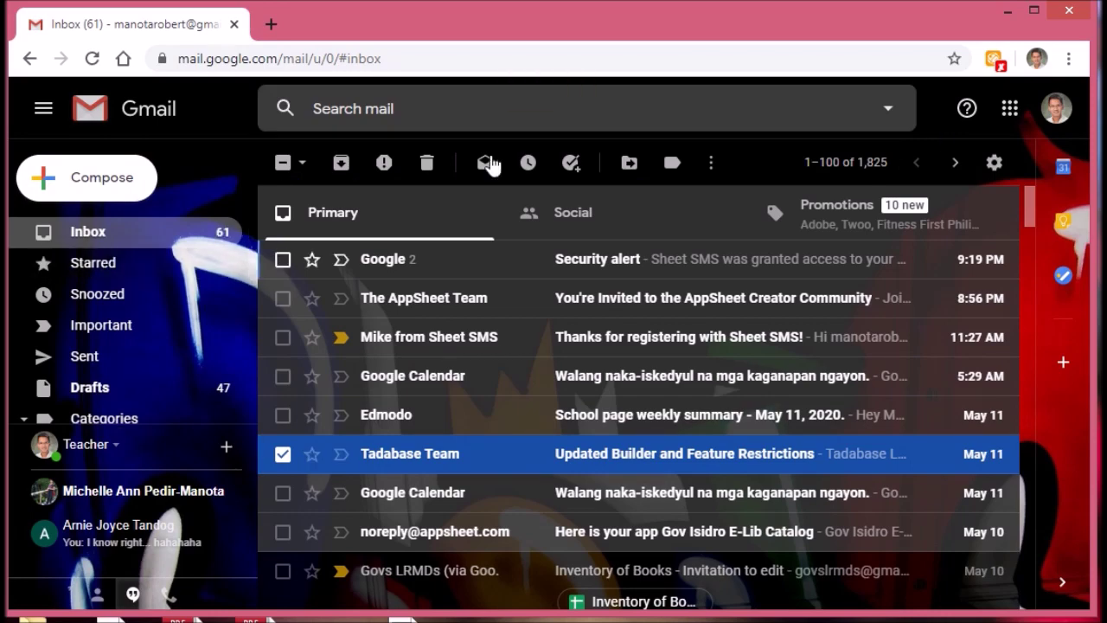
click(465, 112)
text(ro)
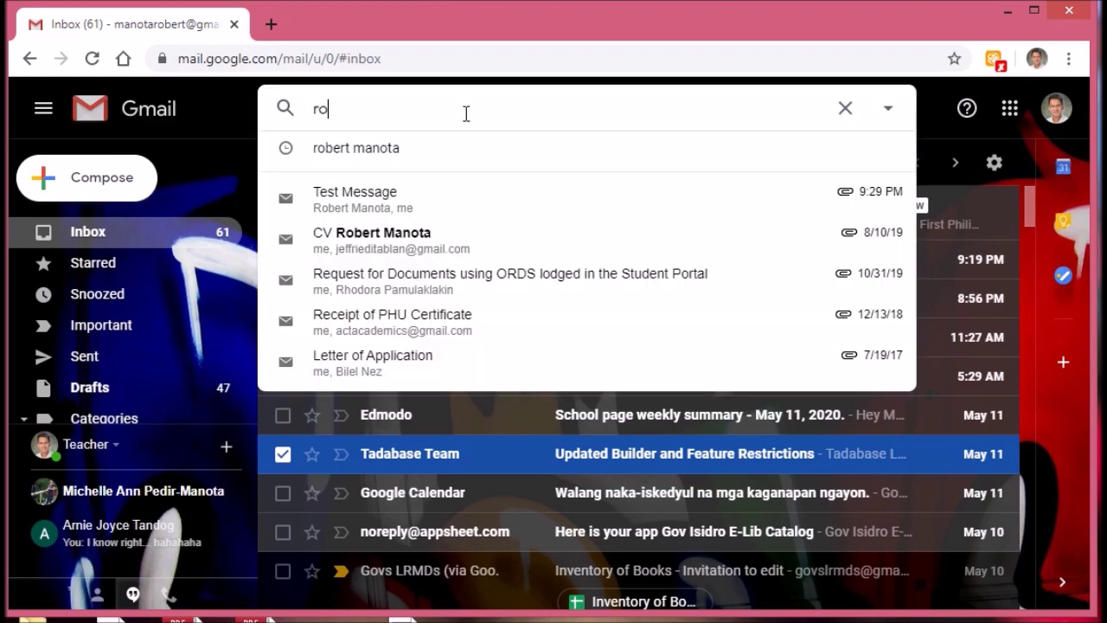
text(bert manota)
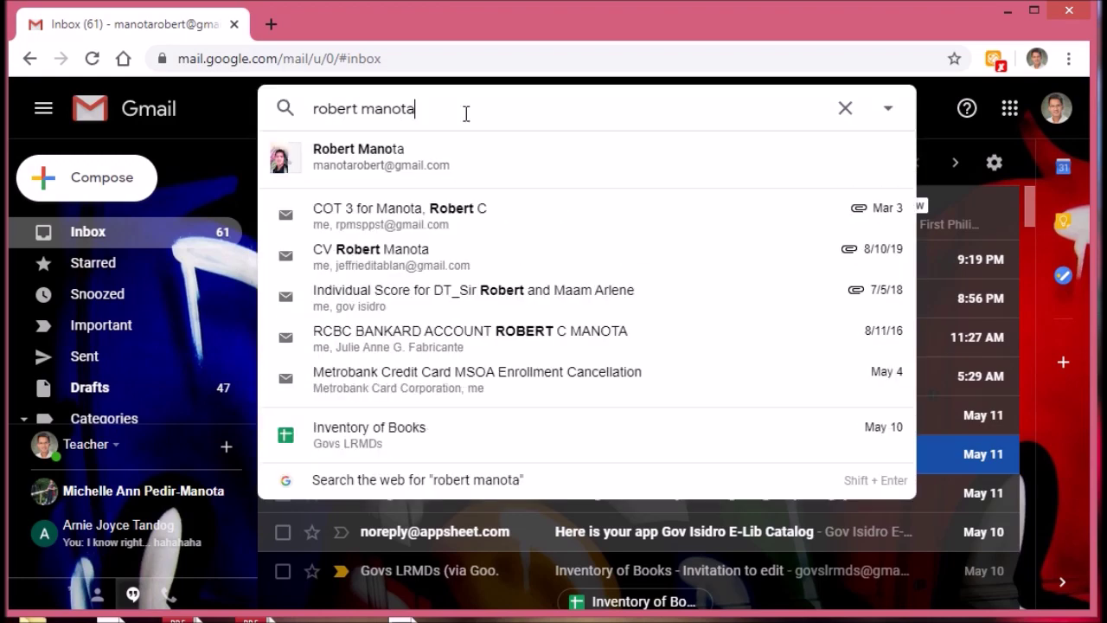
key(Return)
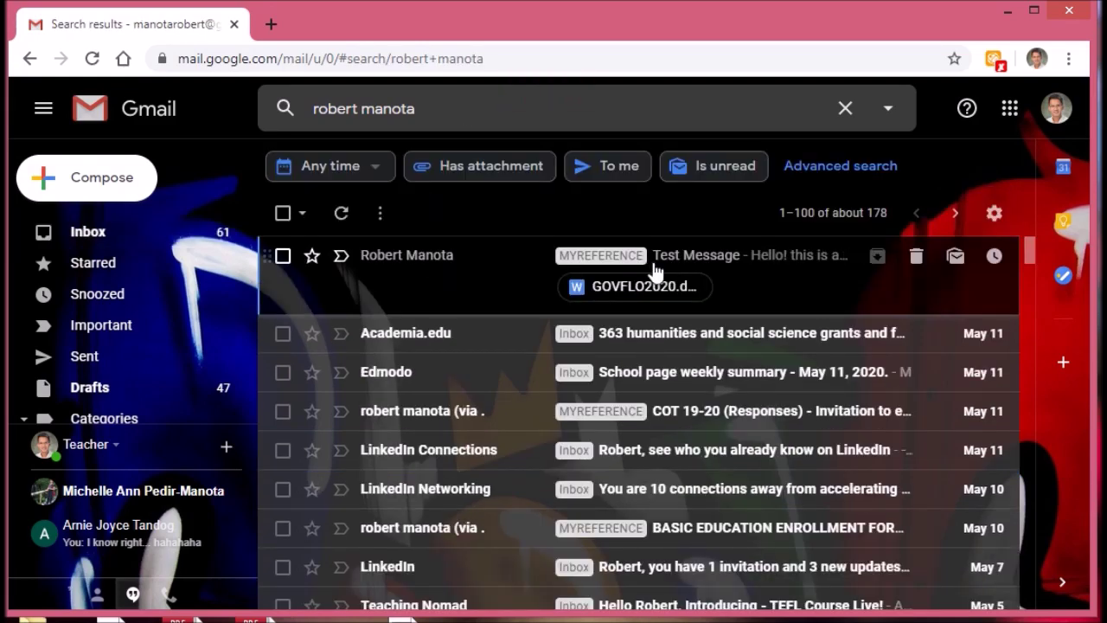
click(763, 270)
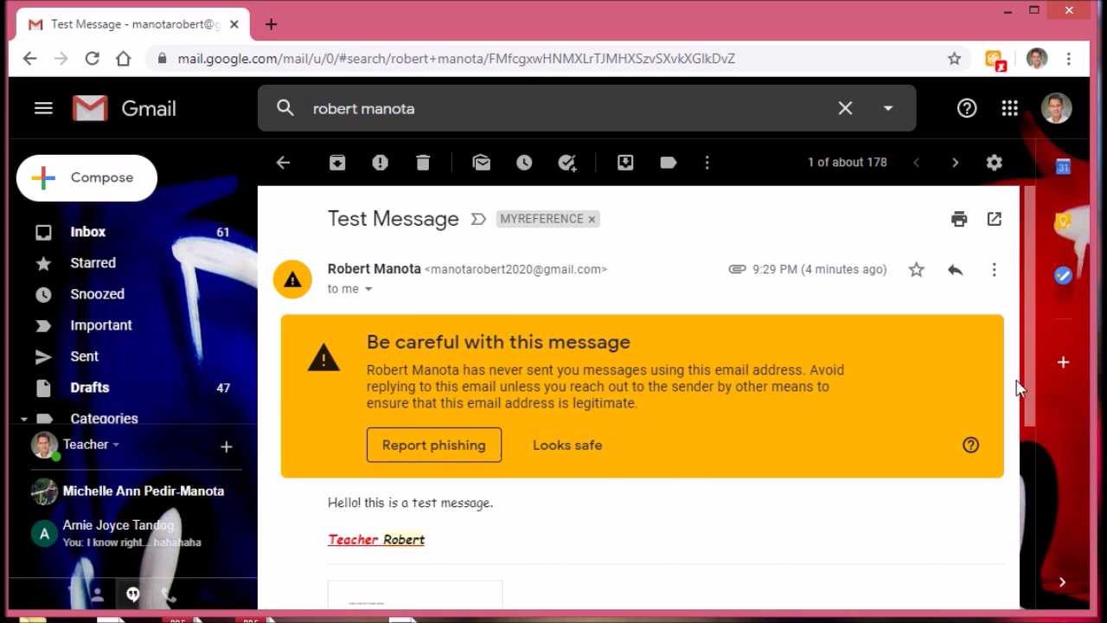
Step: Mark the Test Message as safe and preview GOVFLO2020.docx, 'Exam Links for Grade Seven', then close it
mouse_move(1030, 390)
mouse_down()
mouse_move(1034, 452)
mouse_move(1030, 372)
mouse_up()
click(569, 446)
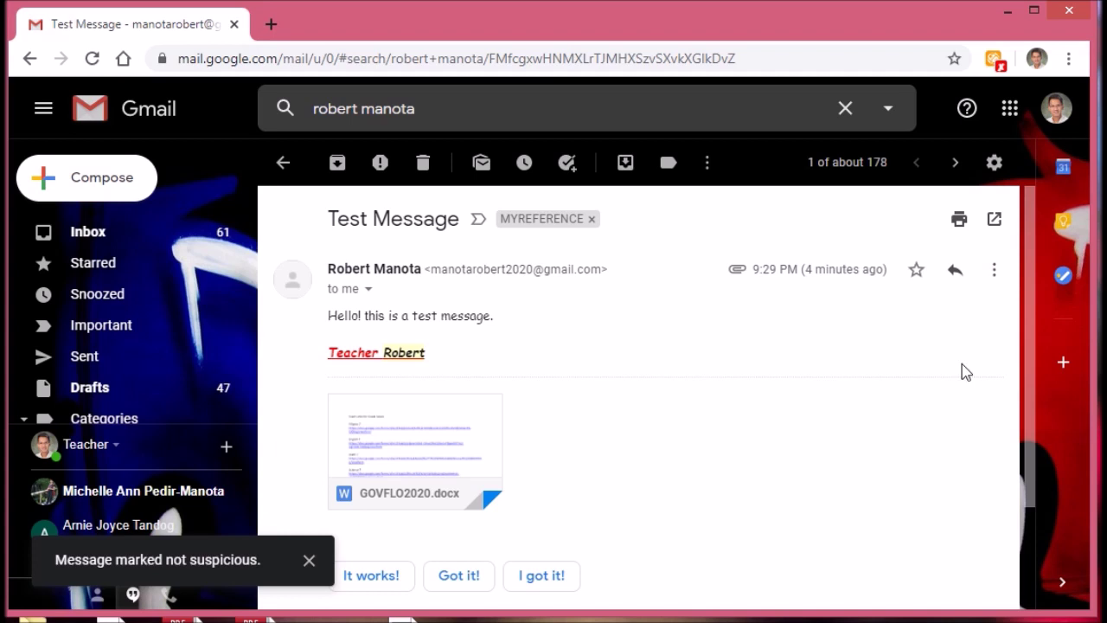
drag(1034, 346, 1030, 372)
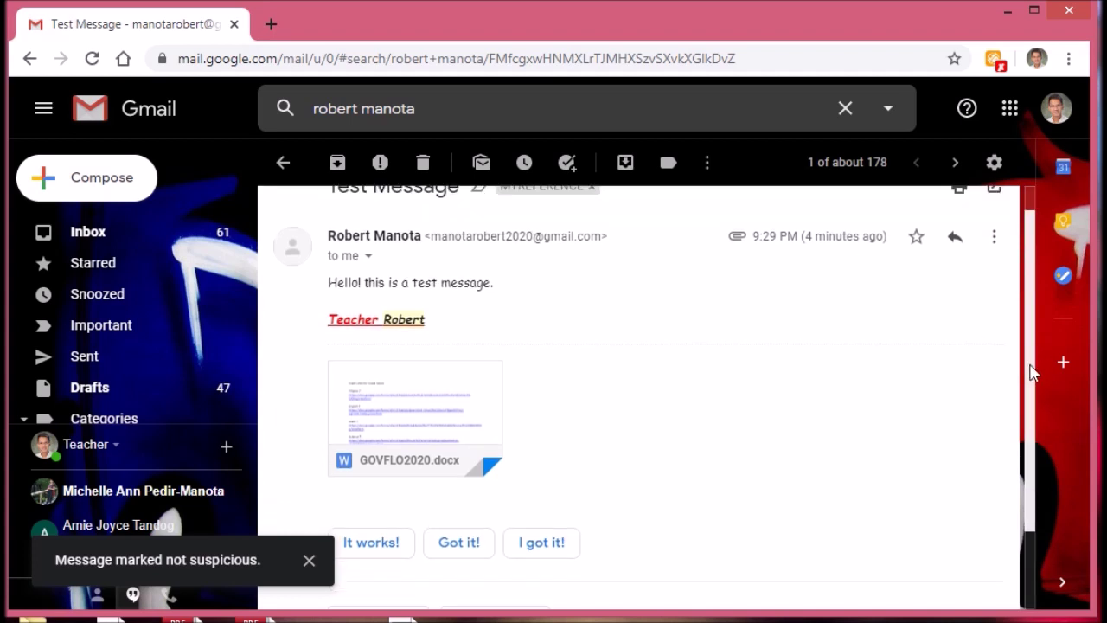
mouse_move(407, 413)
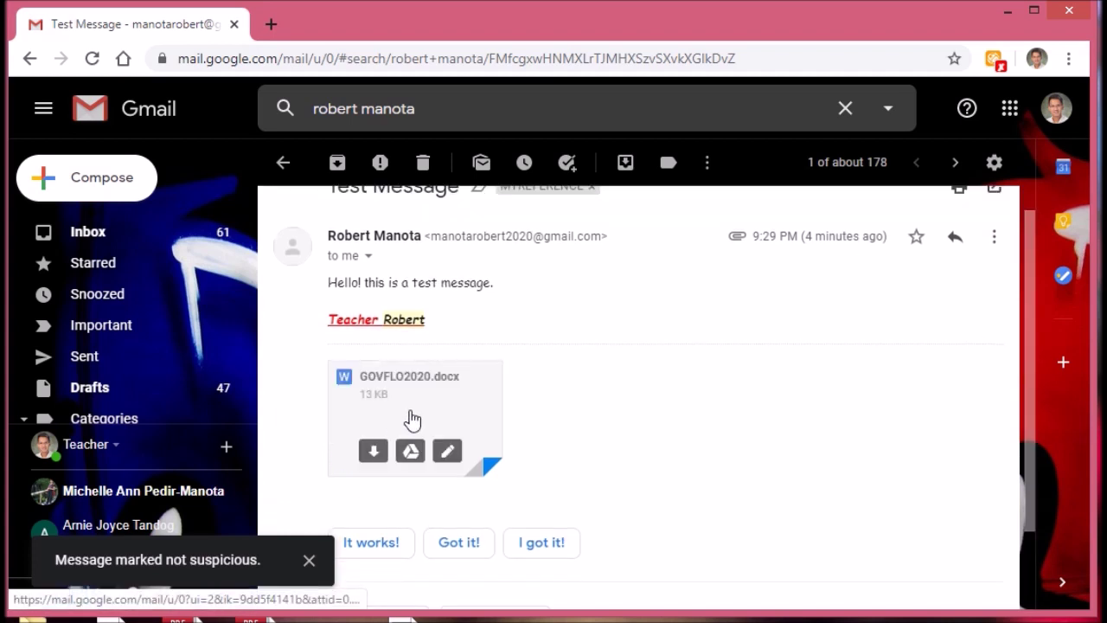
click(412, 420)
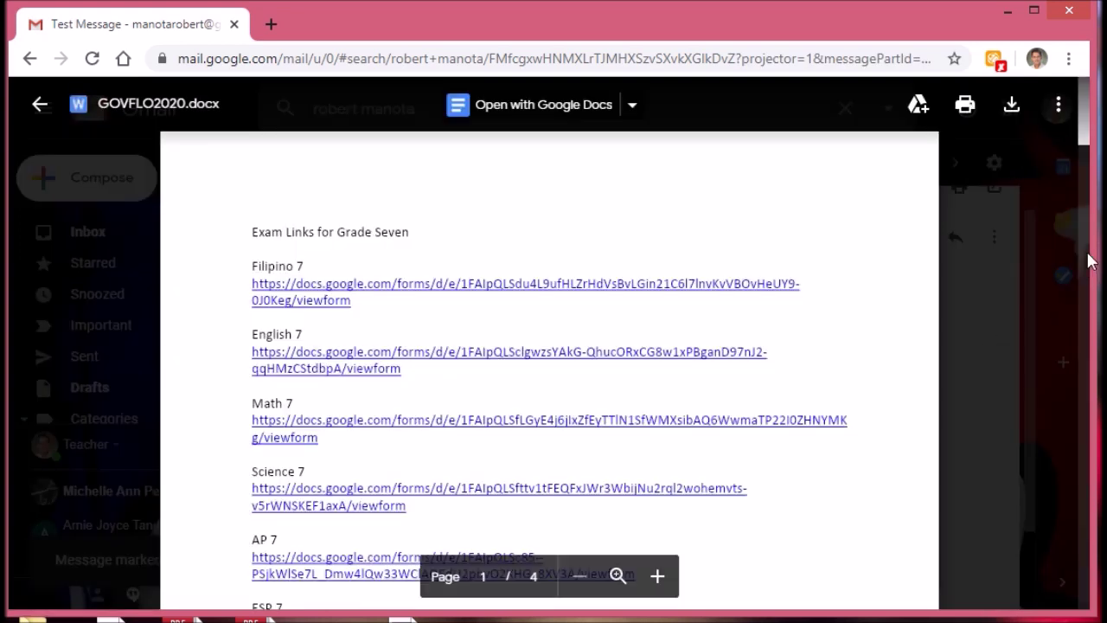
mouse_move(1088, 145)
mouse_down()
mouse_move(1092, 601)
mouse_move(1088, 130)
mouse_up()
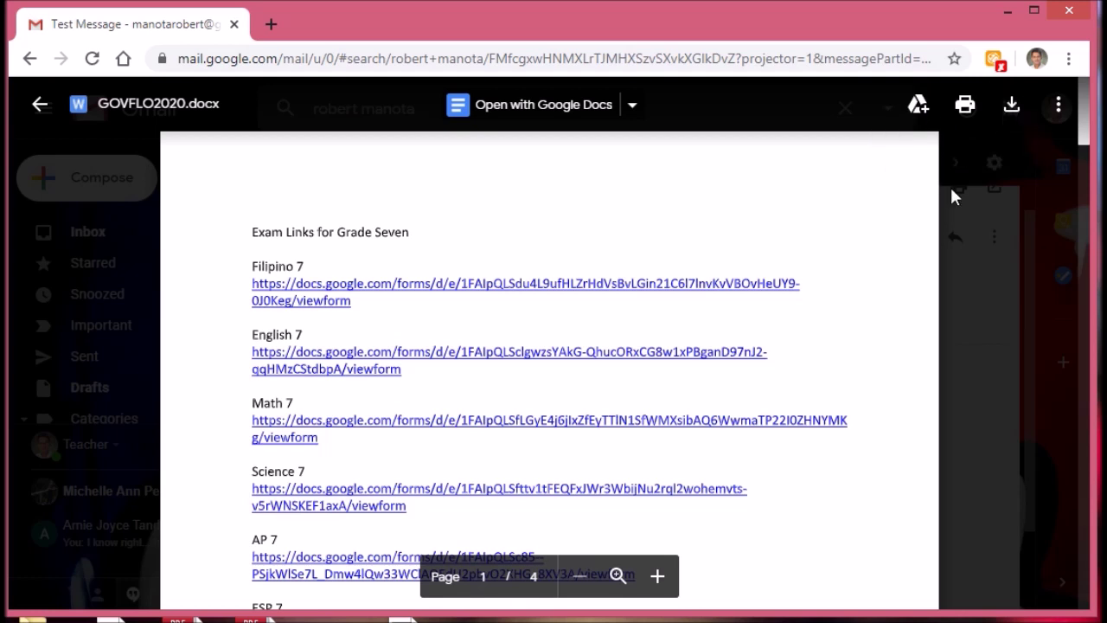
click(36, 110)
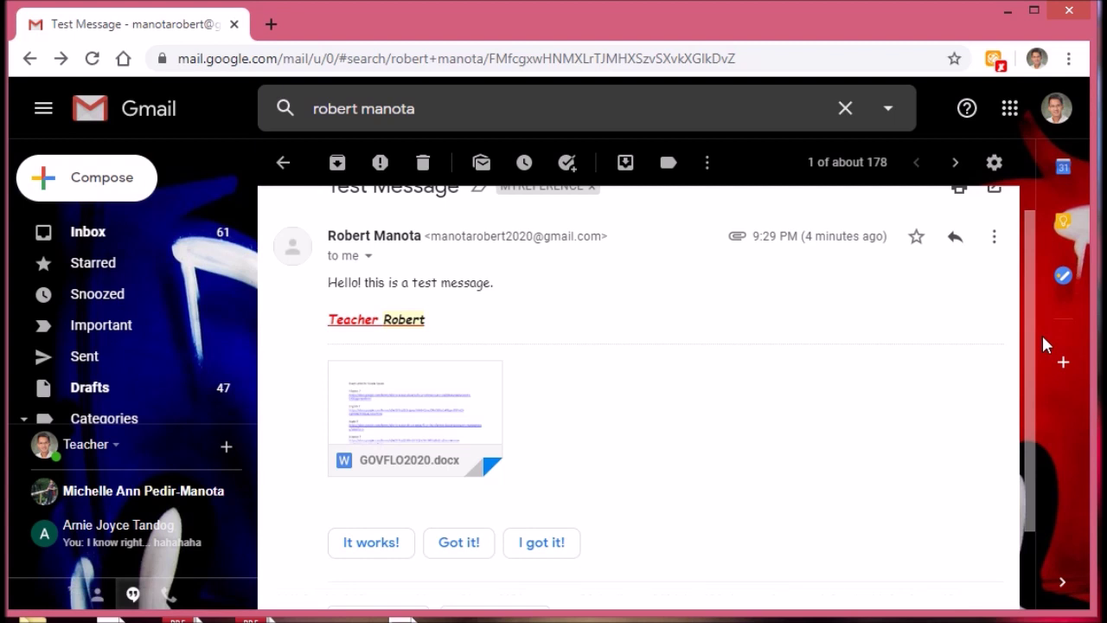
Step: Discard an empty reply, then send the 'I got it!' smart reply to the Test Message
scroll(1036, 336, down, 2)
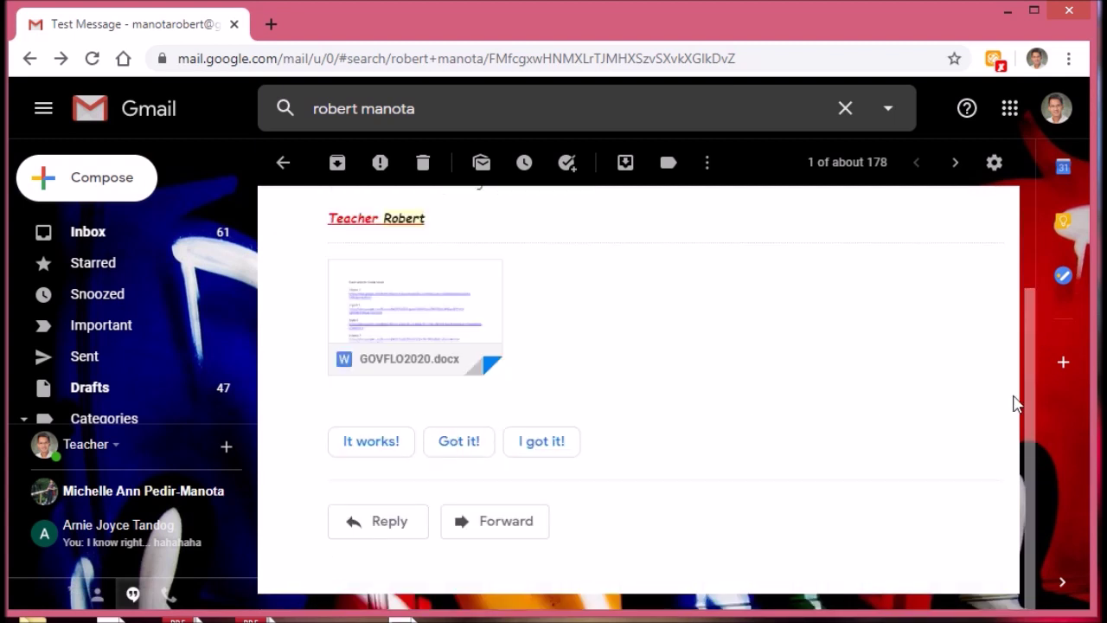
drag(1034, 408, 1041, 508)
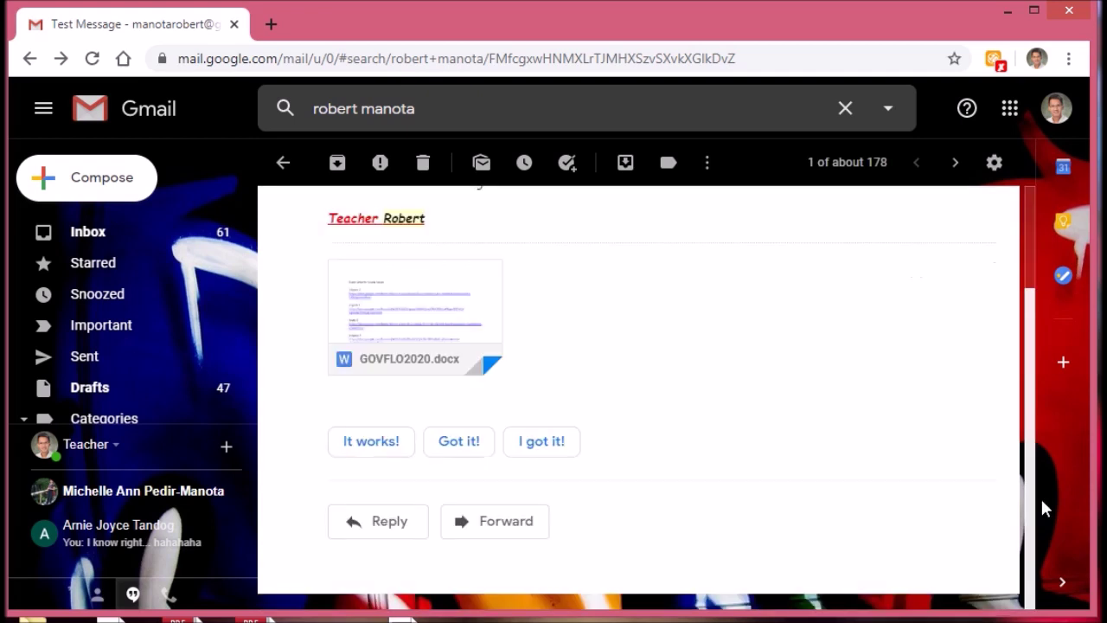
click(405, 526)
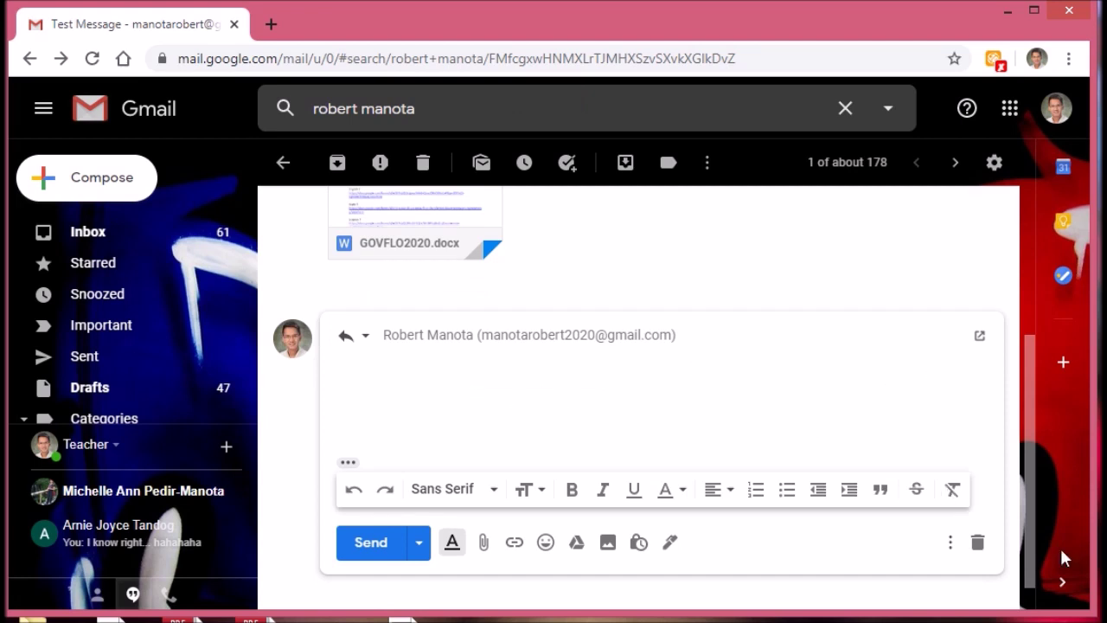
click(977, 543)
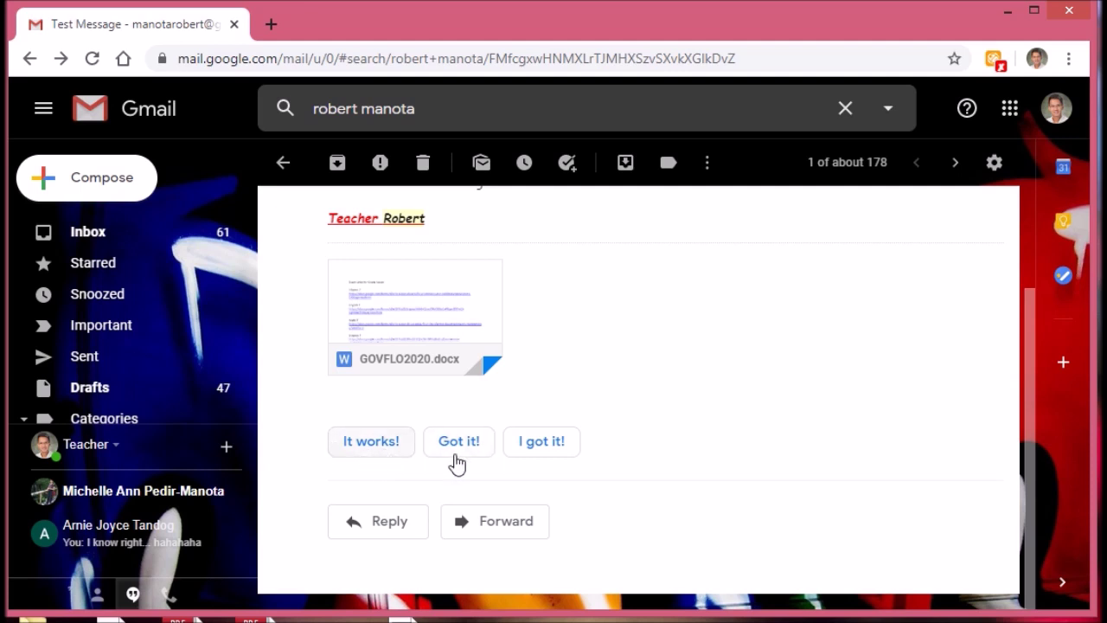
click(542, 442)
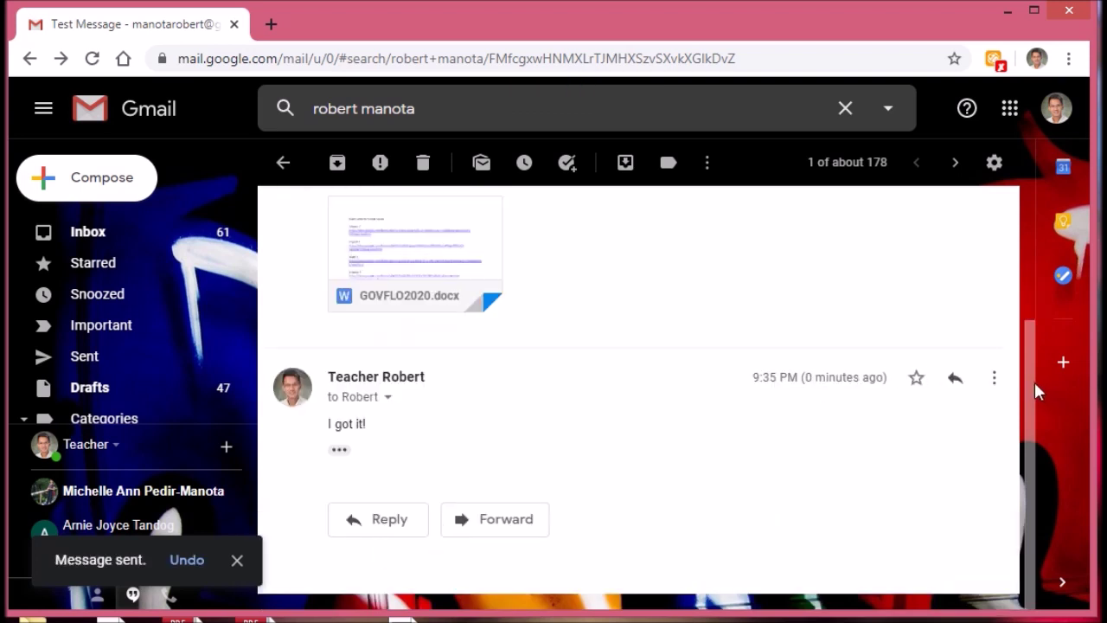
drag(1035, 382, 1029, 261)
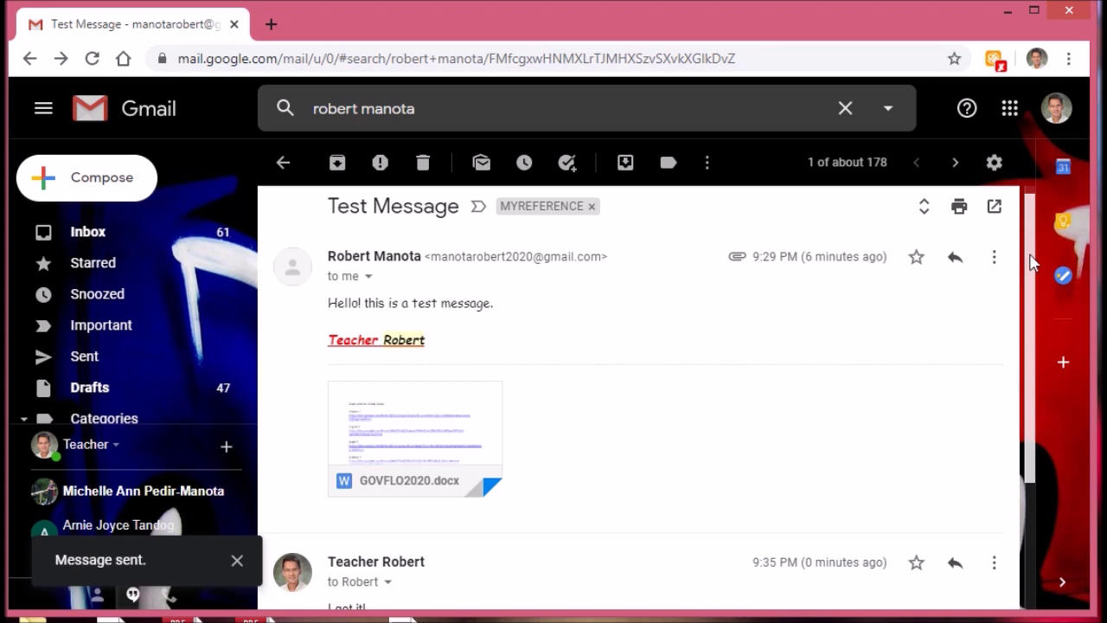
drag(1031, 262, 1008, 405)
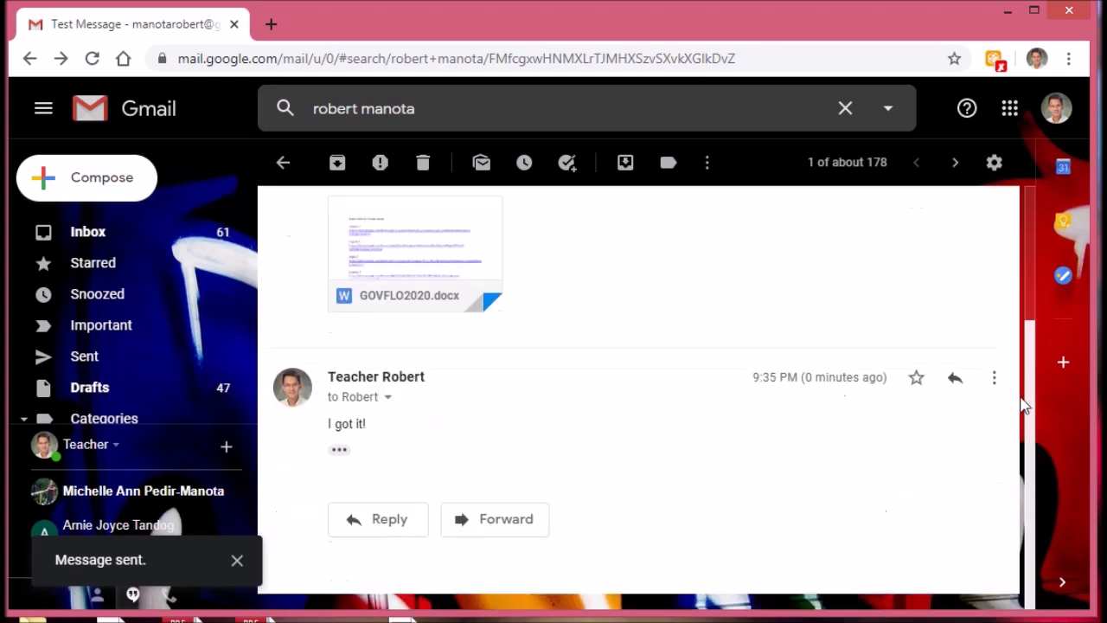
Step: Start another reply in the thread and browse the Desktop in the attach-file dialog
click(413, 529)
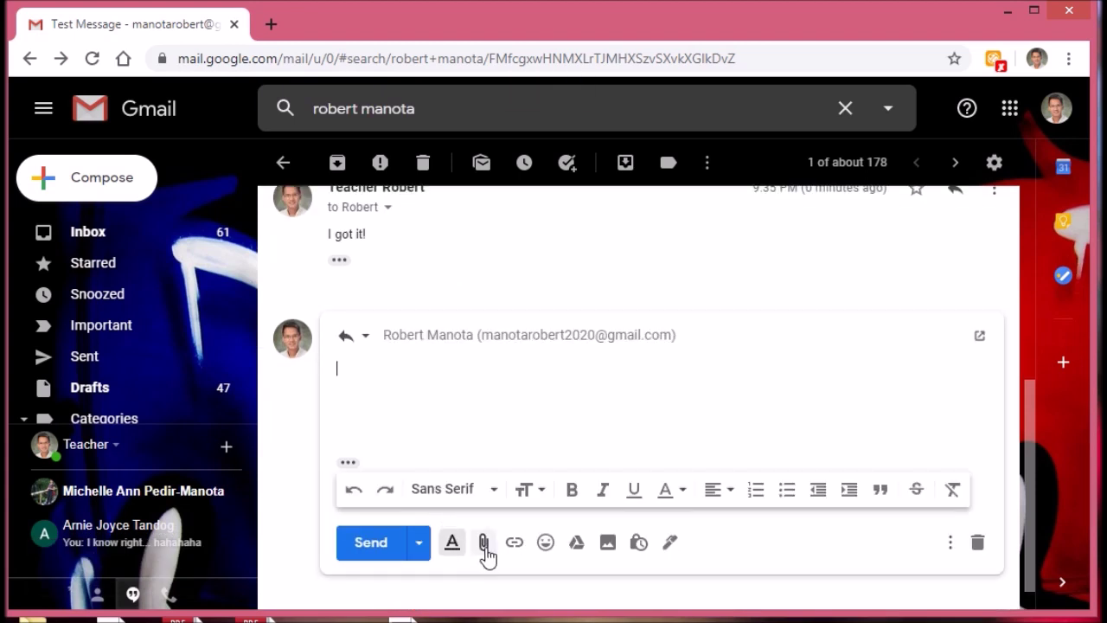
click(486, 548)
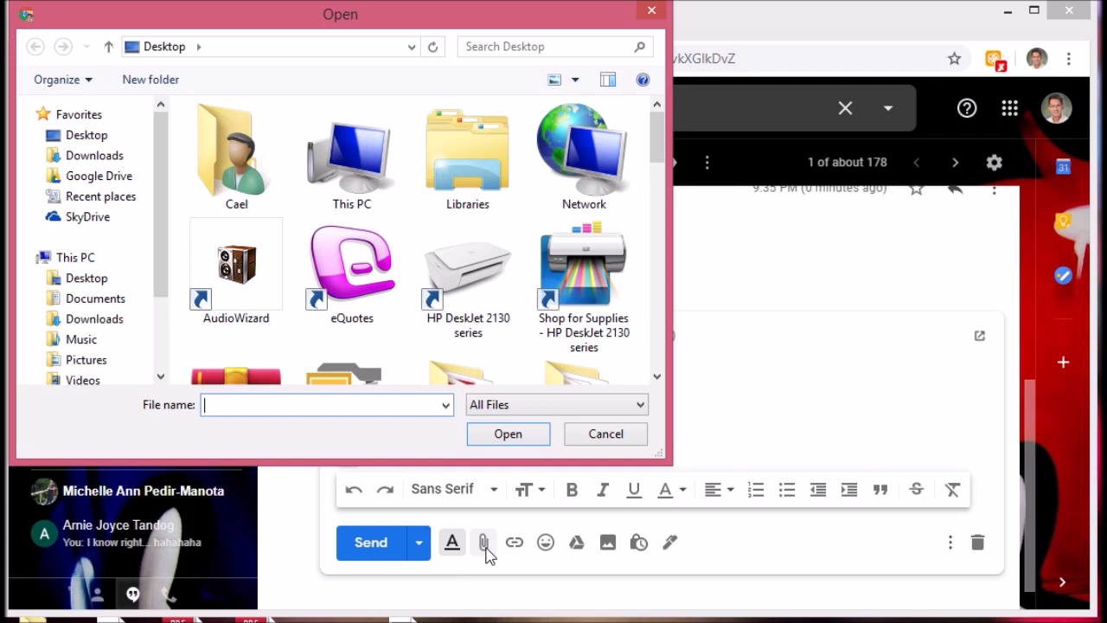
scroll(662, 183, down, 3)
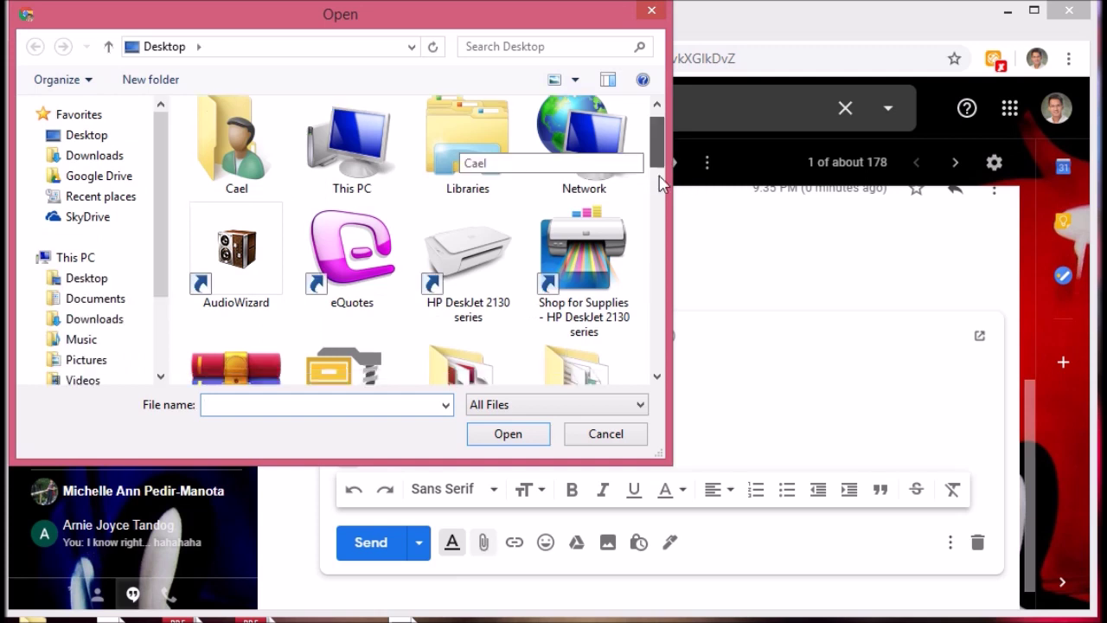
scroll(659, 178, down, 6)
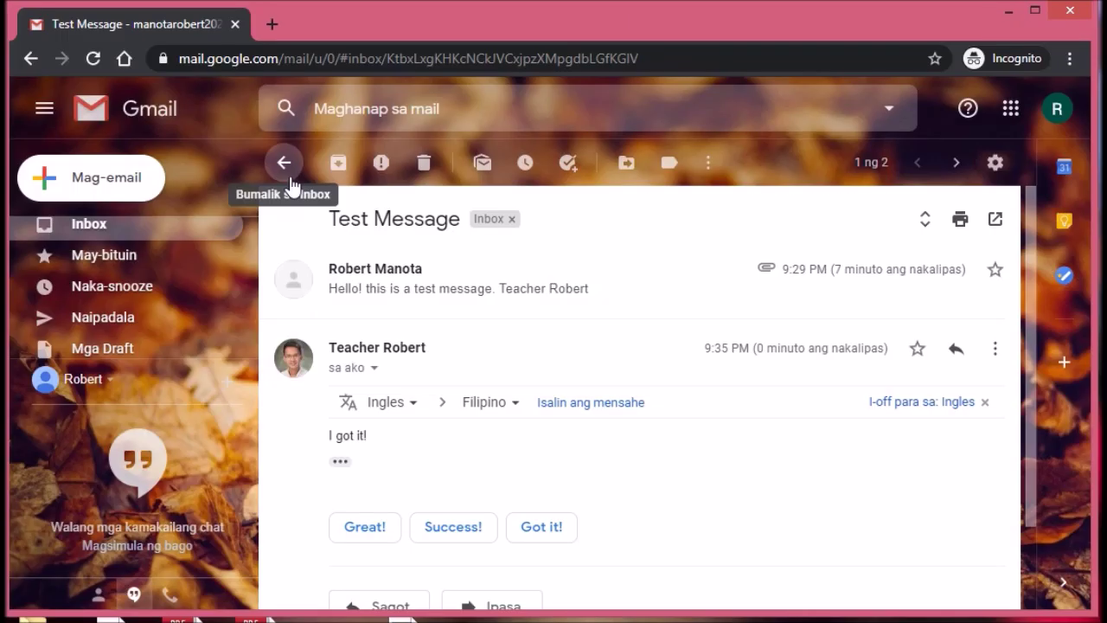
click(1065, 168)
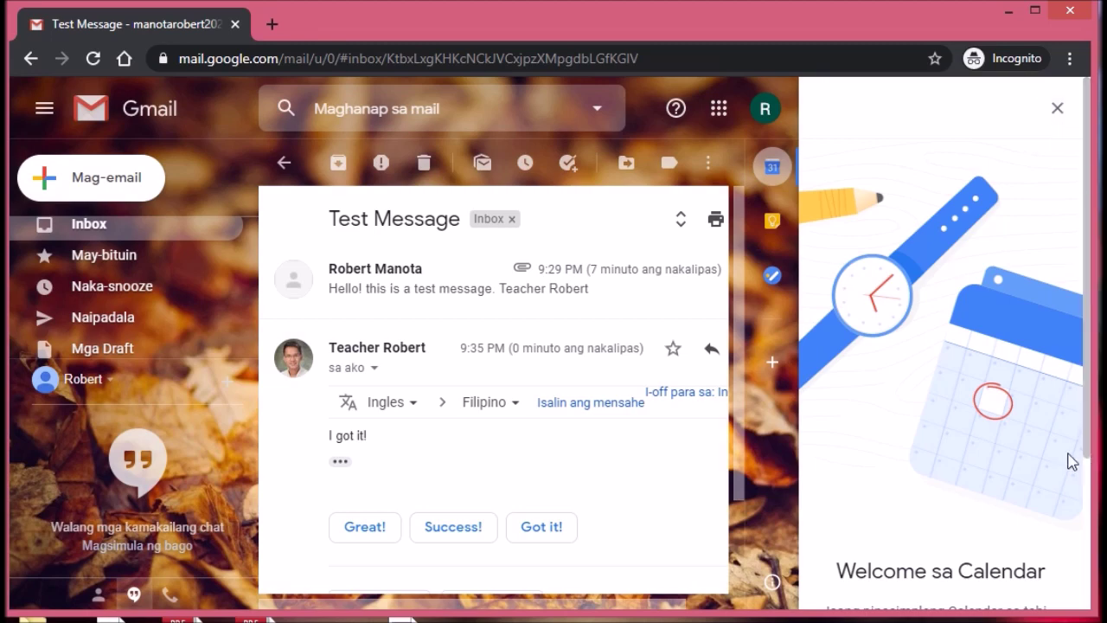
drag(1088, 458, 1029, 618)
click(950, 591)
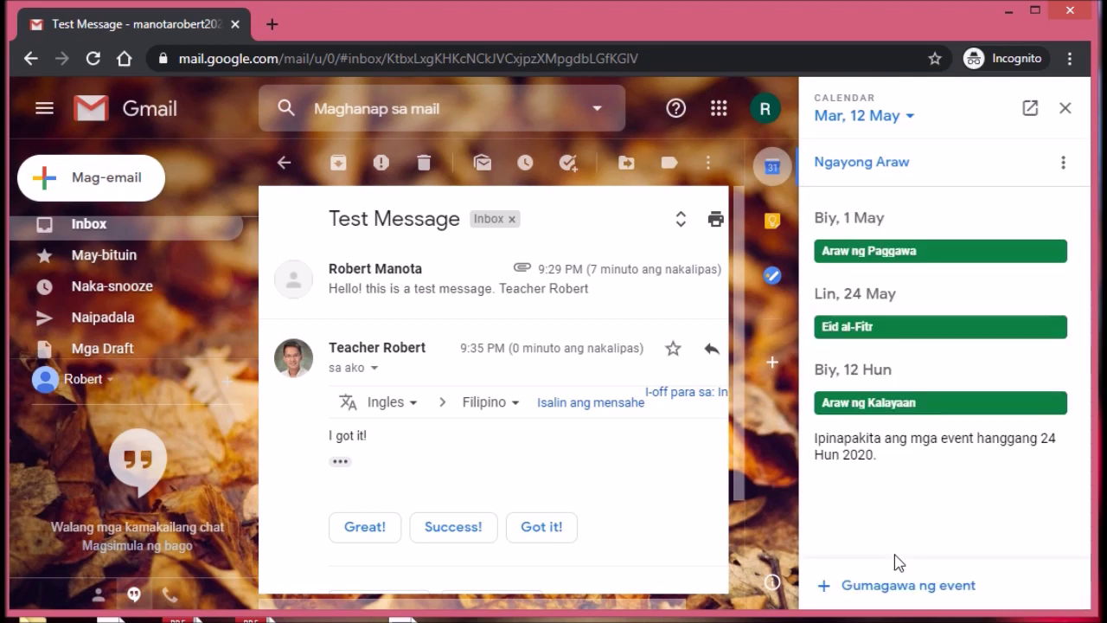
click(898, 562)
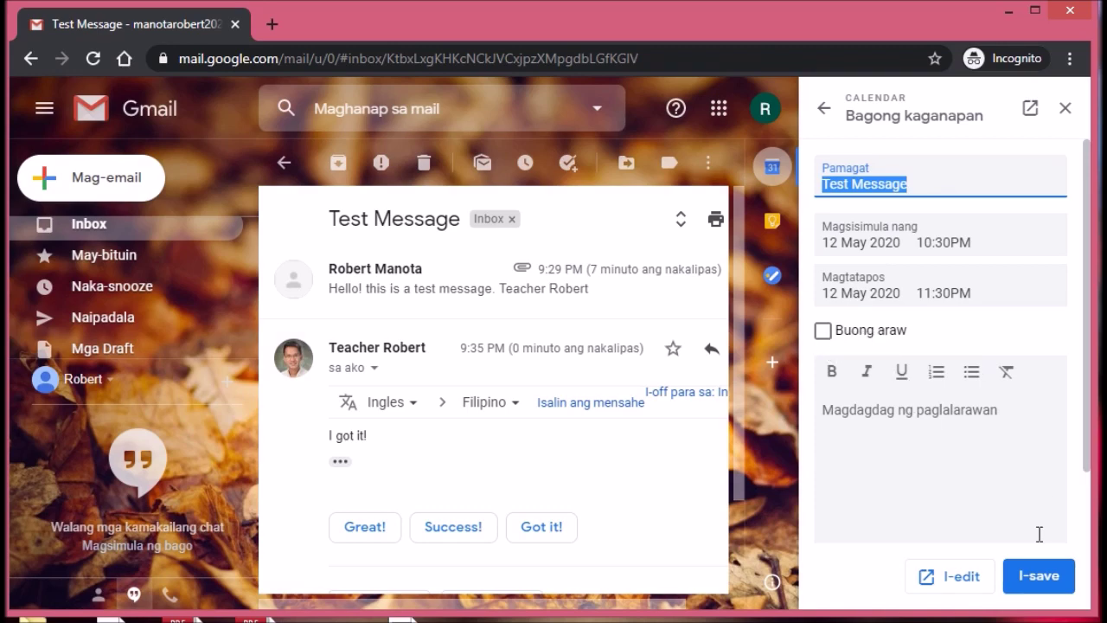
click(945, 434)
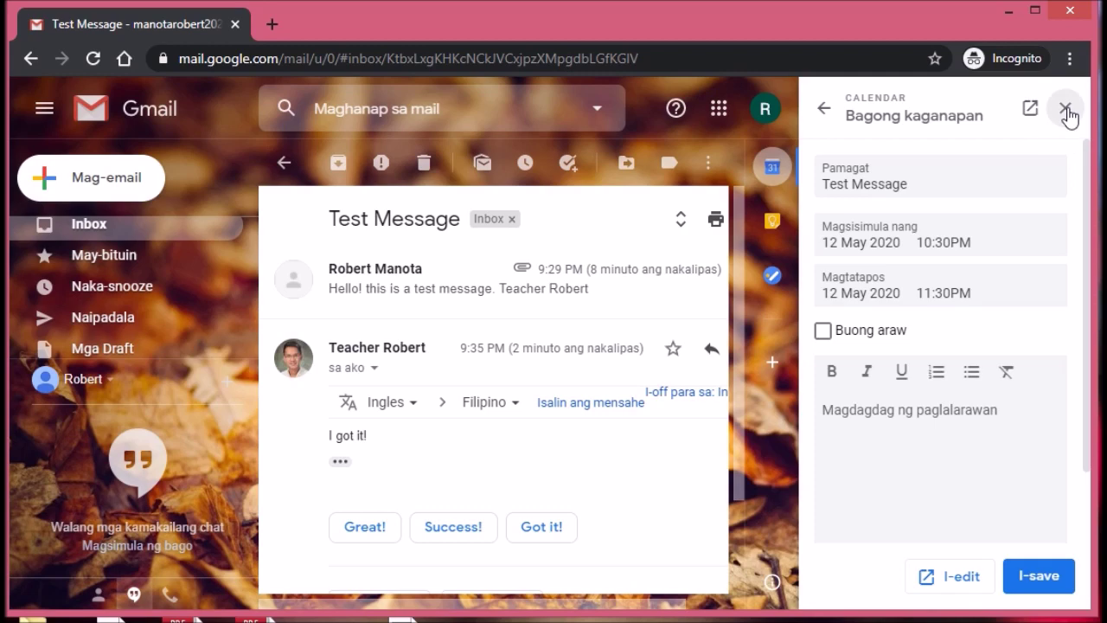
click(1067, 111)
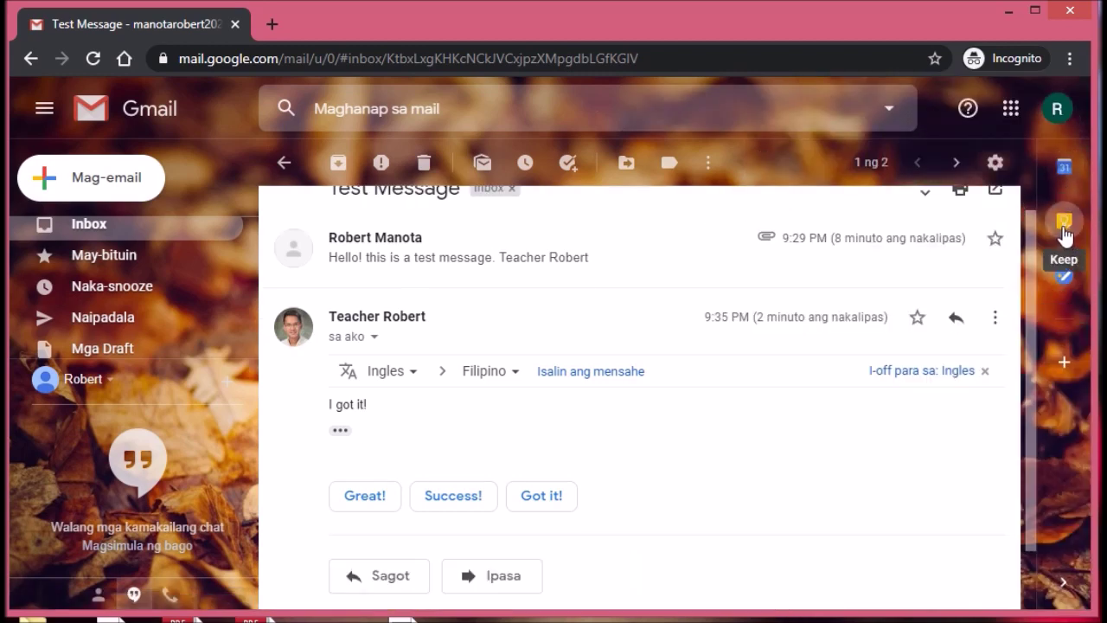
click(1065, 230)
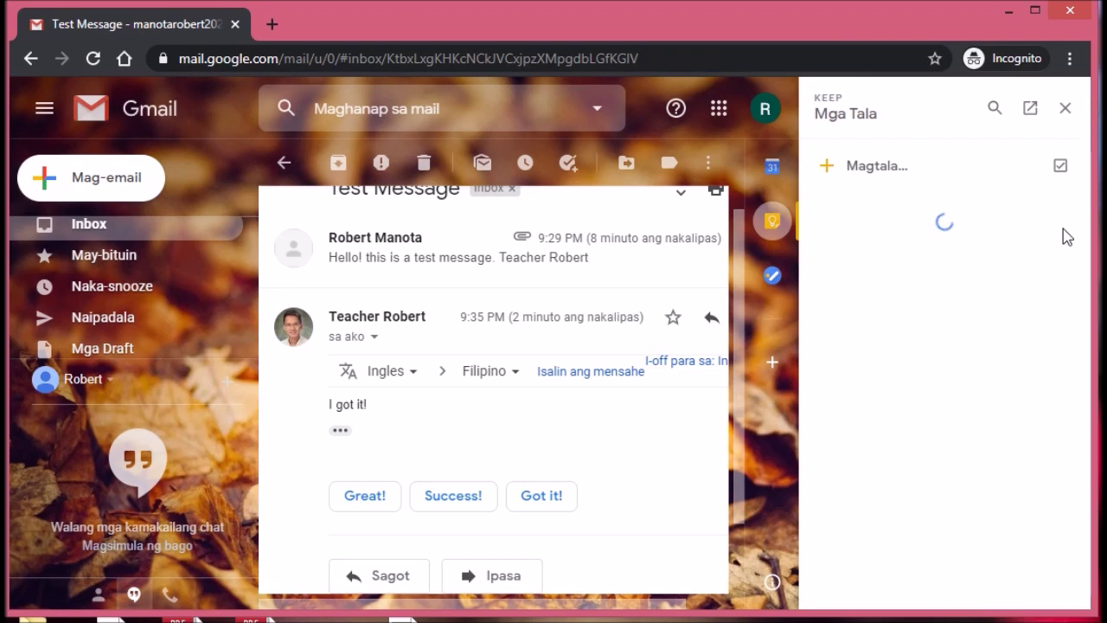
click(835, 172)
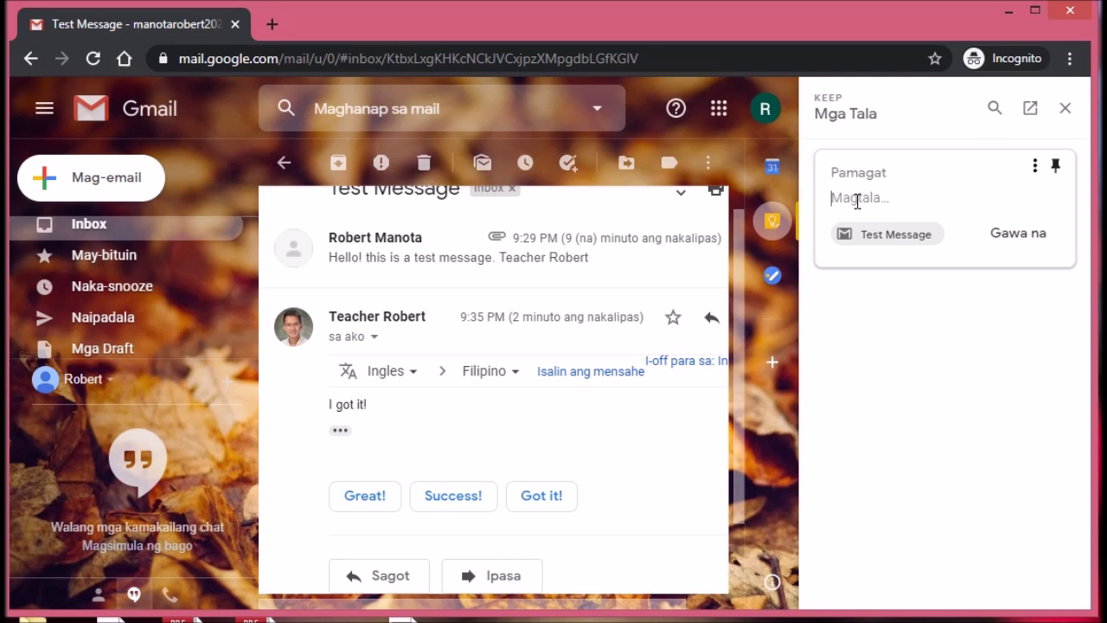
mouse_move(887, 246)
click(1035, 169)
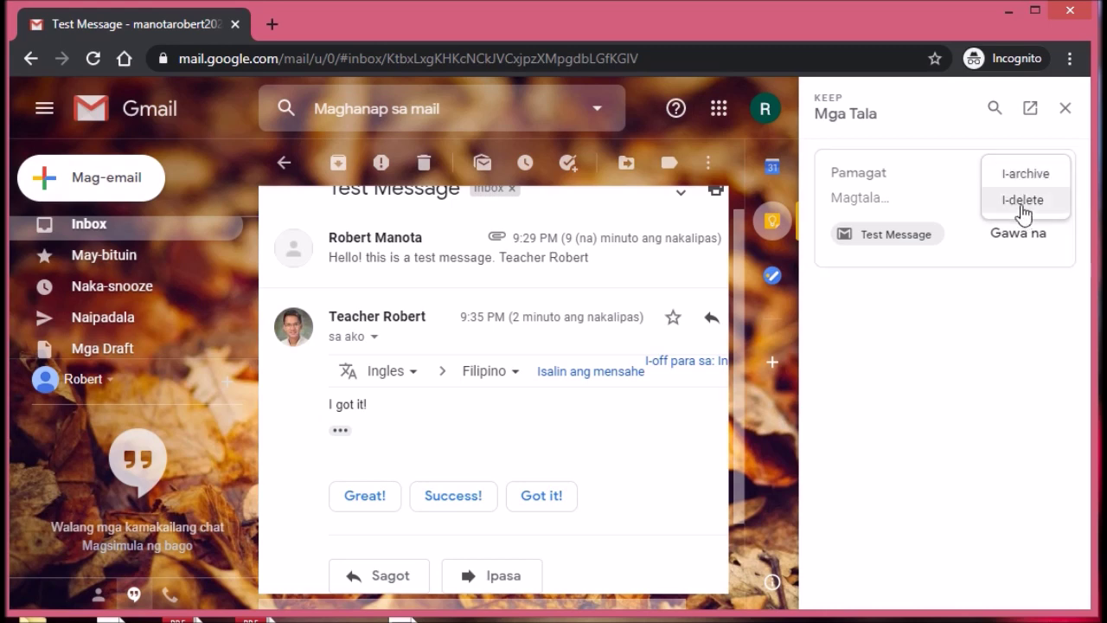
click(1024, 211)
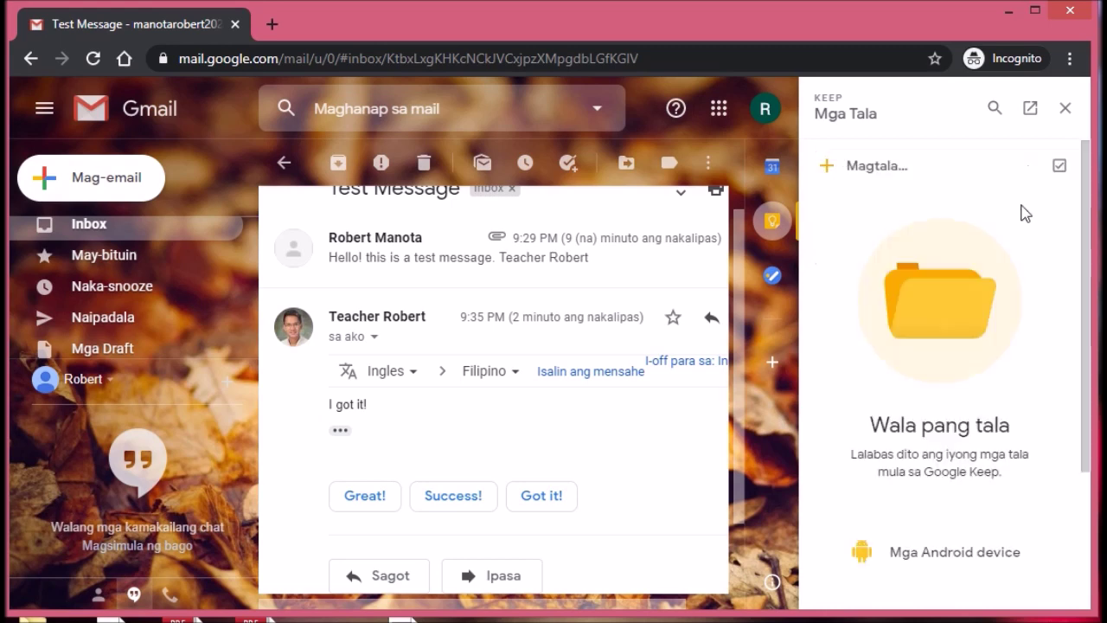
click(1069, 111)
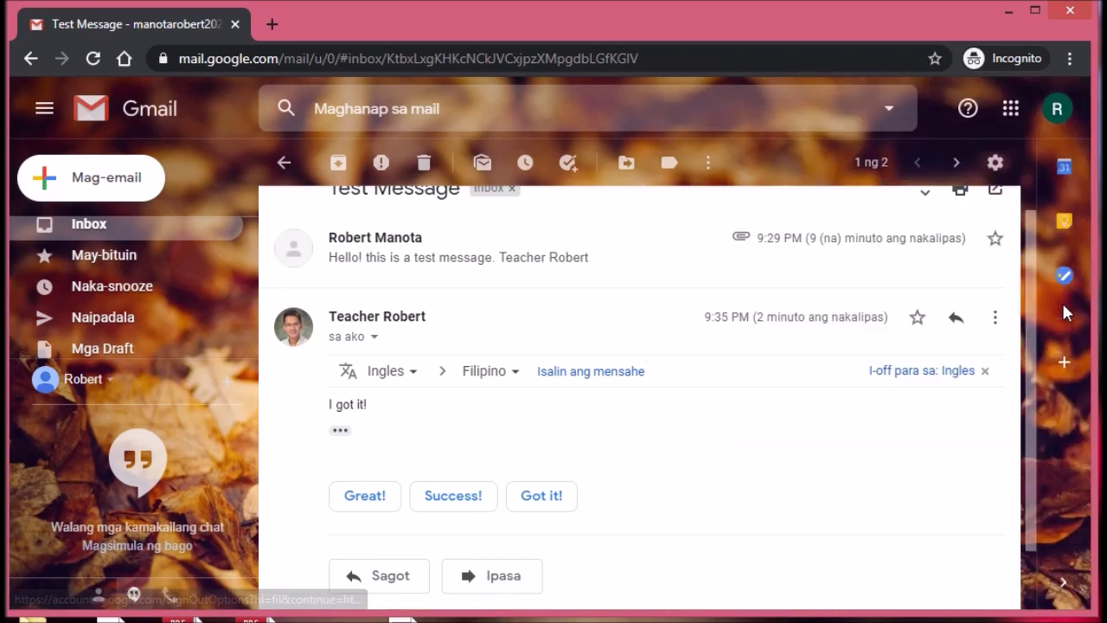
Step: Open the Tasks panel and delete the blank task from the 'Aking Mga Gawain' list
click(1067, 277)
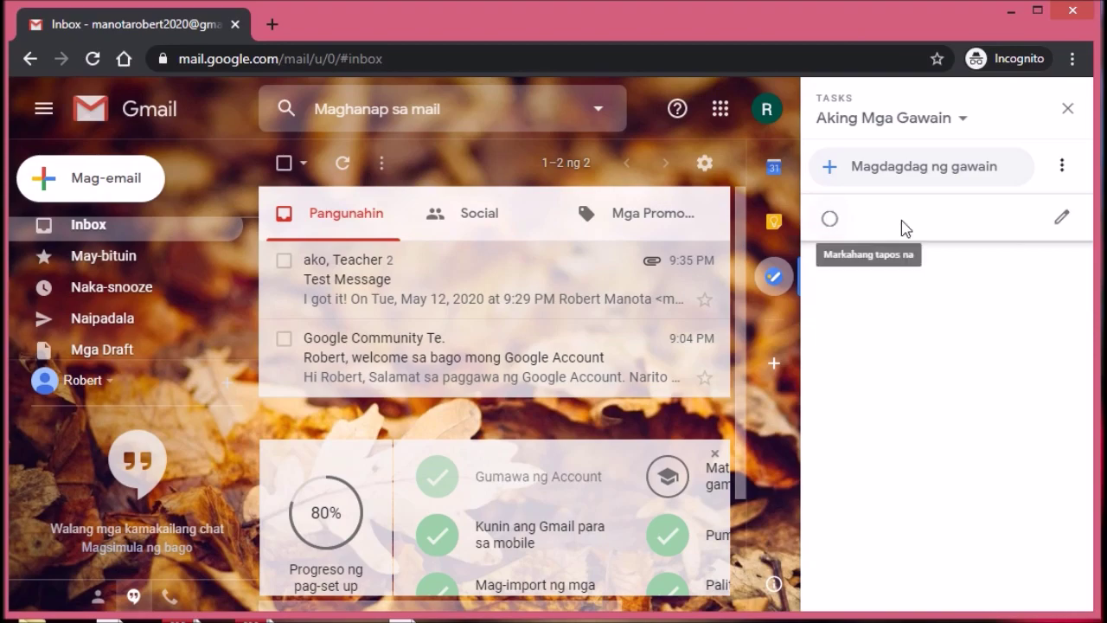
click(1062, 218)
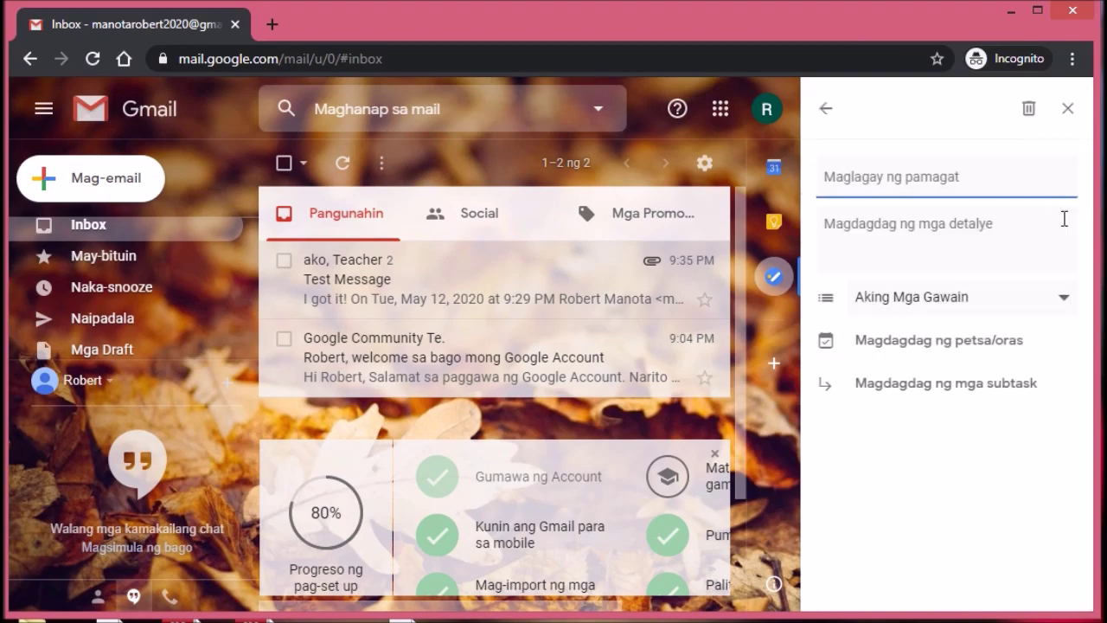
click(922, 230)
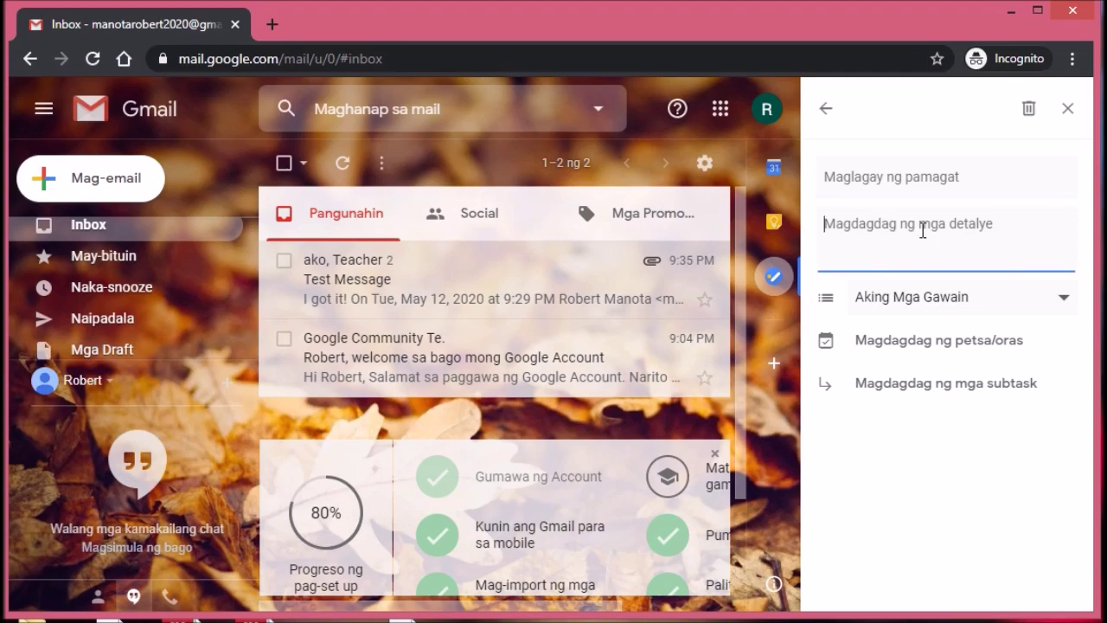
click(965, 306)
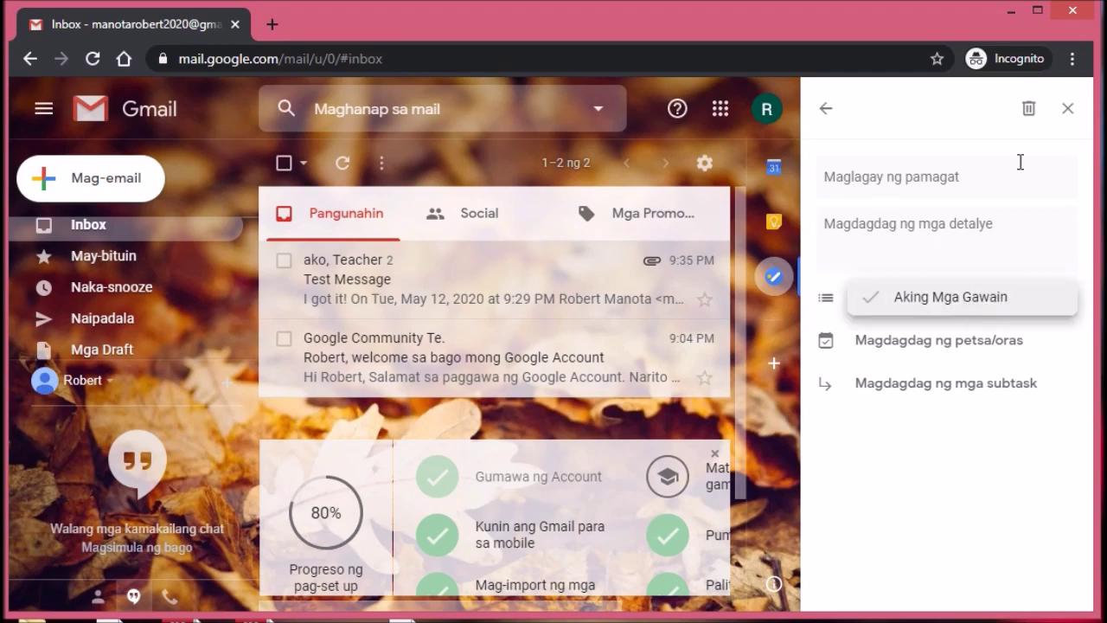
click(1029, 110)
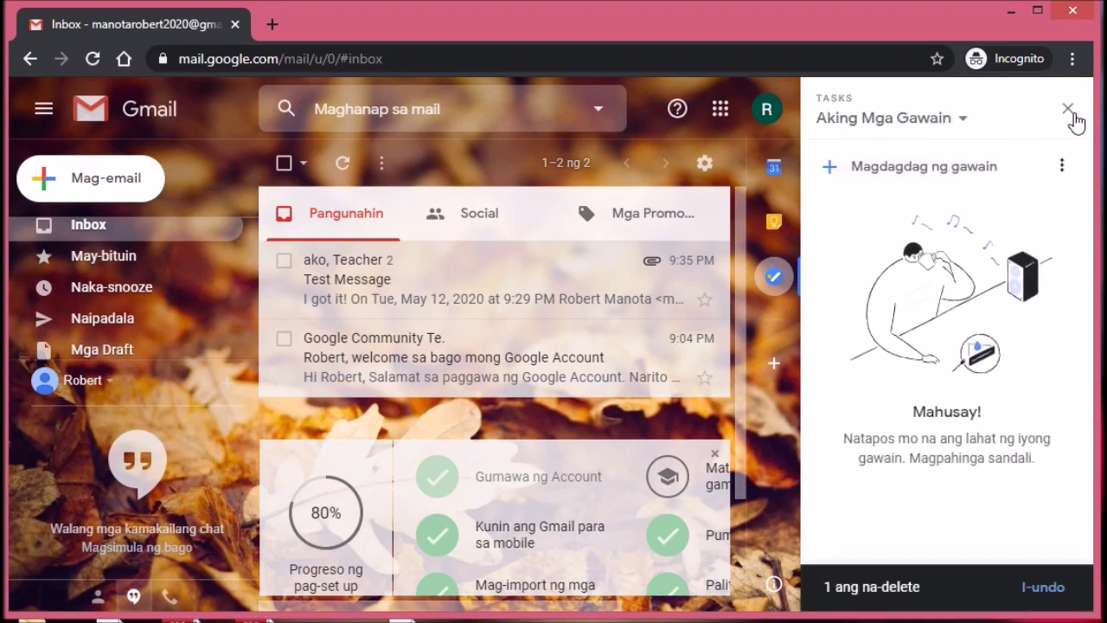
Step: Close the Tasks side panel and bring up Gmail's quick settings menu
click(1067, 109)
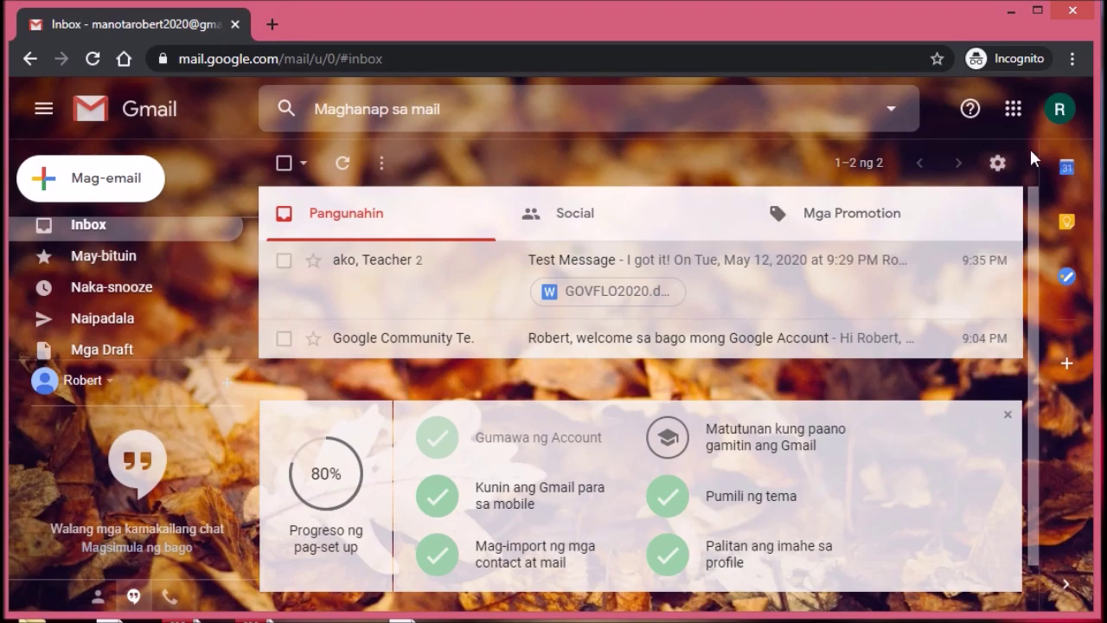
click(999, 164)
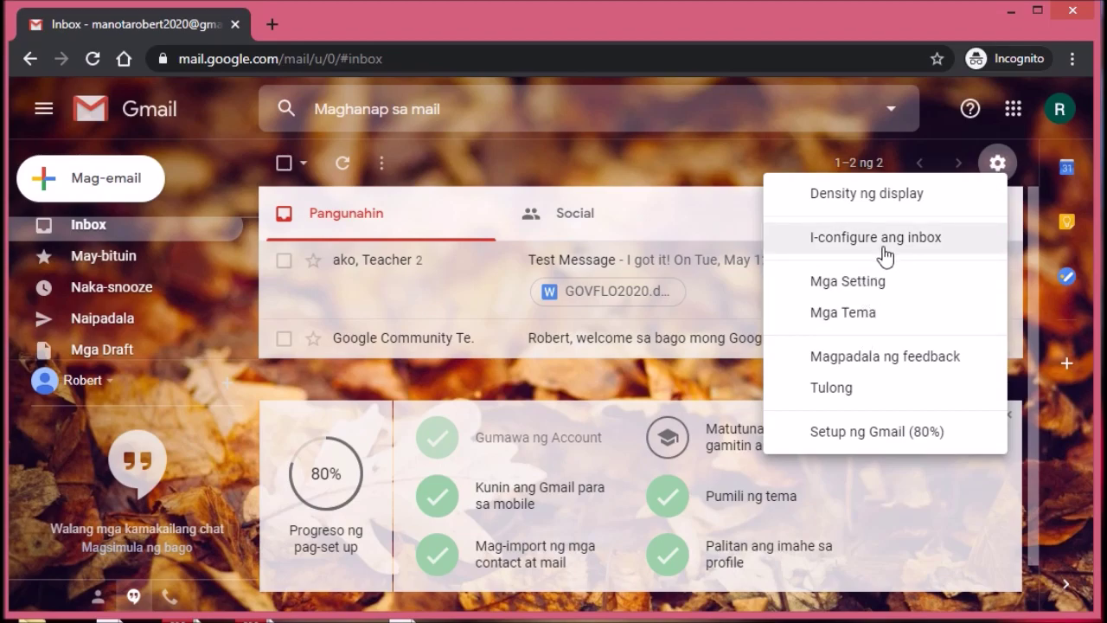
Step: In full settings, change the display language from Filipino to English (US)
click(873, 286)
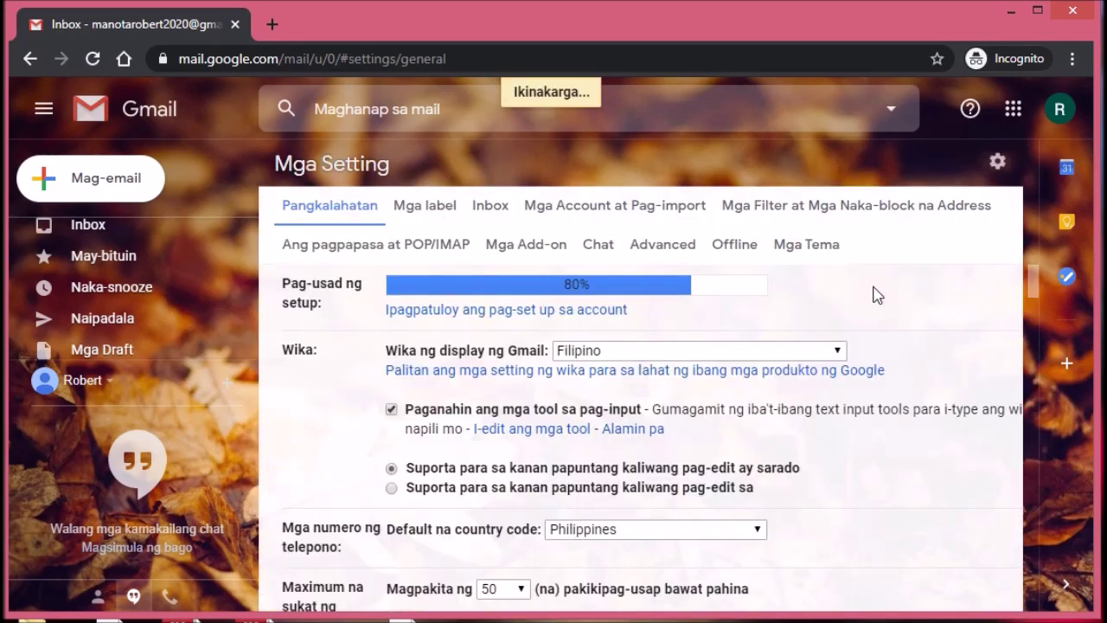
click(594, 351)
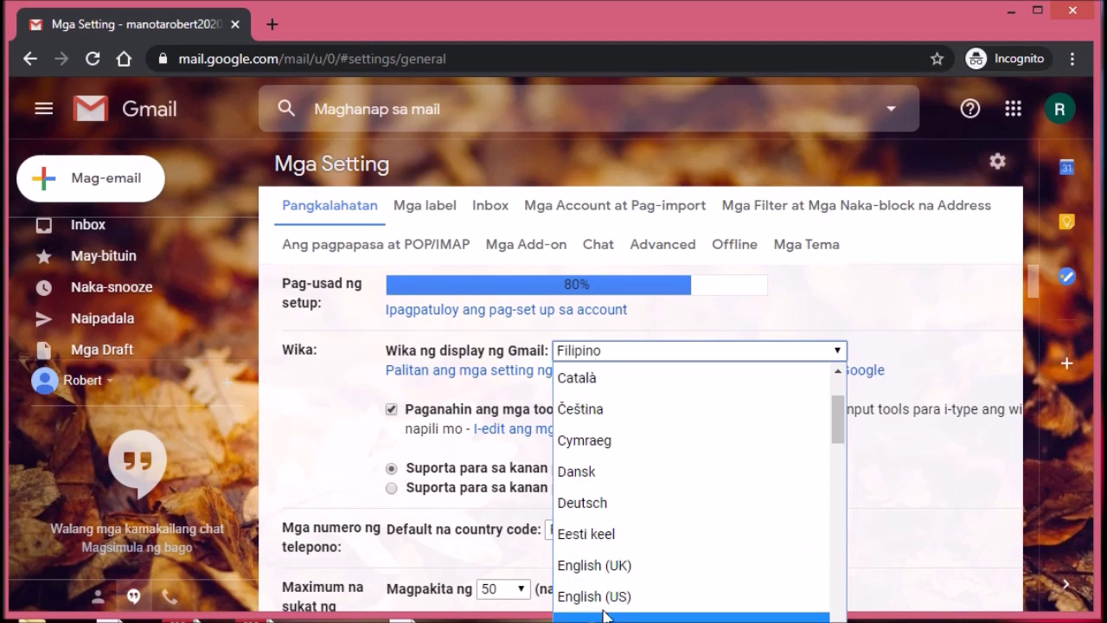
click(604, 602)
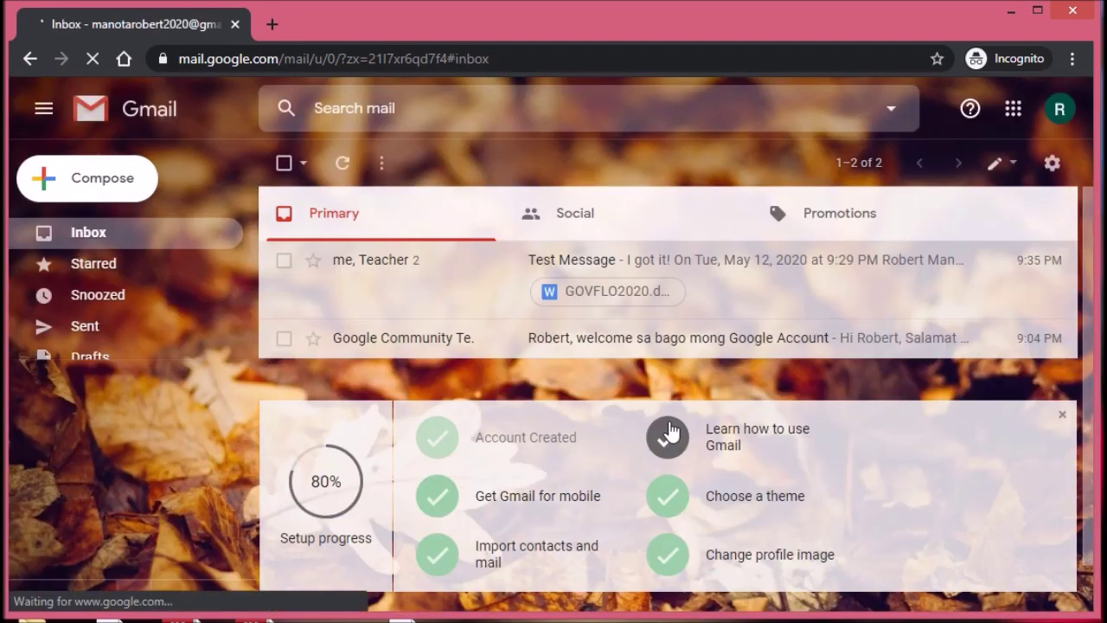
Step: Start a new email addressed to the account's own address from the suggestions
click(95, 197)
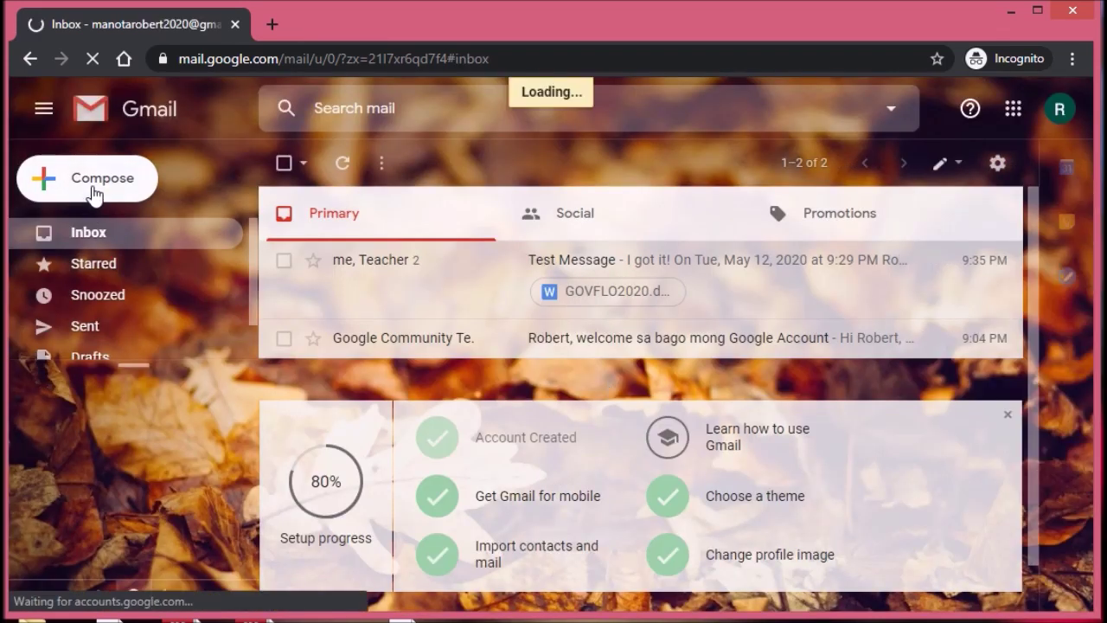
text(mano)
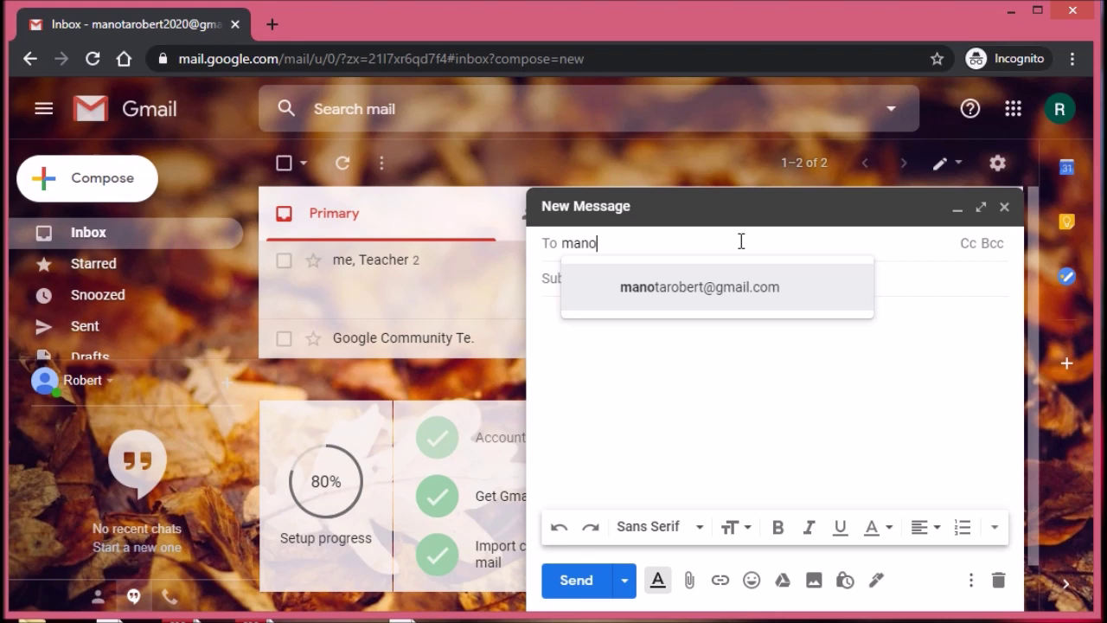
text(obert)
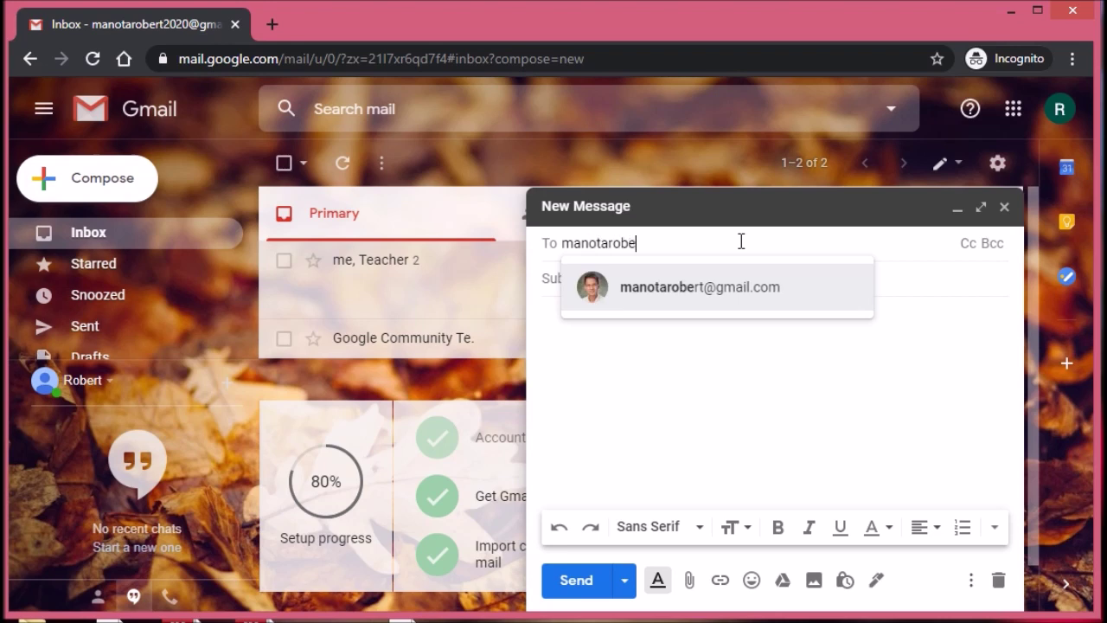
click(749, 302)
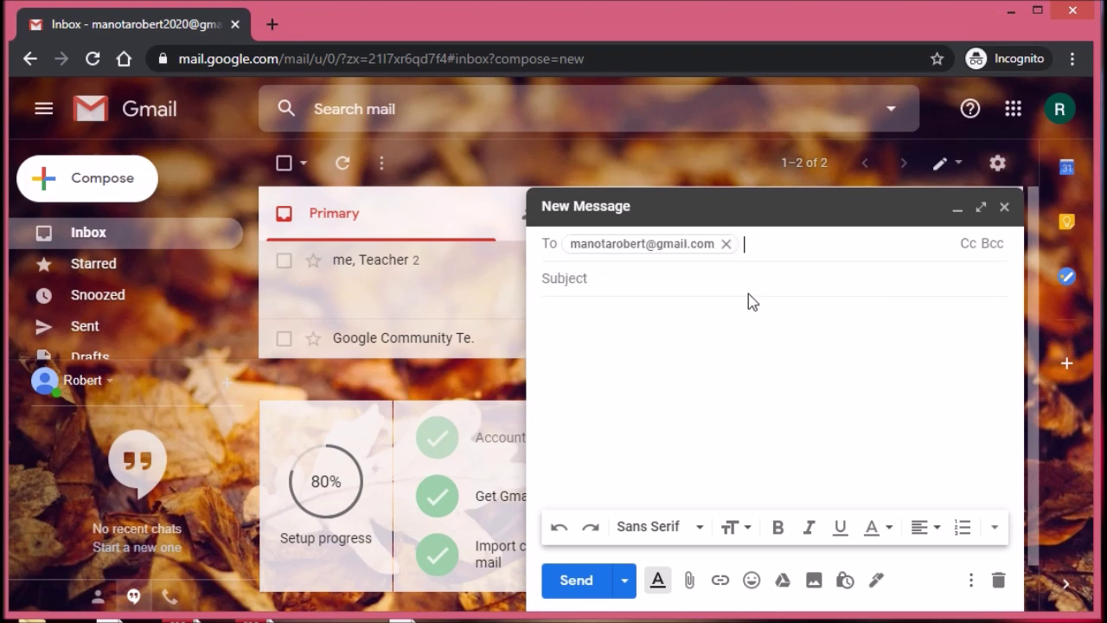
Step: Enter subject 'Test 2' and body 'Checking for signature.', then expand the draft to full size
click(738, 277)
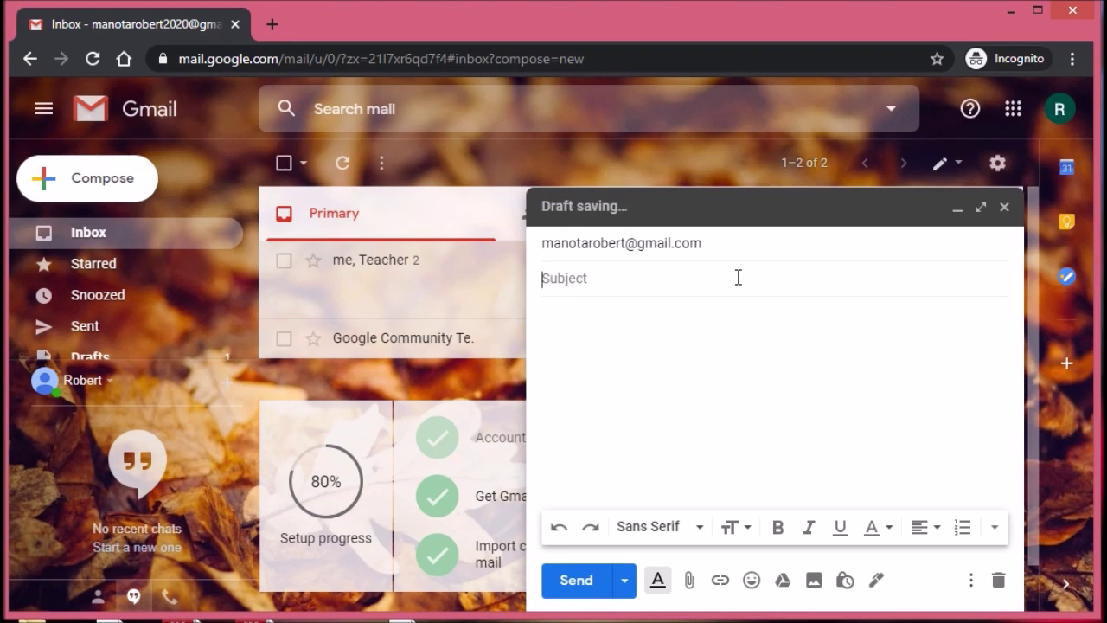
text(Test 2)
click(710, 322)
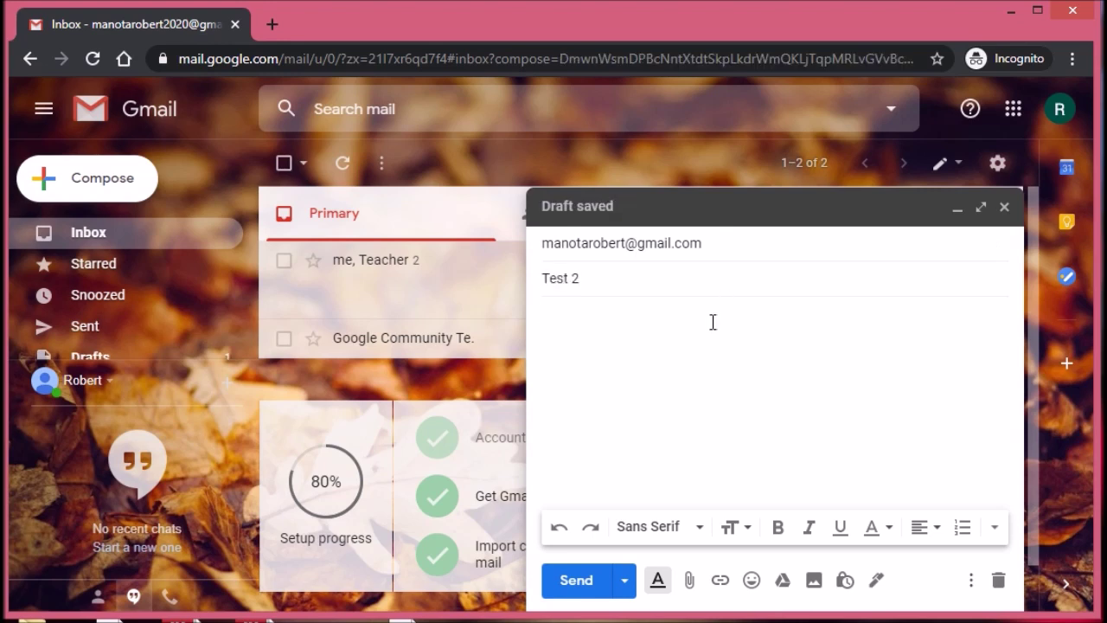
text(Checking for signature.)
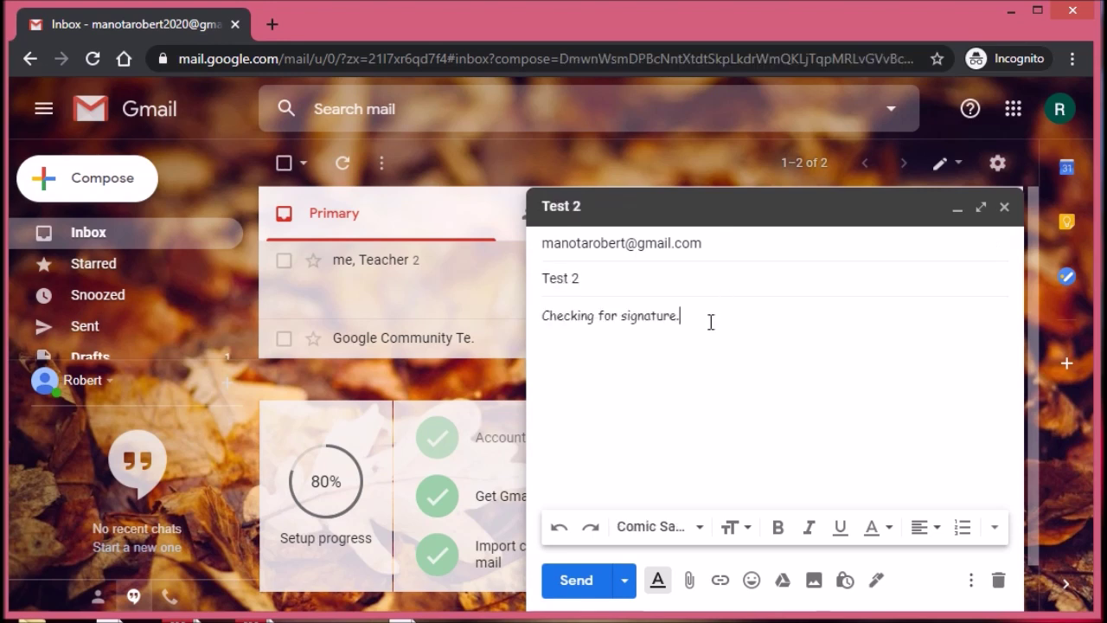
drag(722, 319, 536, 316)
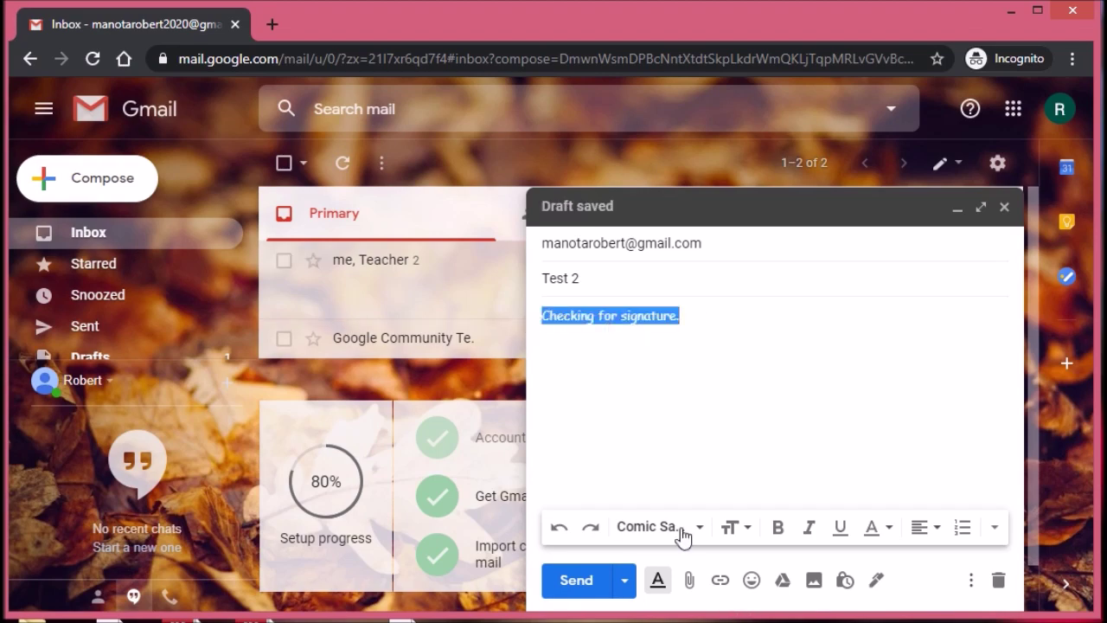
click(700, 340)
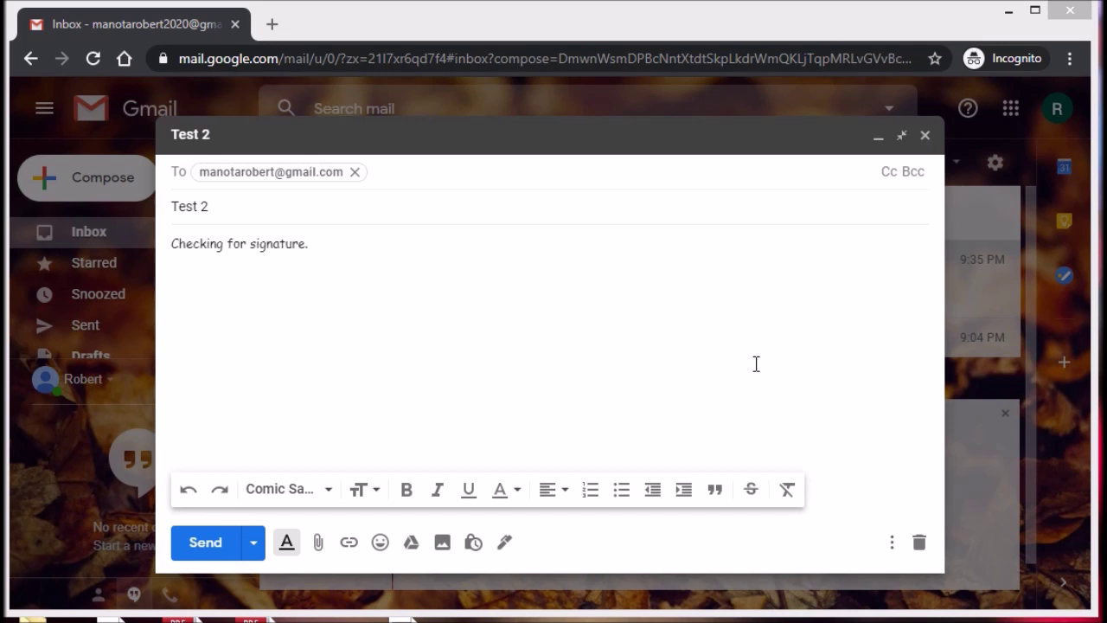
Step: From the draft's signature menu, choose Manage signatures after briefly adding a Cc row
click(891, 172)
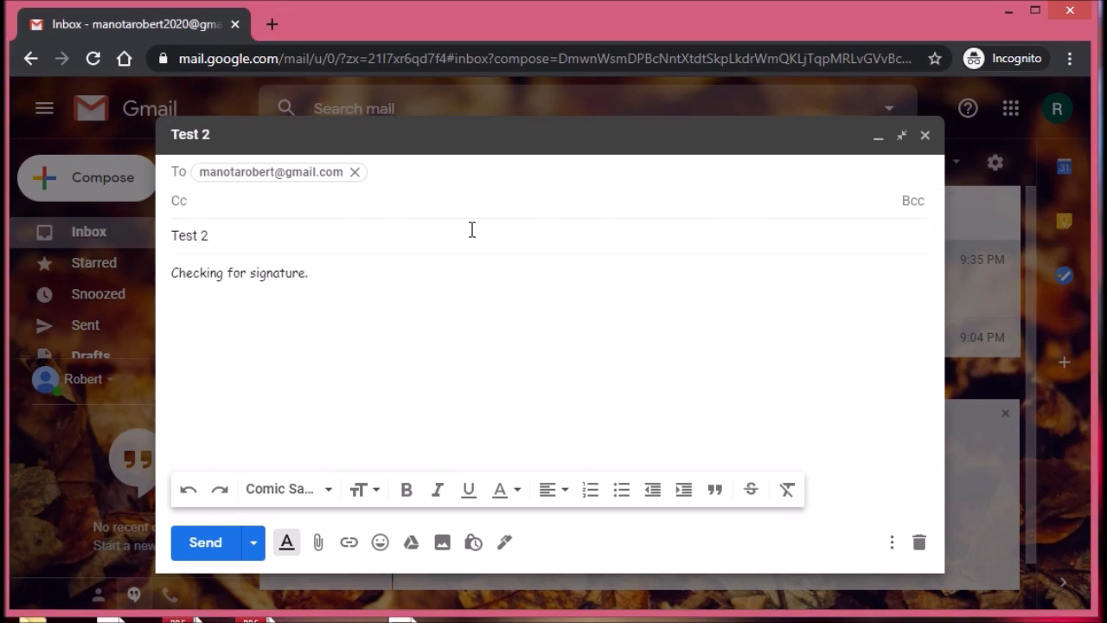
click(484, 328)
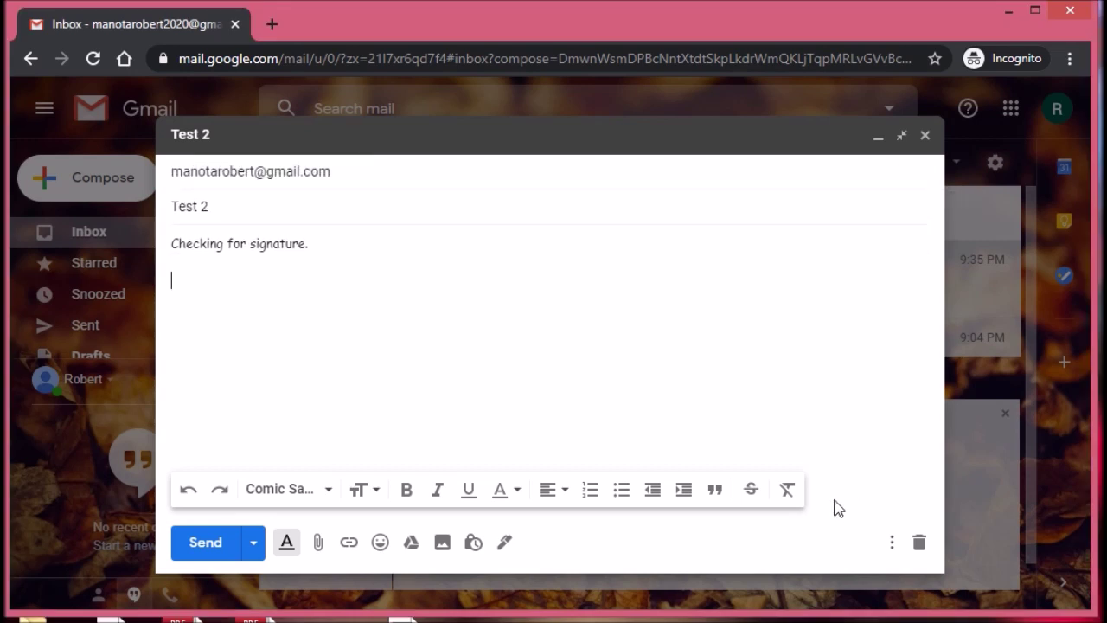
click(506, 545)
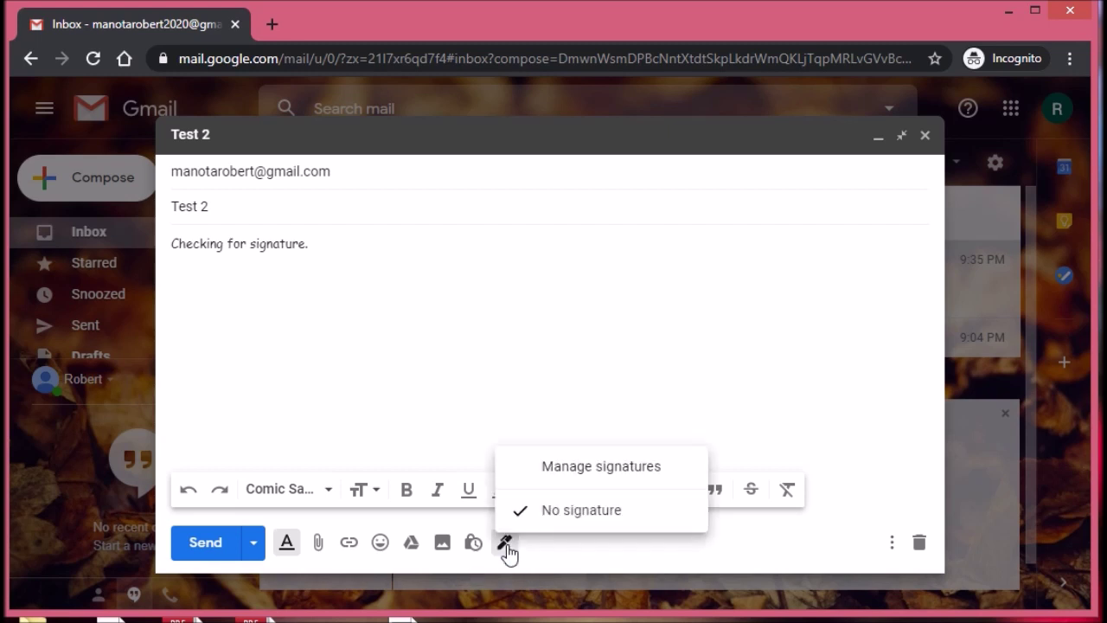
click(616, 490)
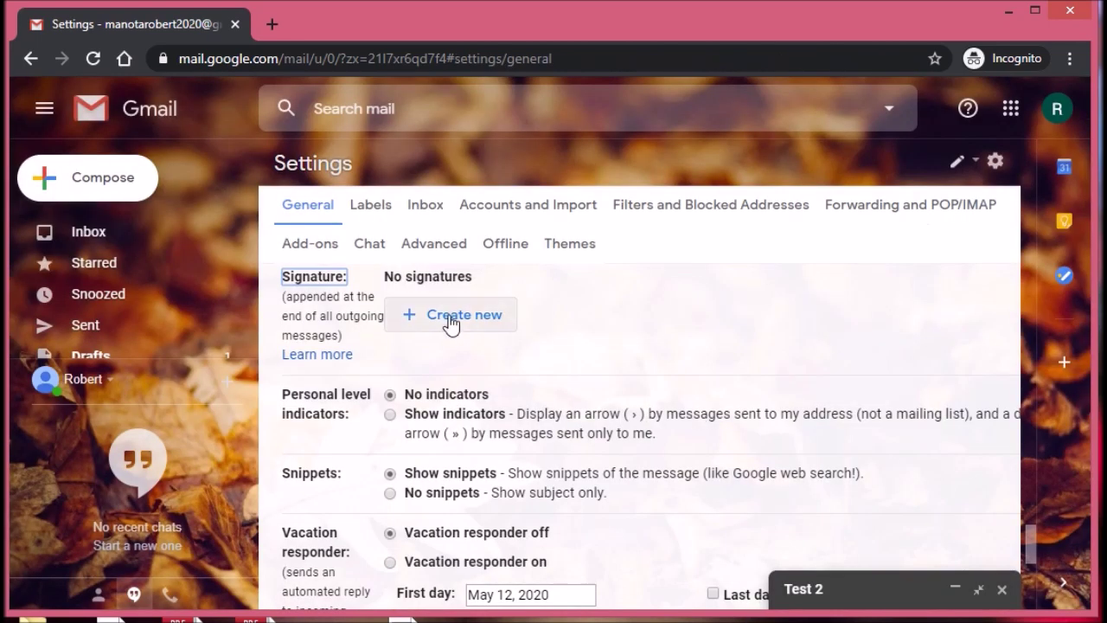
Step: Create a new signature named after the owner and paste in its three lines
click(464, 329)
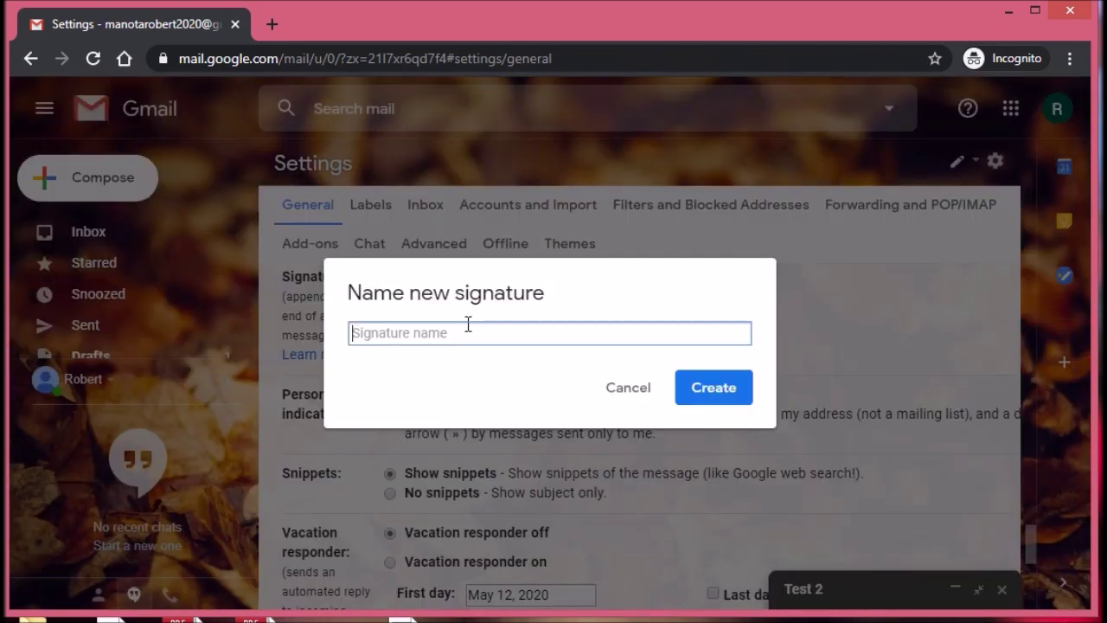
text(Robert)
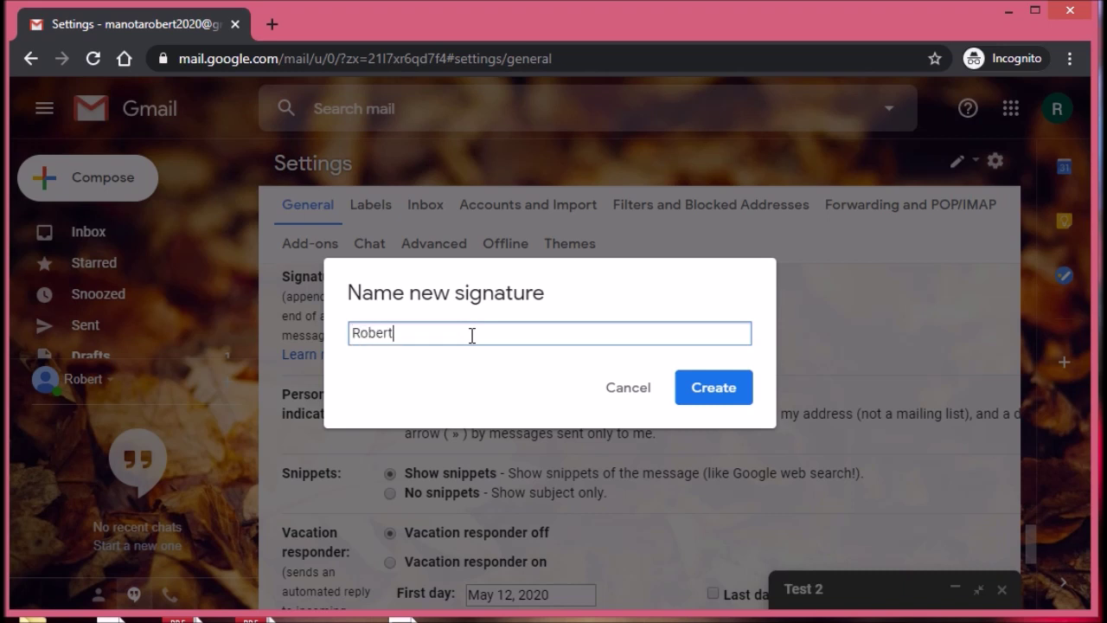
text( C. Manota)
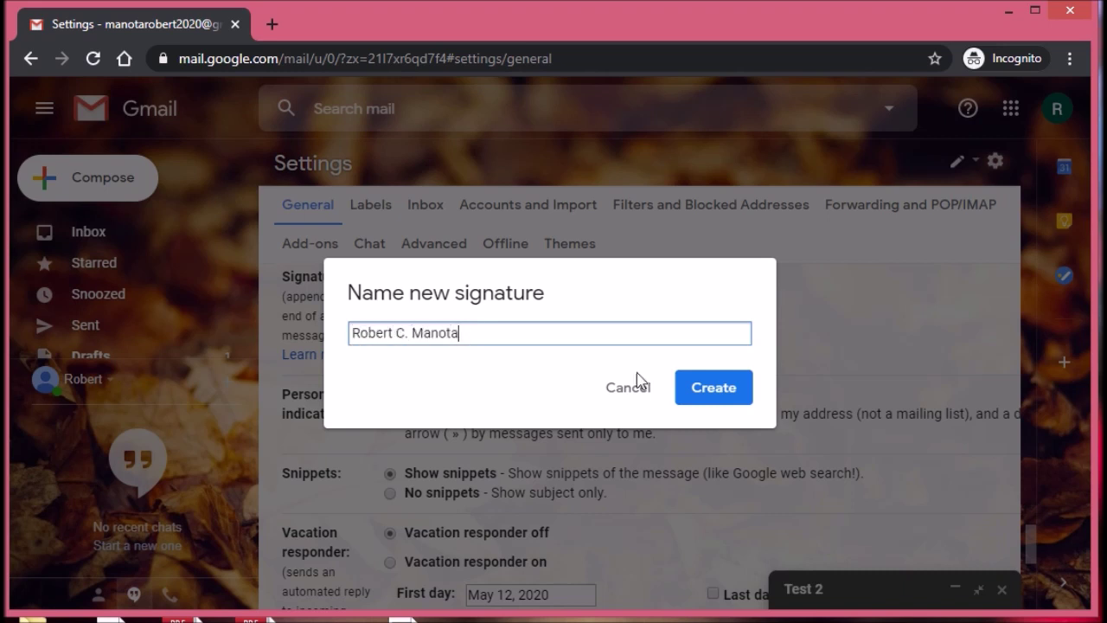
click(732, 403)
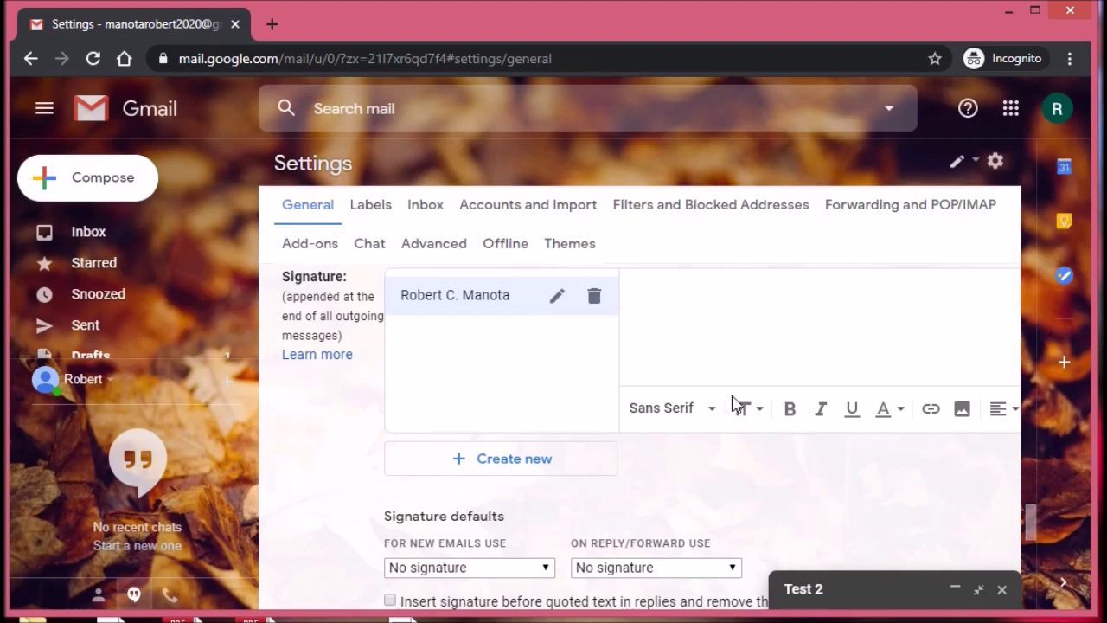
click(684, 312)
text(Robert C. Manota Teacher I GISRSMNHS)
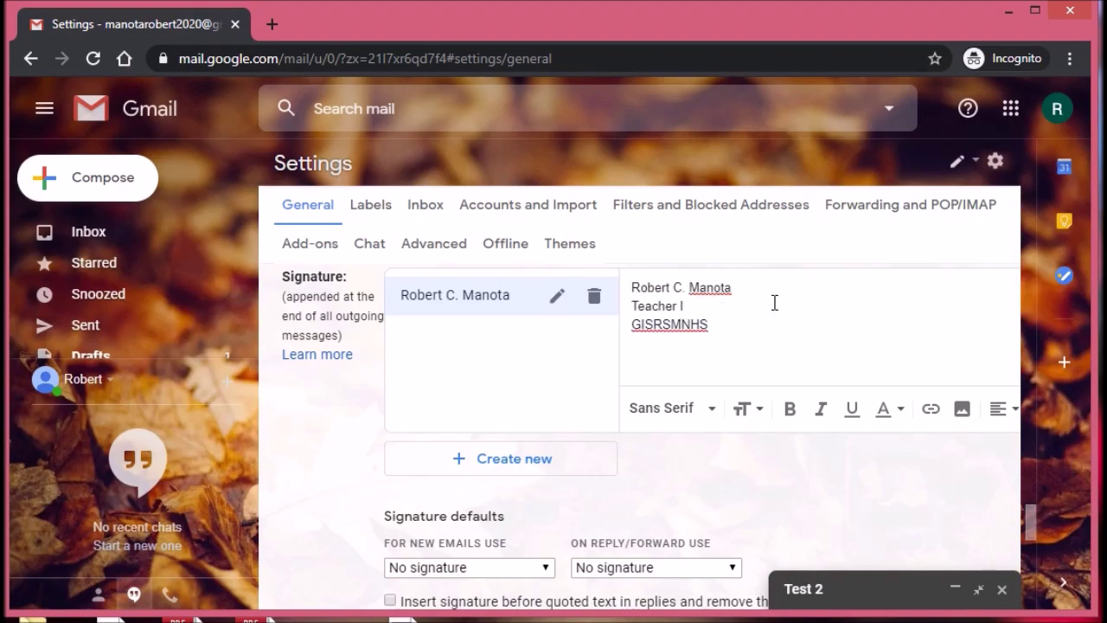
Step: Retype the name line in capitals, make it bold, and bring up the alignment options
drag(741, 289, 567, 282)
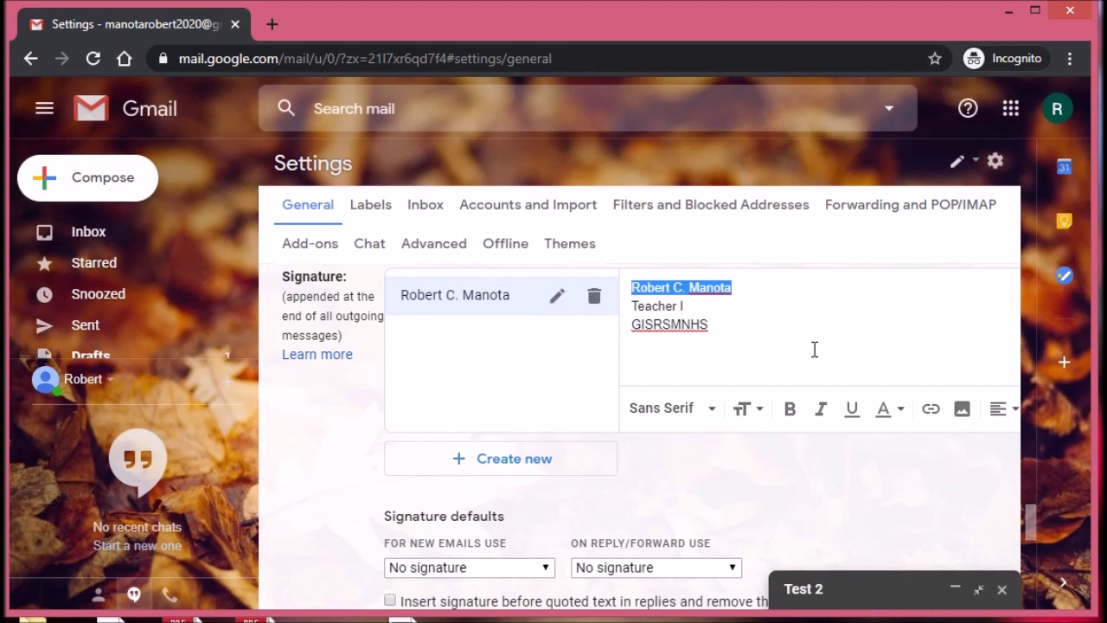
text(ROBERT C. MANOTA)
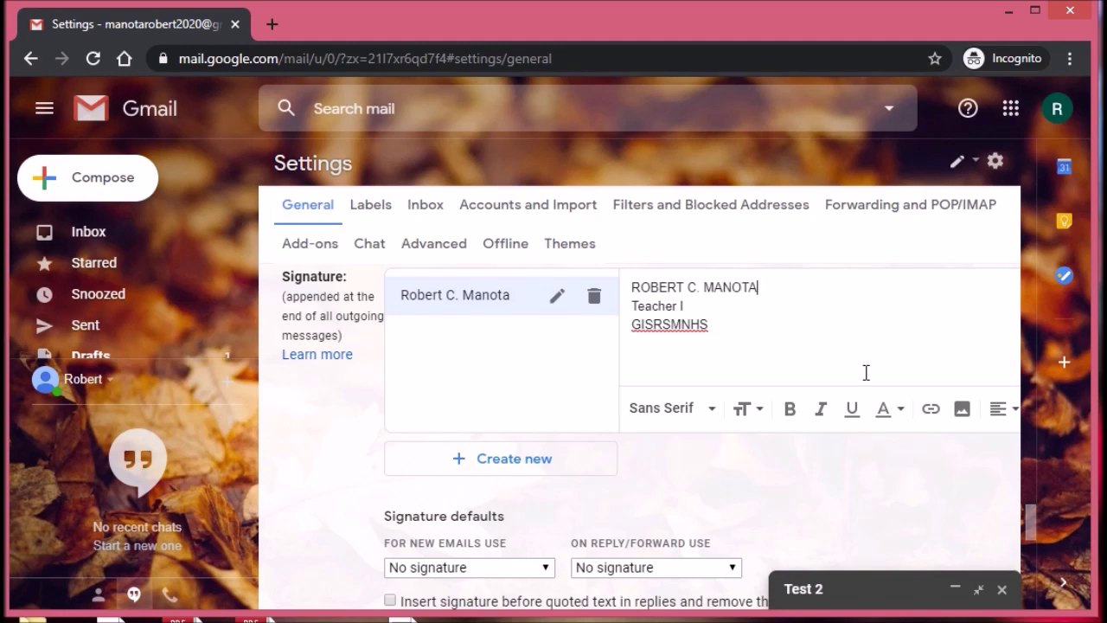
drag(770, 293, 619, 291)
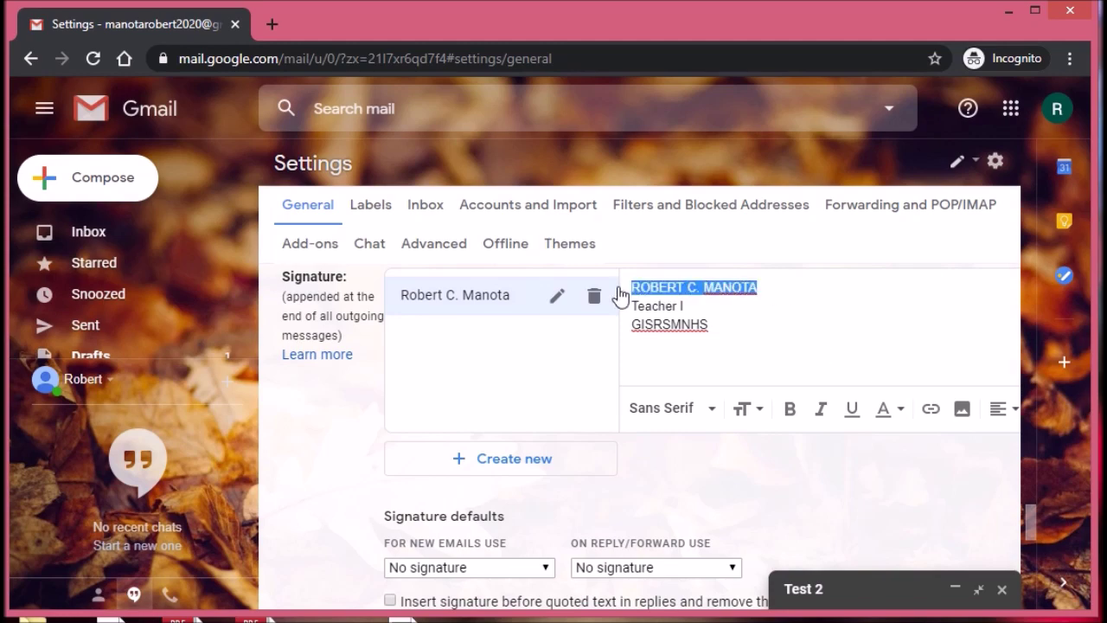
click(792, 417)
drag(730, 329, 628, 286)
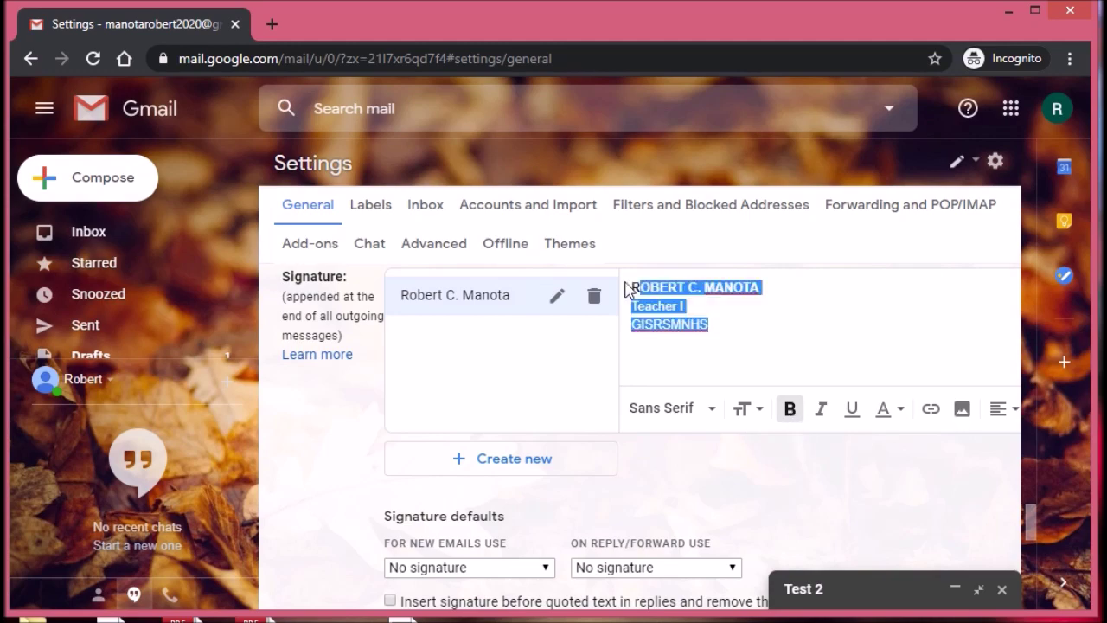
click(1002, 408)
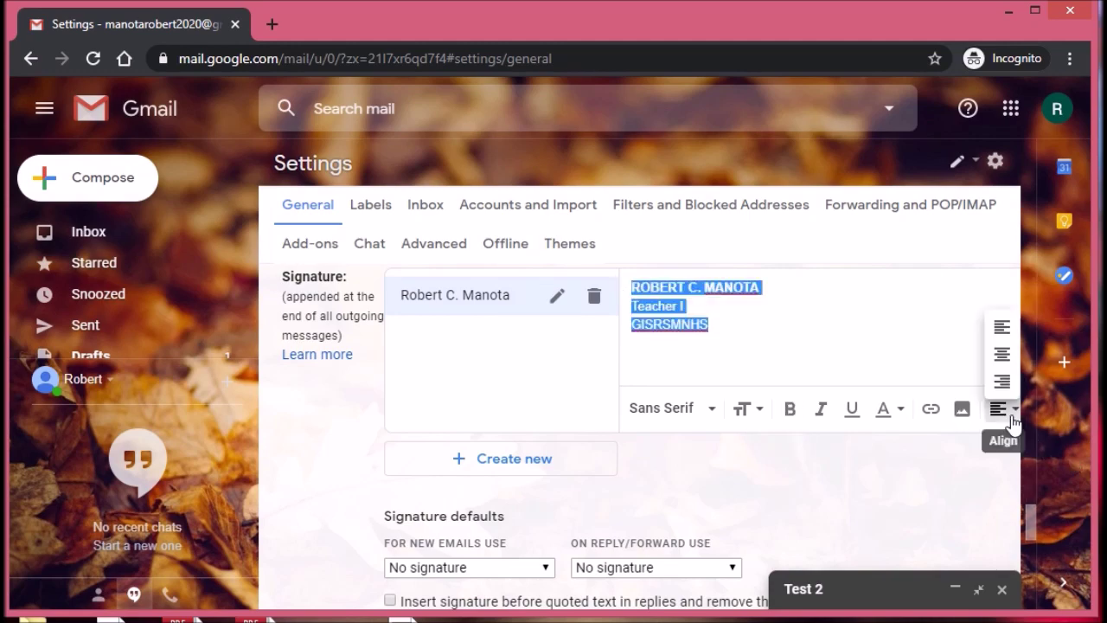
scroll(495, 472, down, 1)
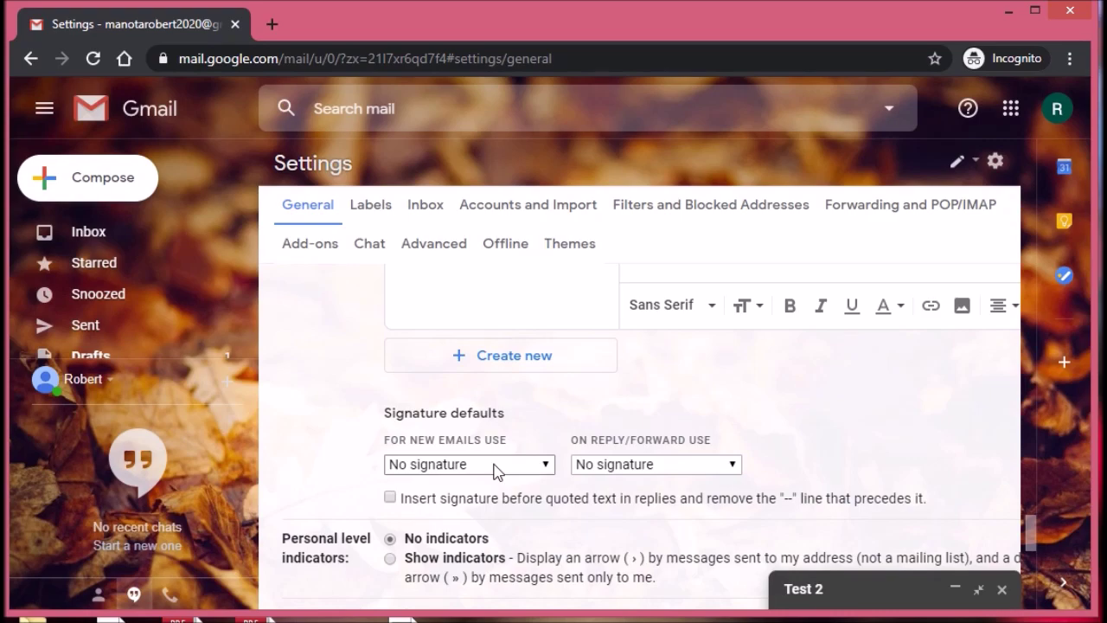
Step: Use the new signature for new emails, No signature for replies/forwards, and save
click(495, 465)
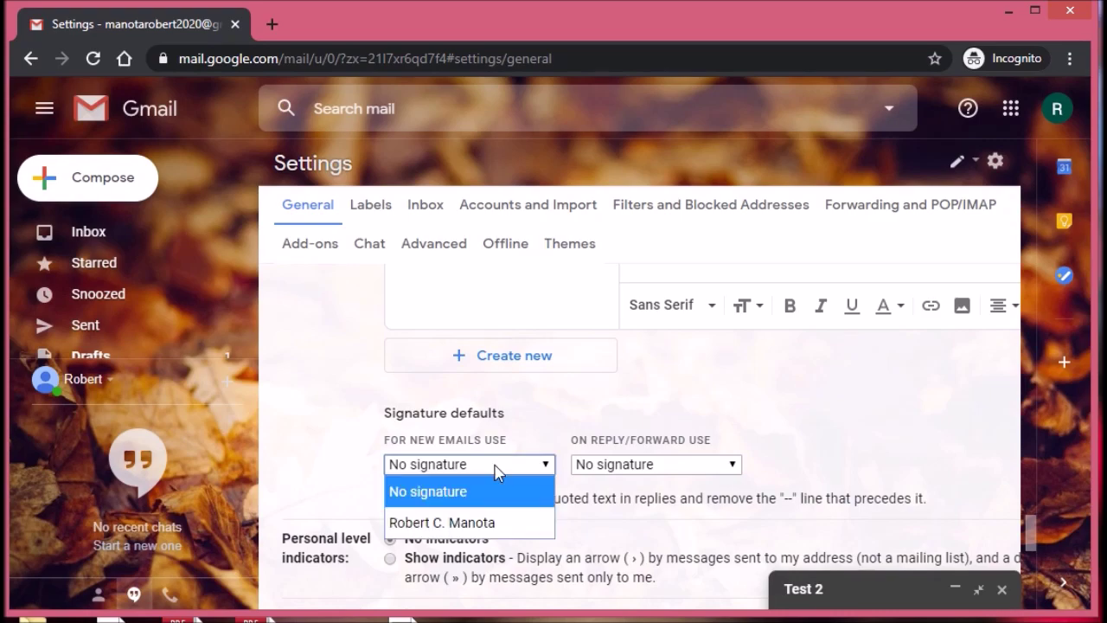
click(493, 529)
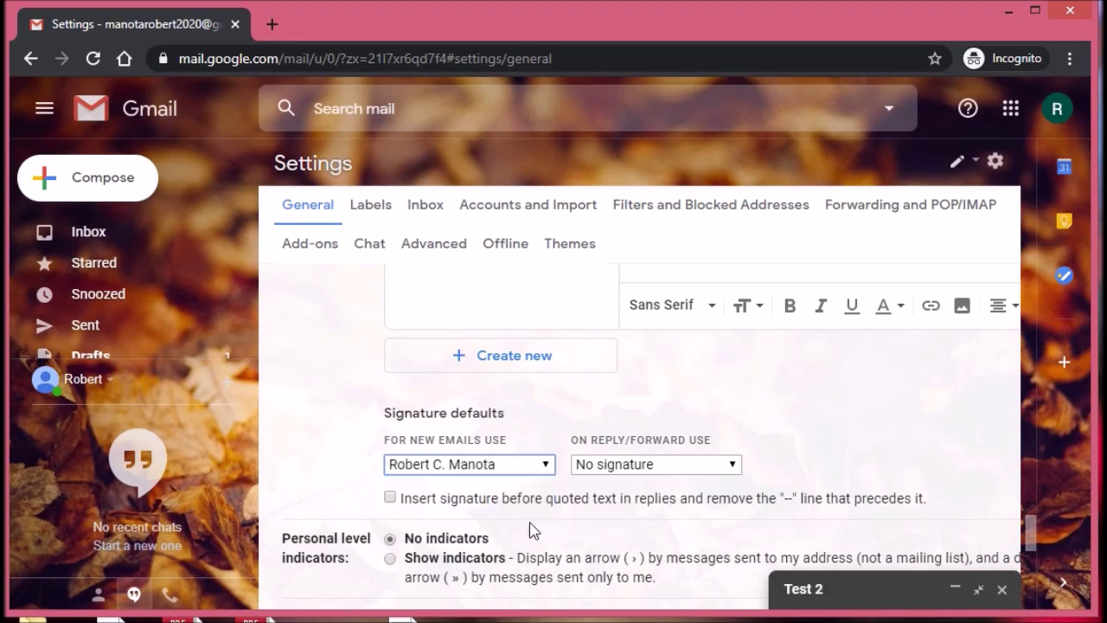
click(643, 467)
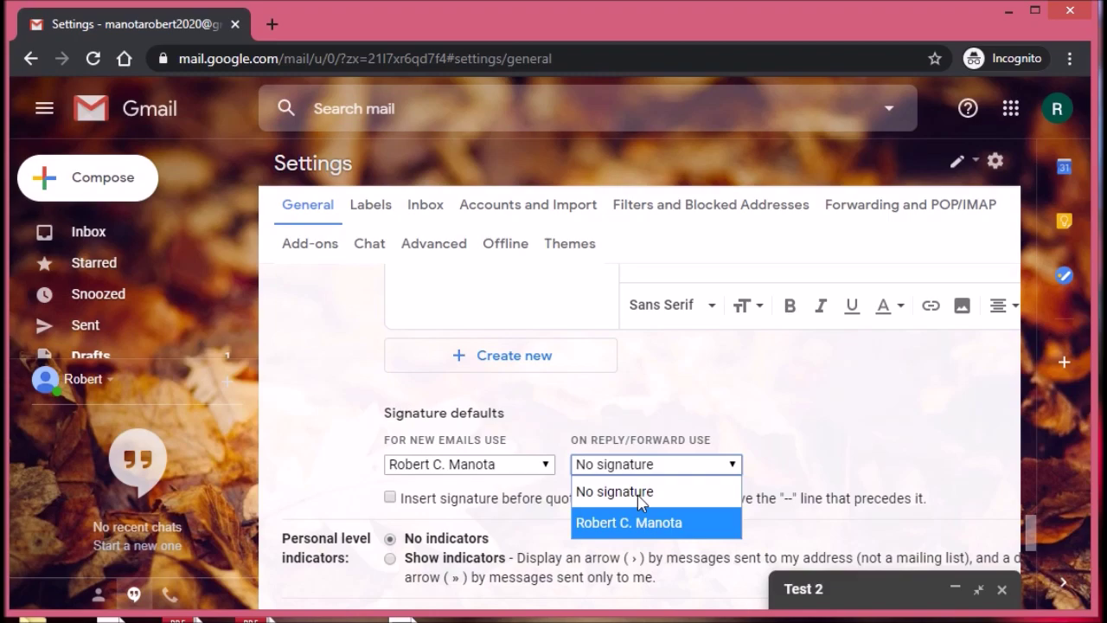
click(640, 500)
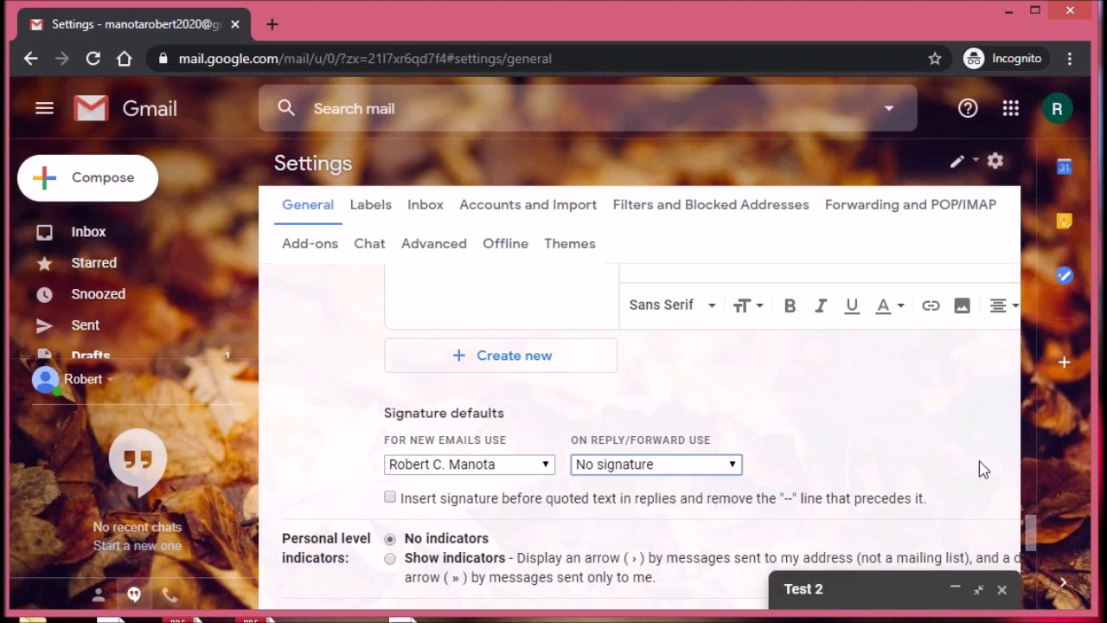
drag(1031, 541, 1034, 612)
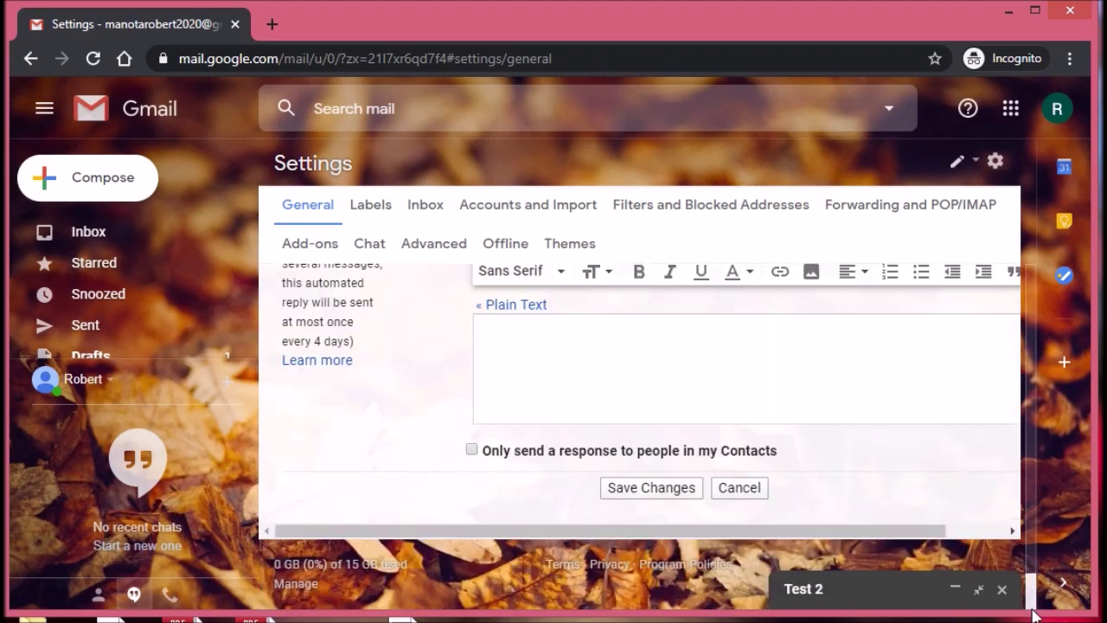
click(678, 490)
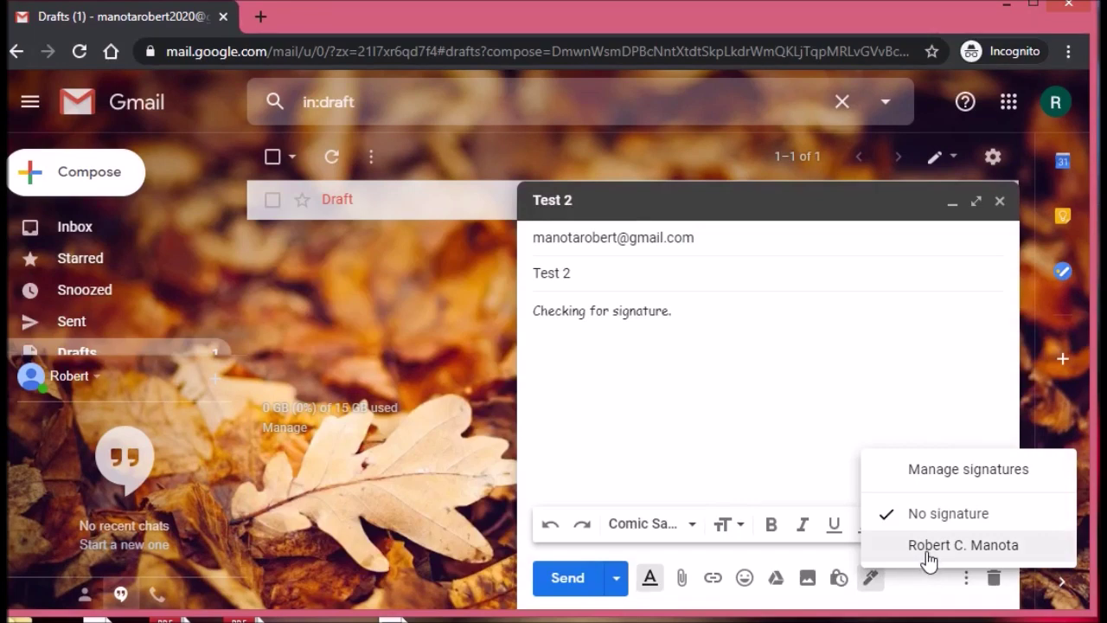
Step: Insert the new signature into the Test 2 draft and align its lines left
click(927, 554)
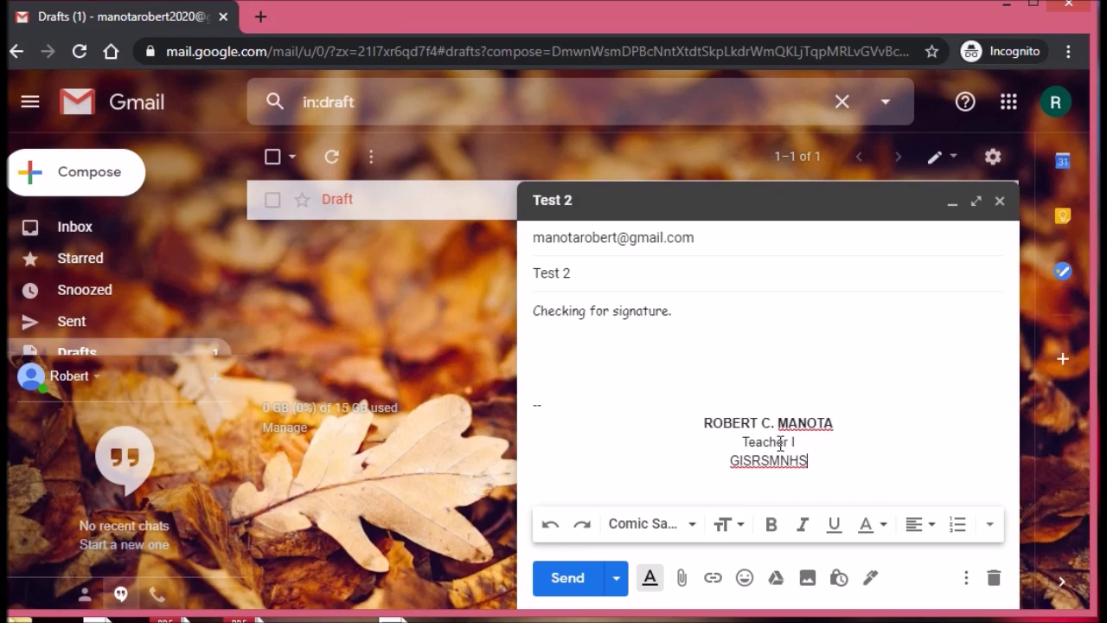
drag(808, 461, 690, 423)
key(ctrl+backslash)
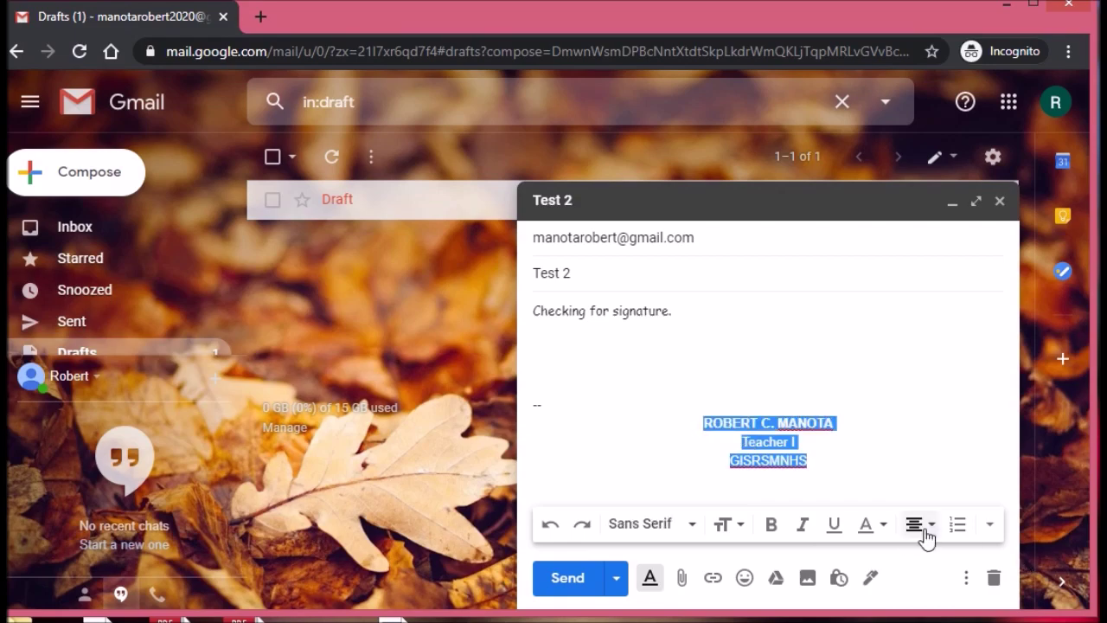
click(927, 535)
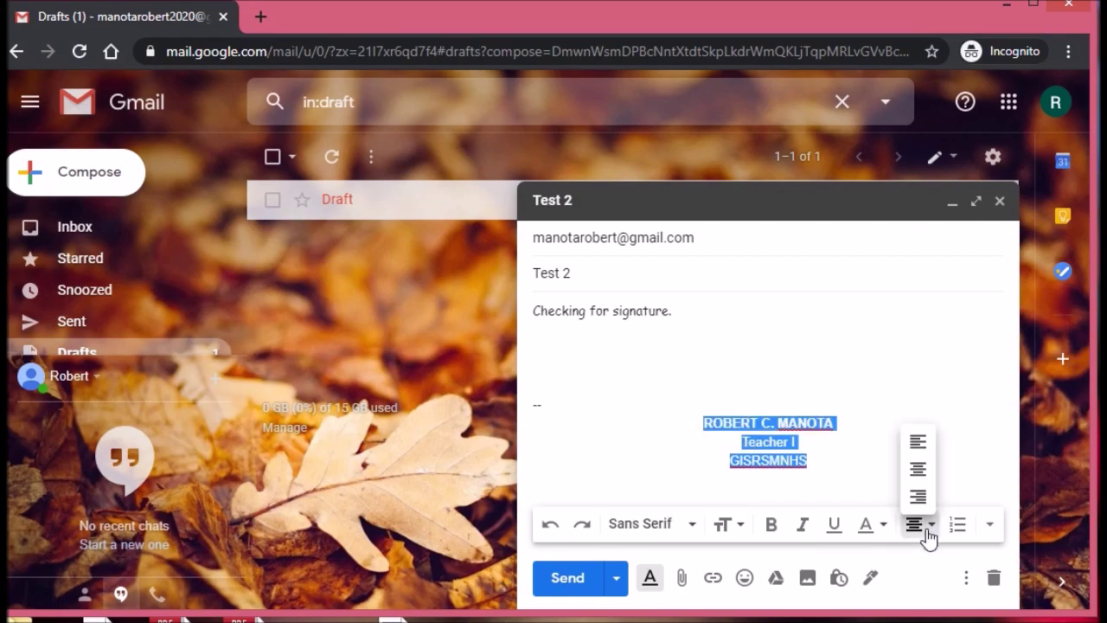
click(918, 451)
Step: Indent the Teacher I and GISRSMNHS lines with spaces, then discard the draft
click(664, 439)
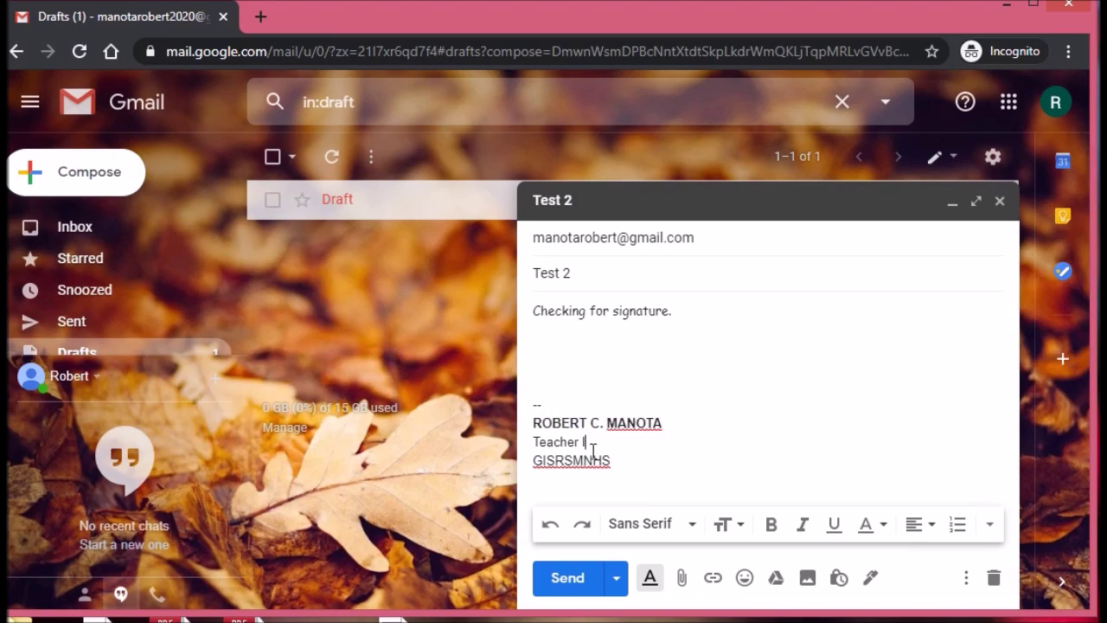
click(535, 442)
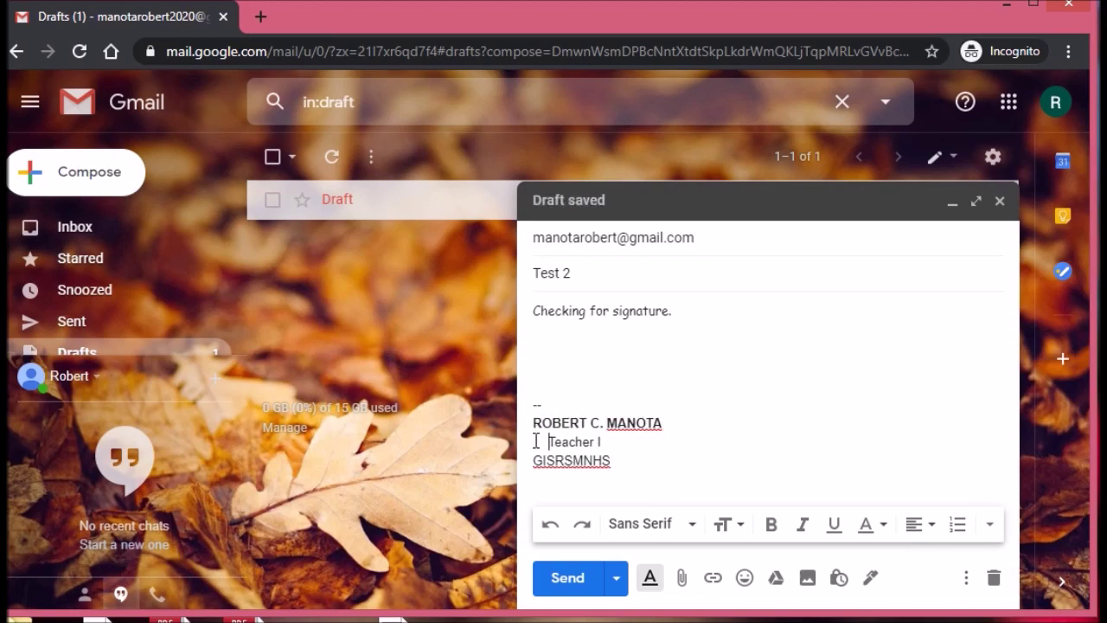
click(536, 460)
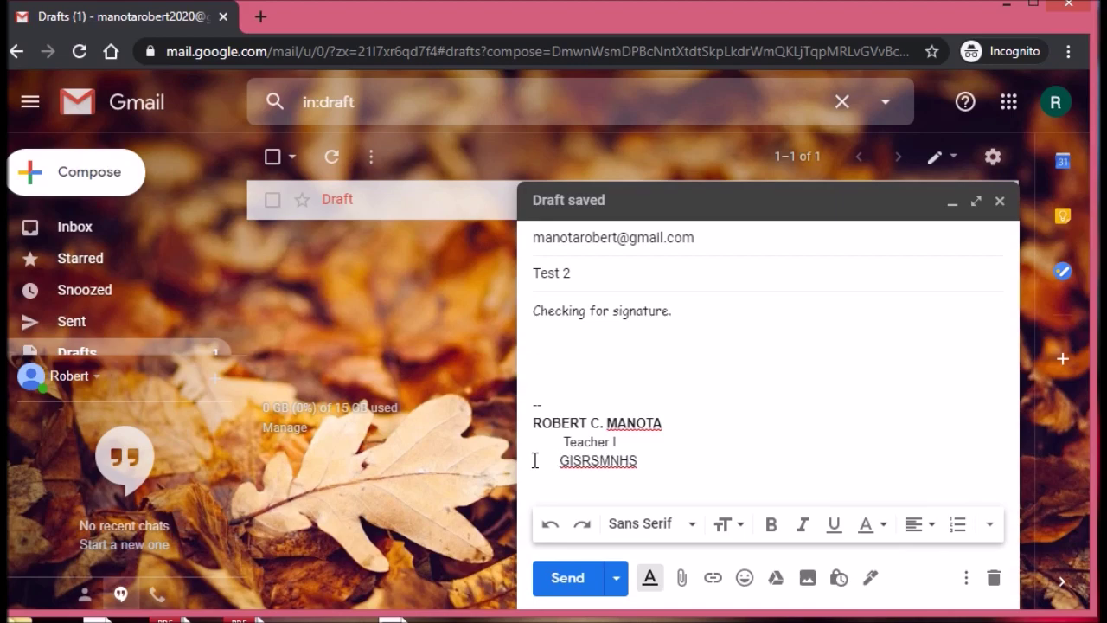
click(548, 445)
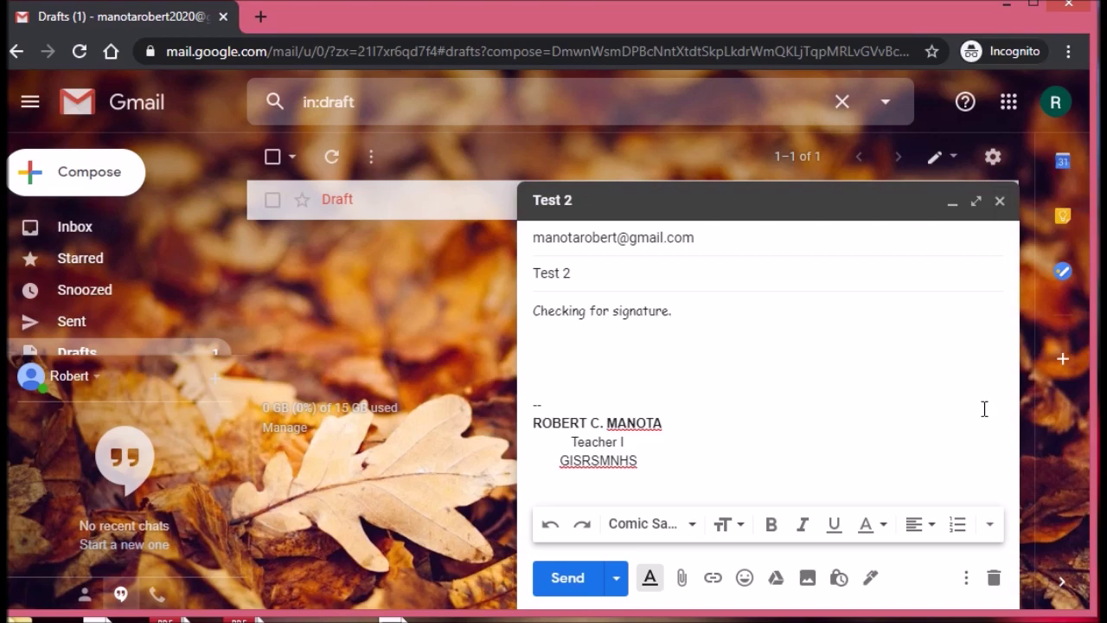
click(994, 578)
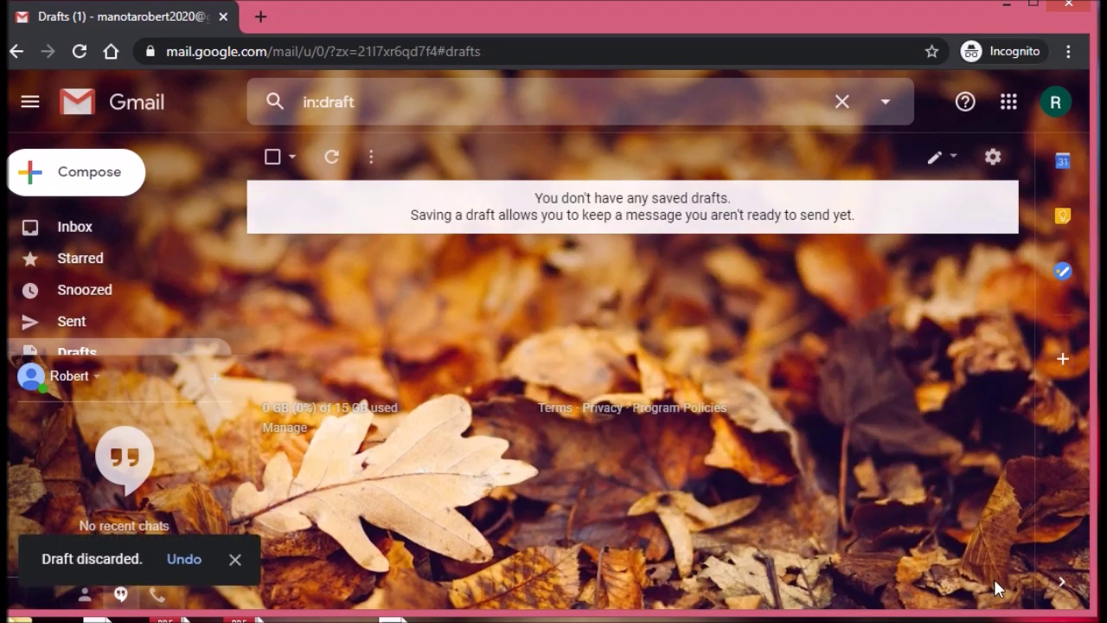